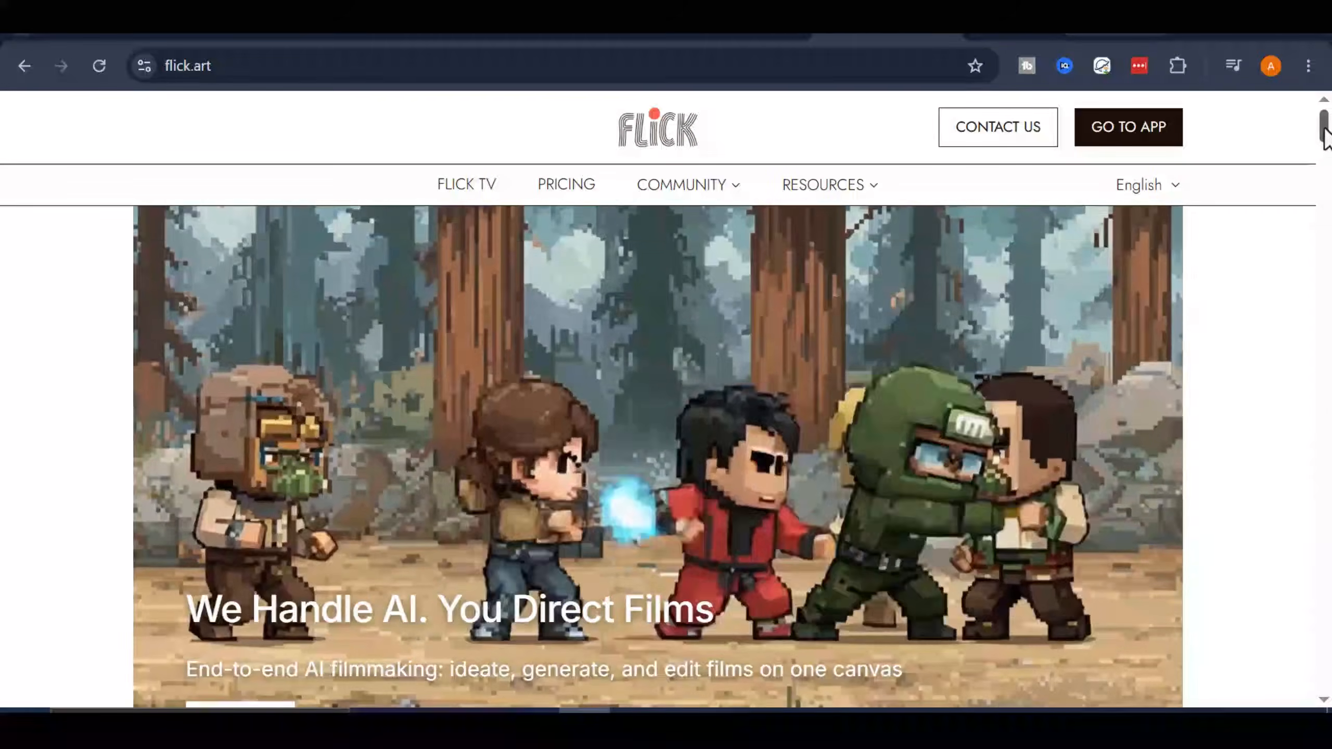
# - Review the landing page's Ideation, Collaboration, Generation, Editing and Community sections, and return to its beginning
pyautogui.moveTo(1324, 129); pyautogui.dragTo(1323, 137)
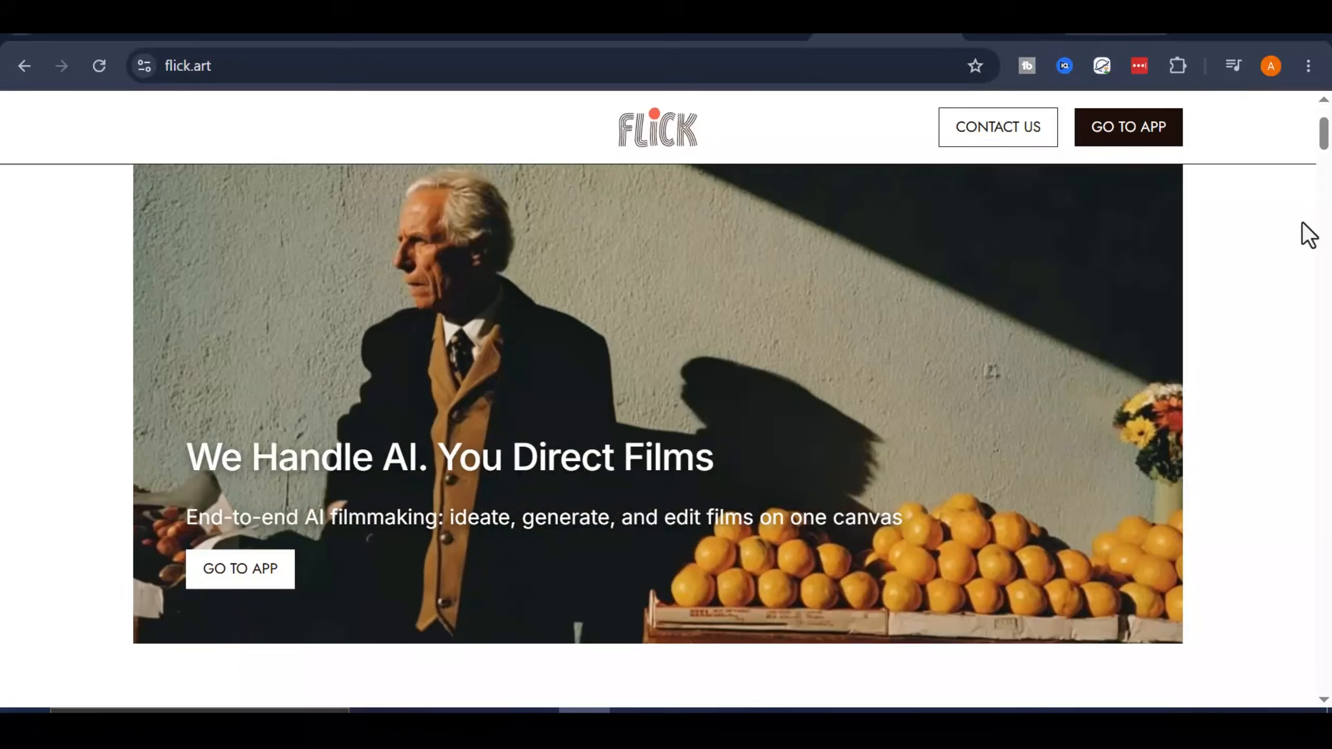
pyautogui.scroll(-10, 1308, 232)
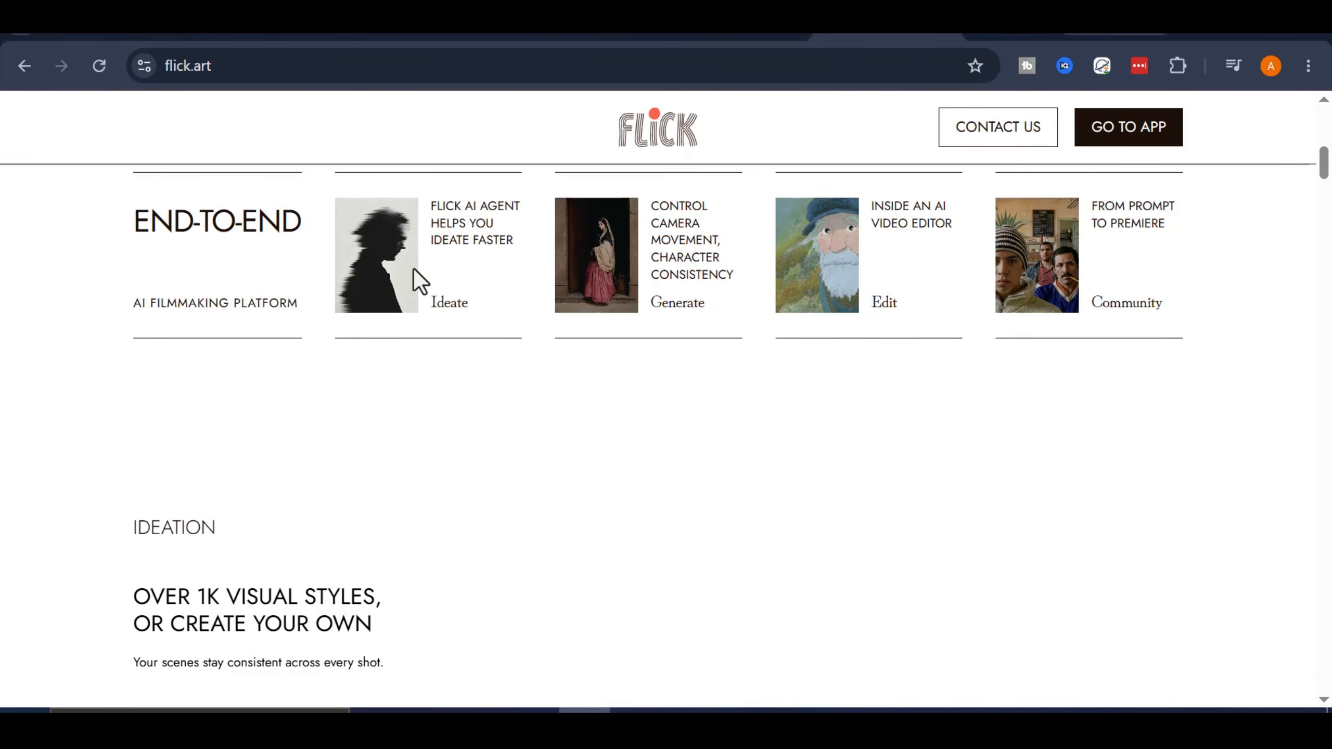
pyautogui.scroll(-4, 641, 268)
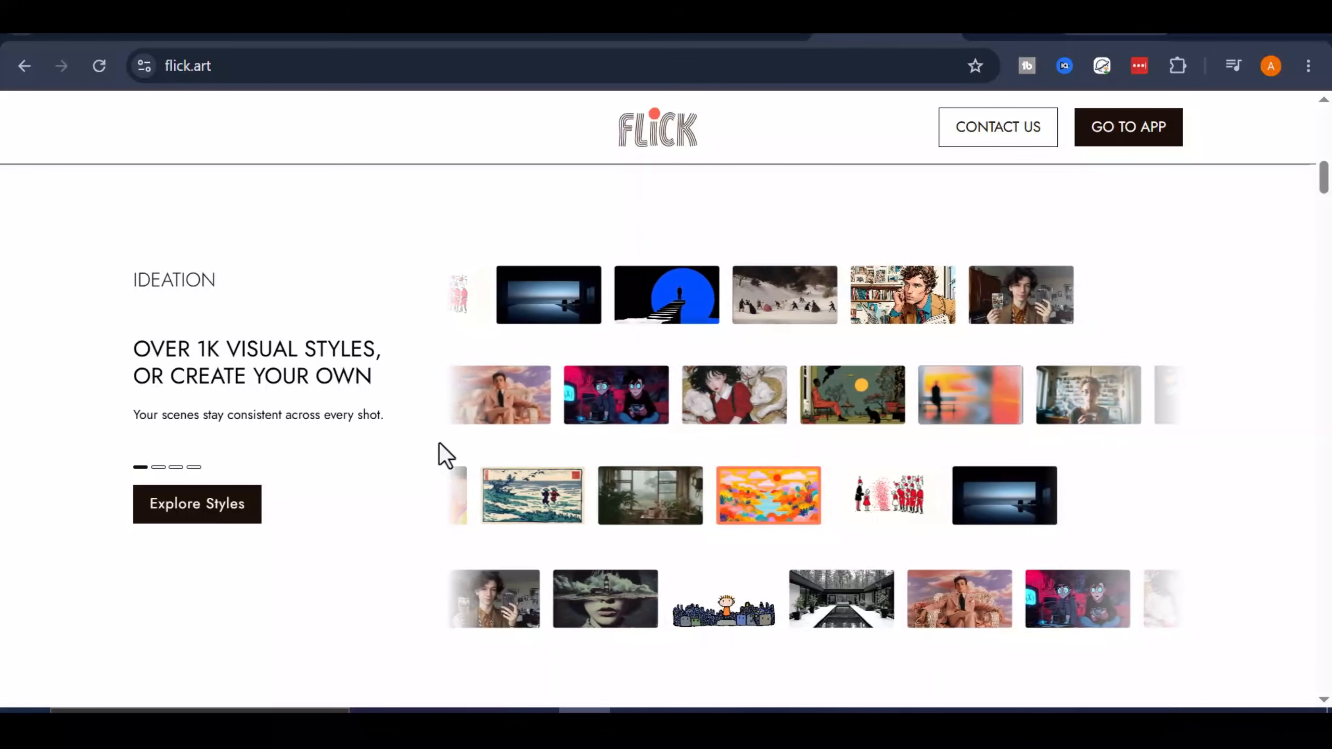
pyautogui.scroll(-3, 409, 370)
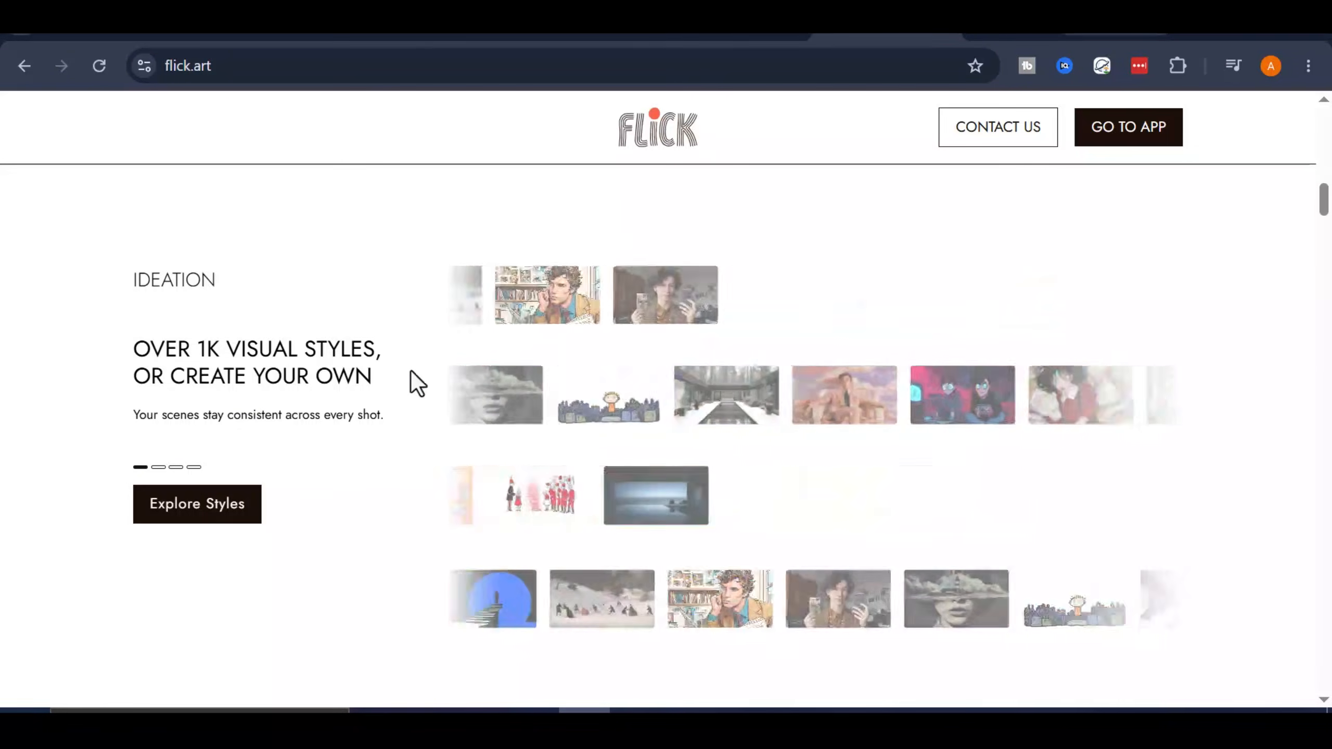
pyautogui.scroll(-2, 1268, 426)
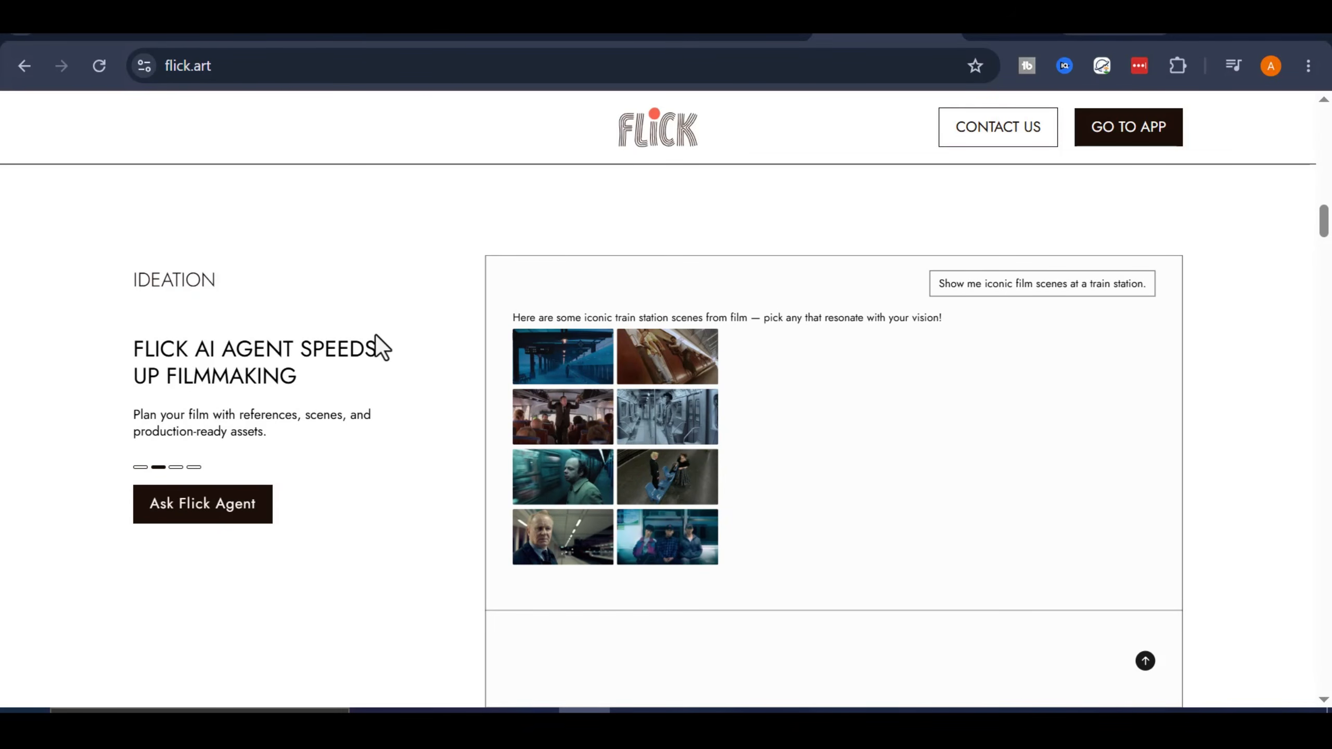
pyautogui.scroll(-2, 1293, 366)
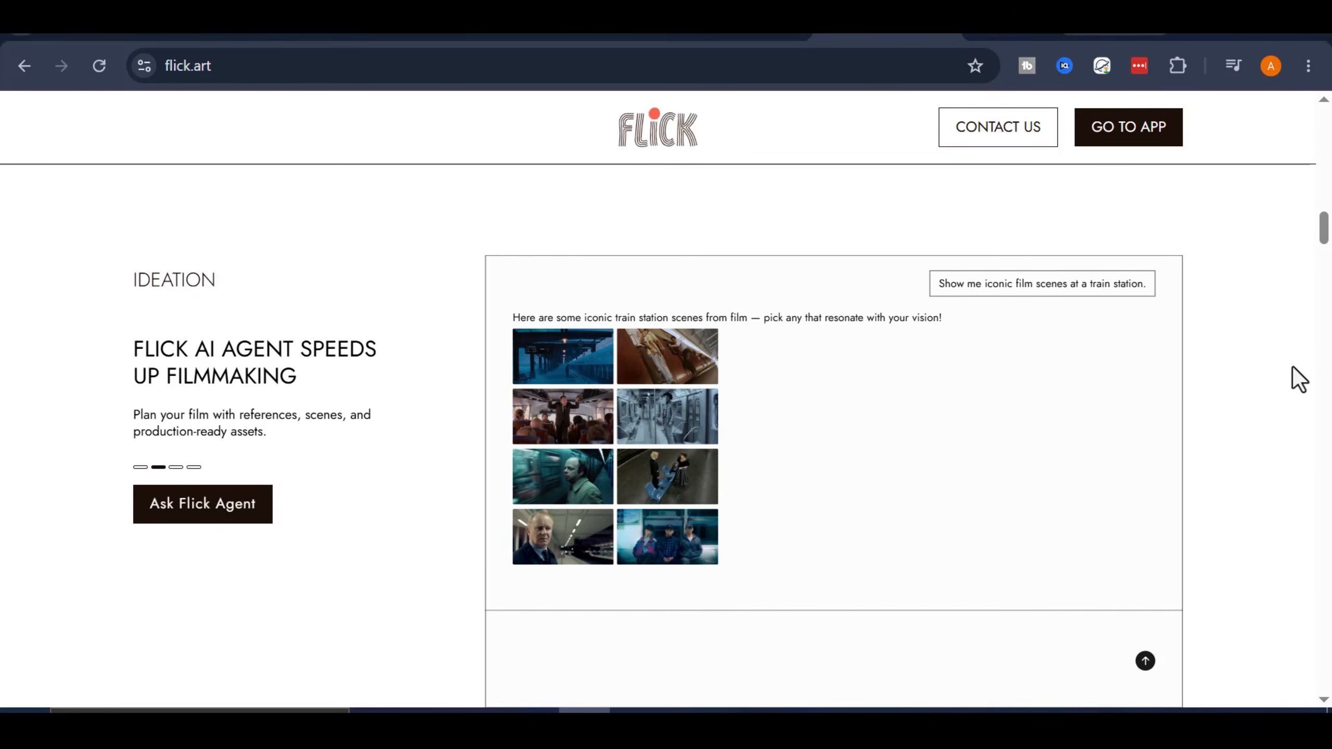
pyautogui.scroll(-2, 1293, 366)
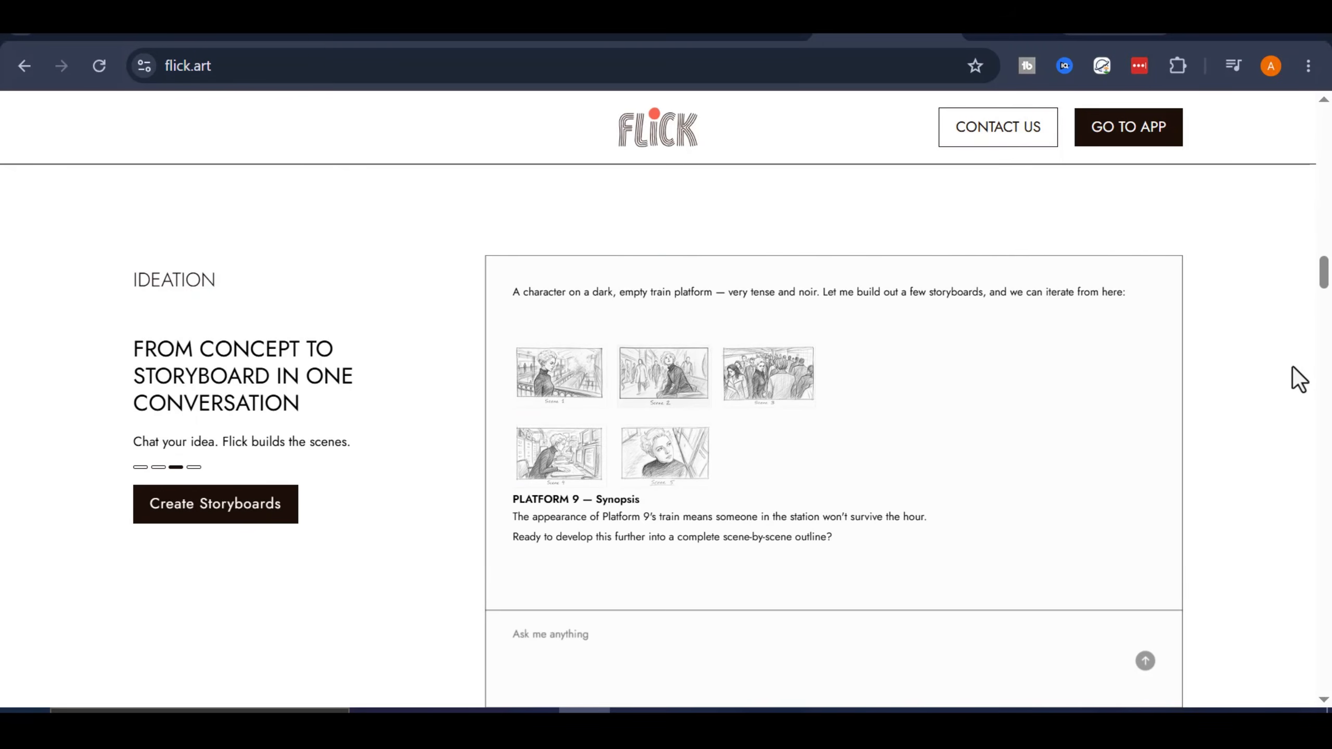
pyautogui.scroll(-2, 1292, 366)
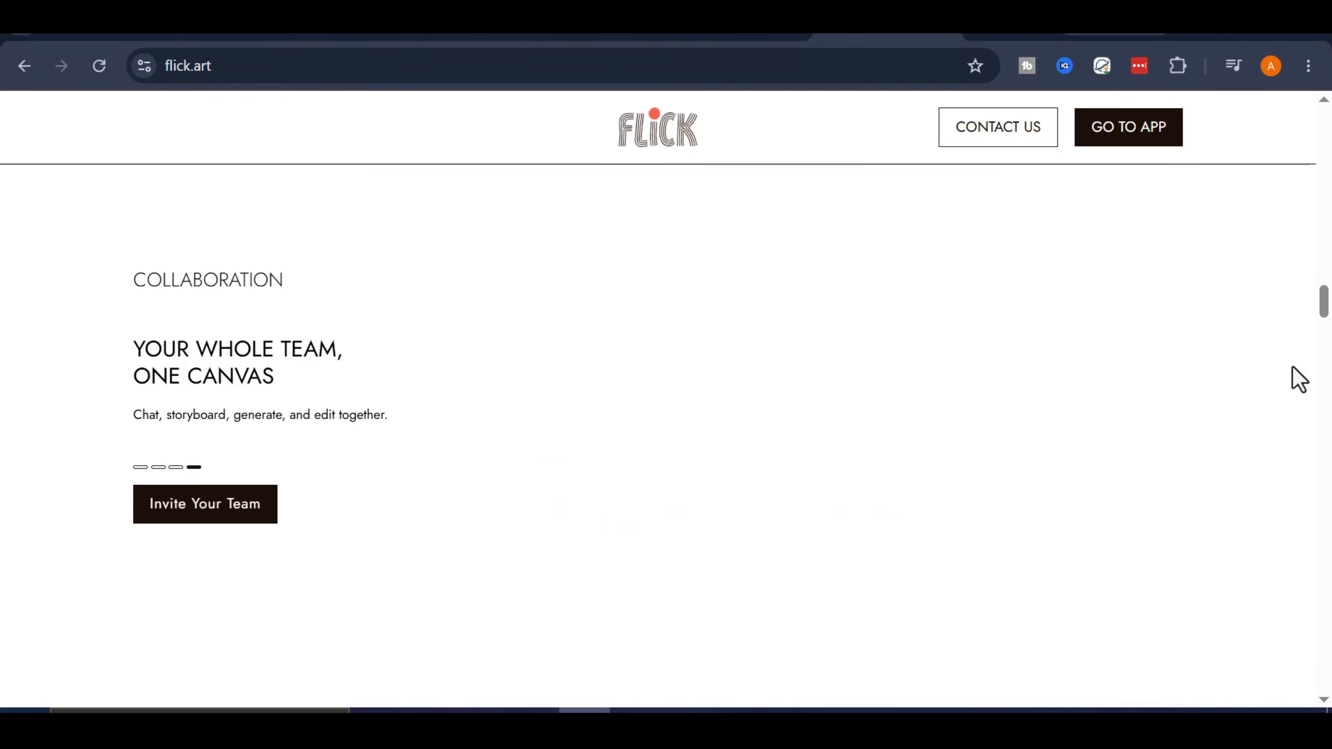
pyautogui.scroll(-2, 269, 384)
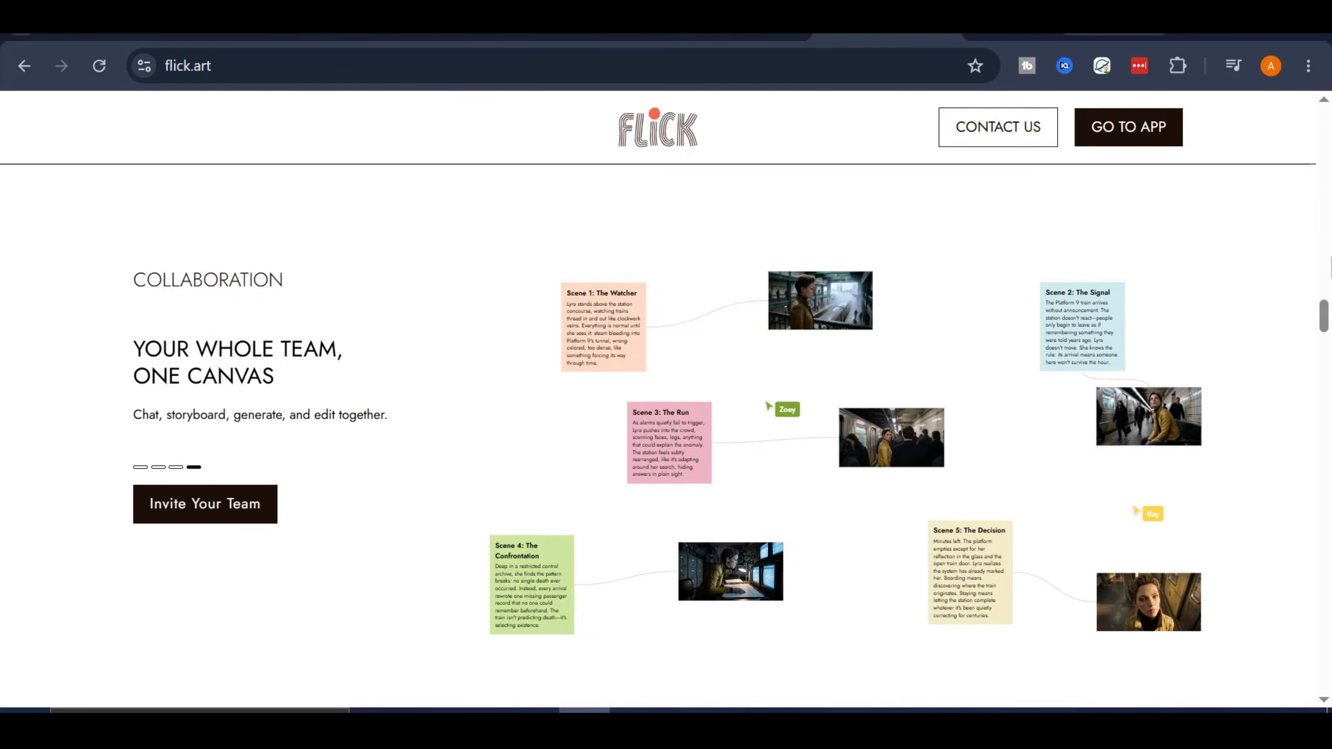
pyautogui.scroll(-2, 1311, 321)
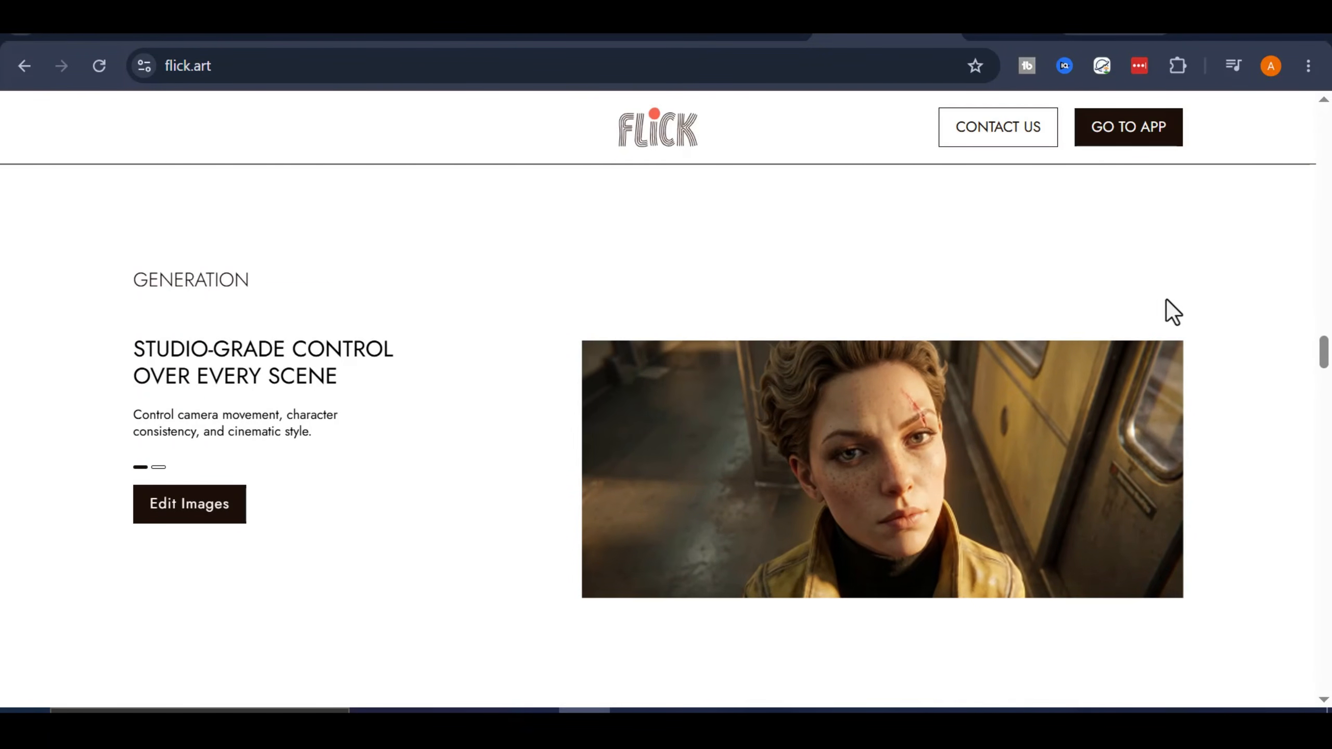
pyautogui.scroll(-5, 1273, 325)
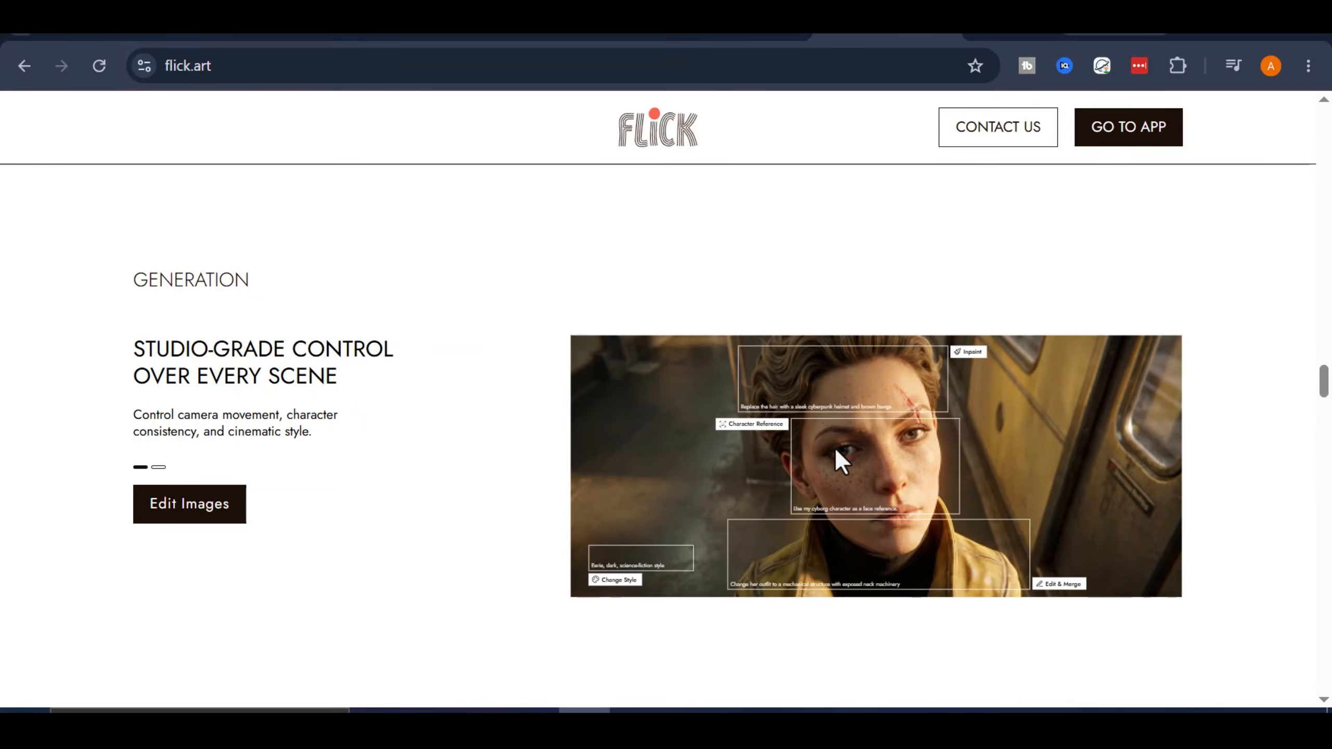
pyautogui.scroll(-2, 1085, 452)
pyautogui.scroll(-2, 1088, 463)
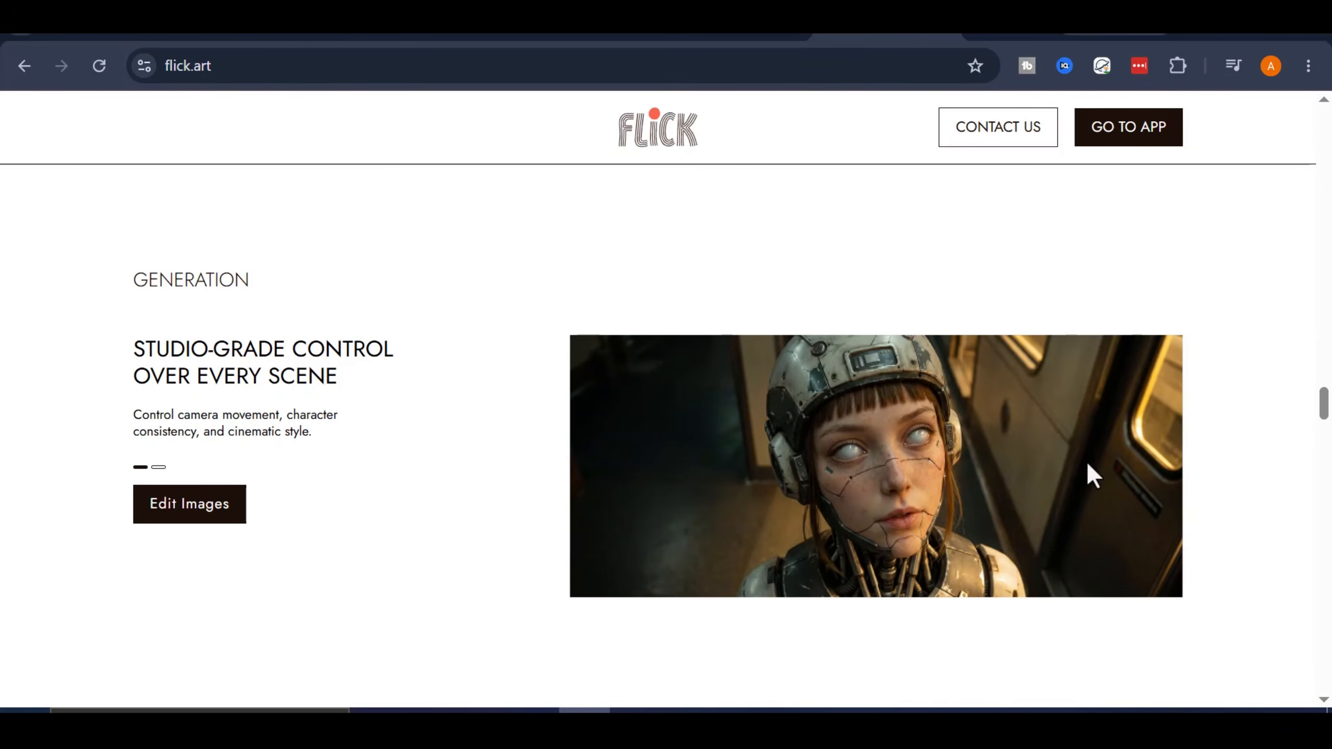
pyautogui.scroll(-2, 1173, 429)
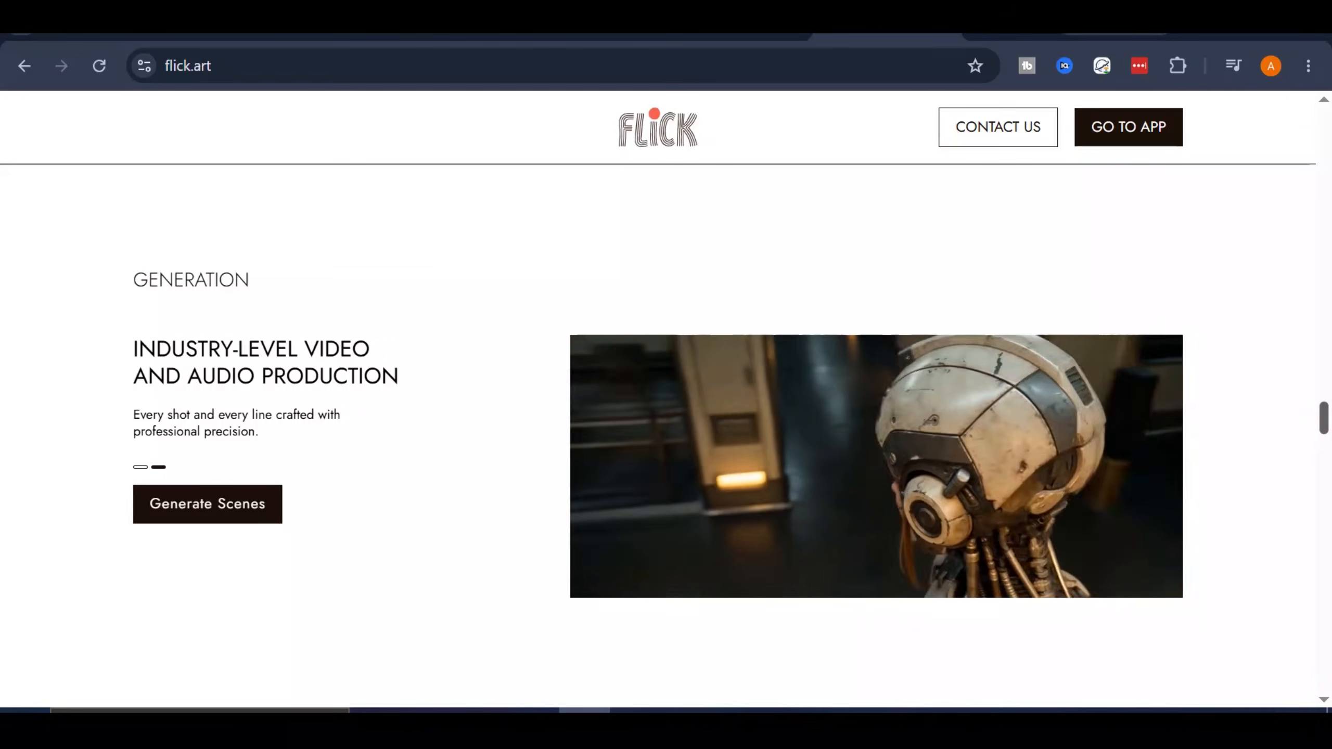
pyautogui.scroll(-2, 666, 398)
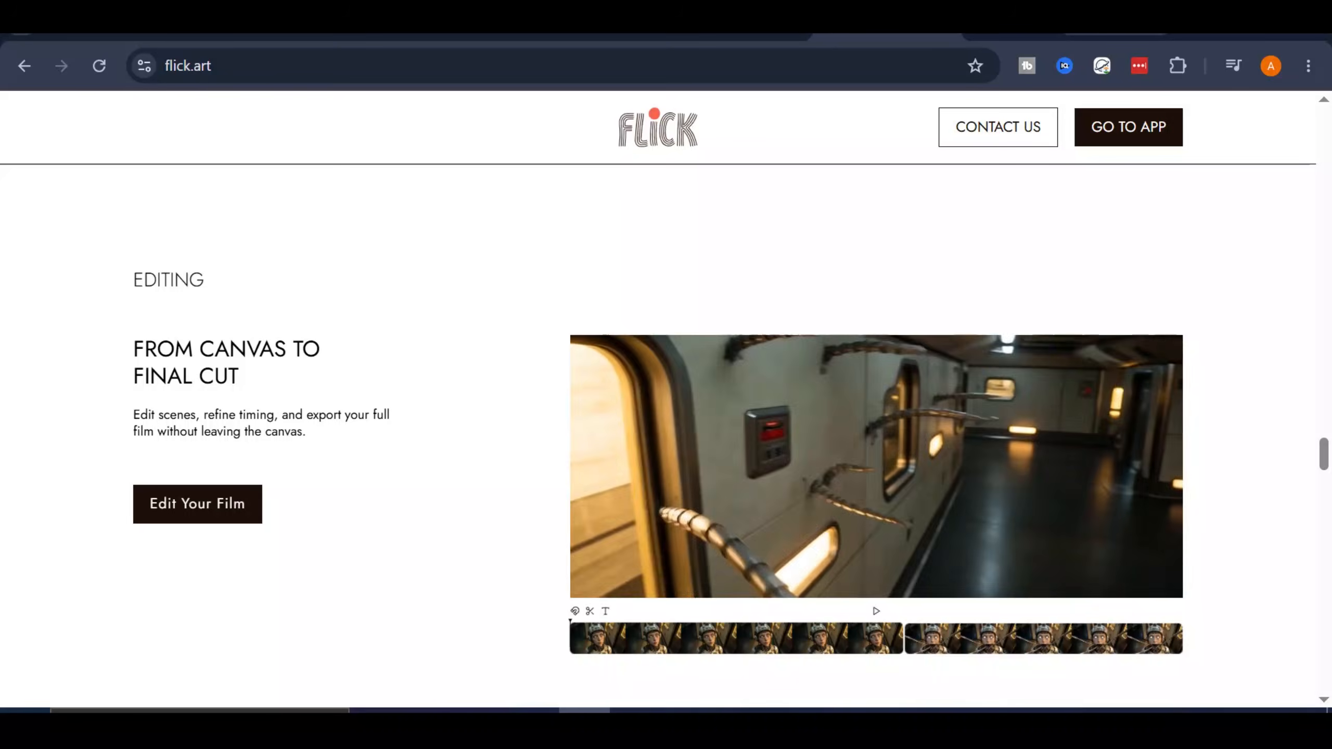
pyautogui.scroll(-2, 666, 398)
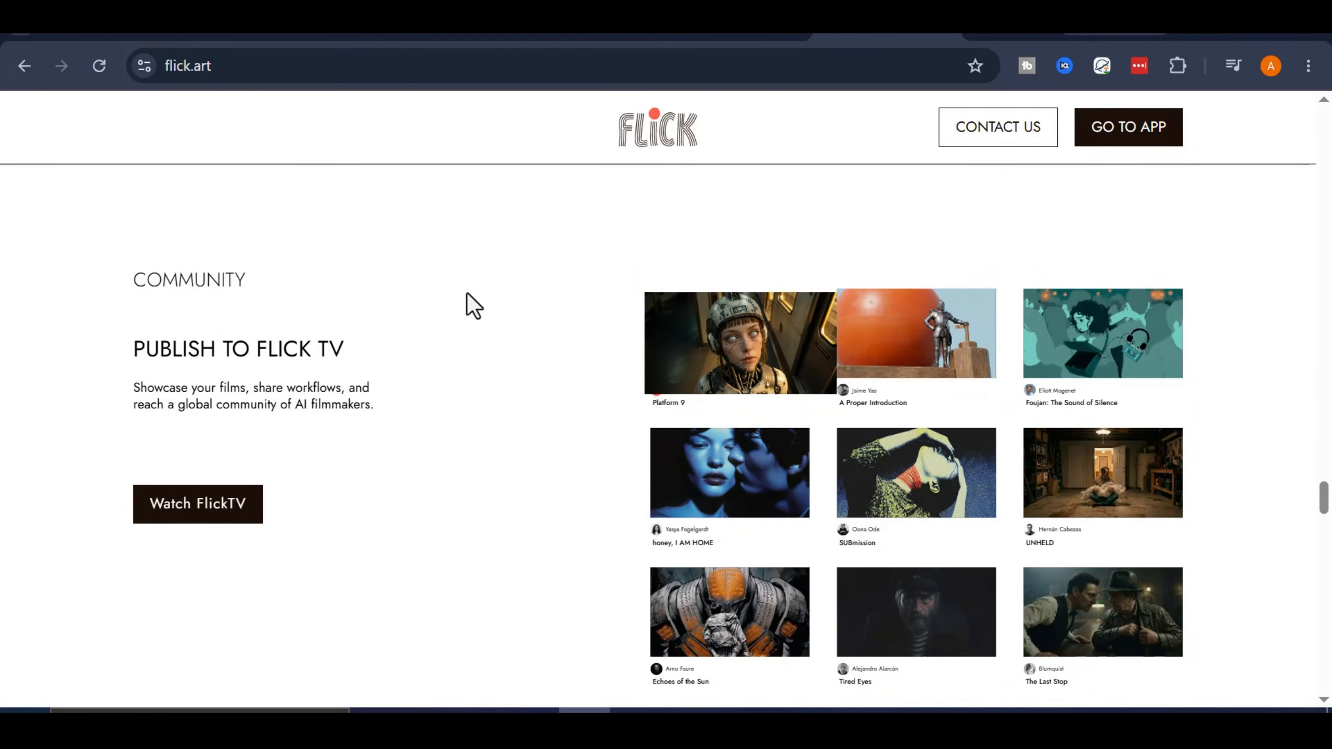
pyautogui.scroll(-1, 1304, 388)
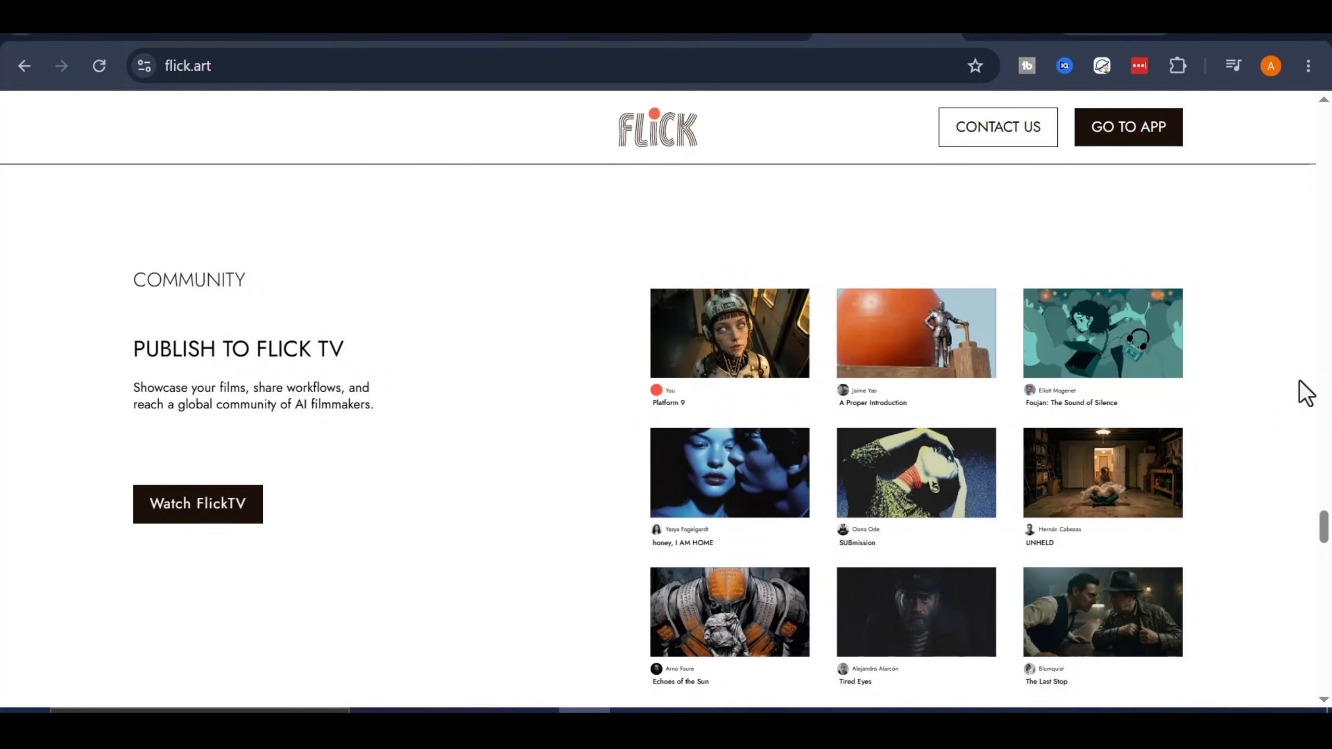
pyautogui.scroll(3, 1311, 396)
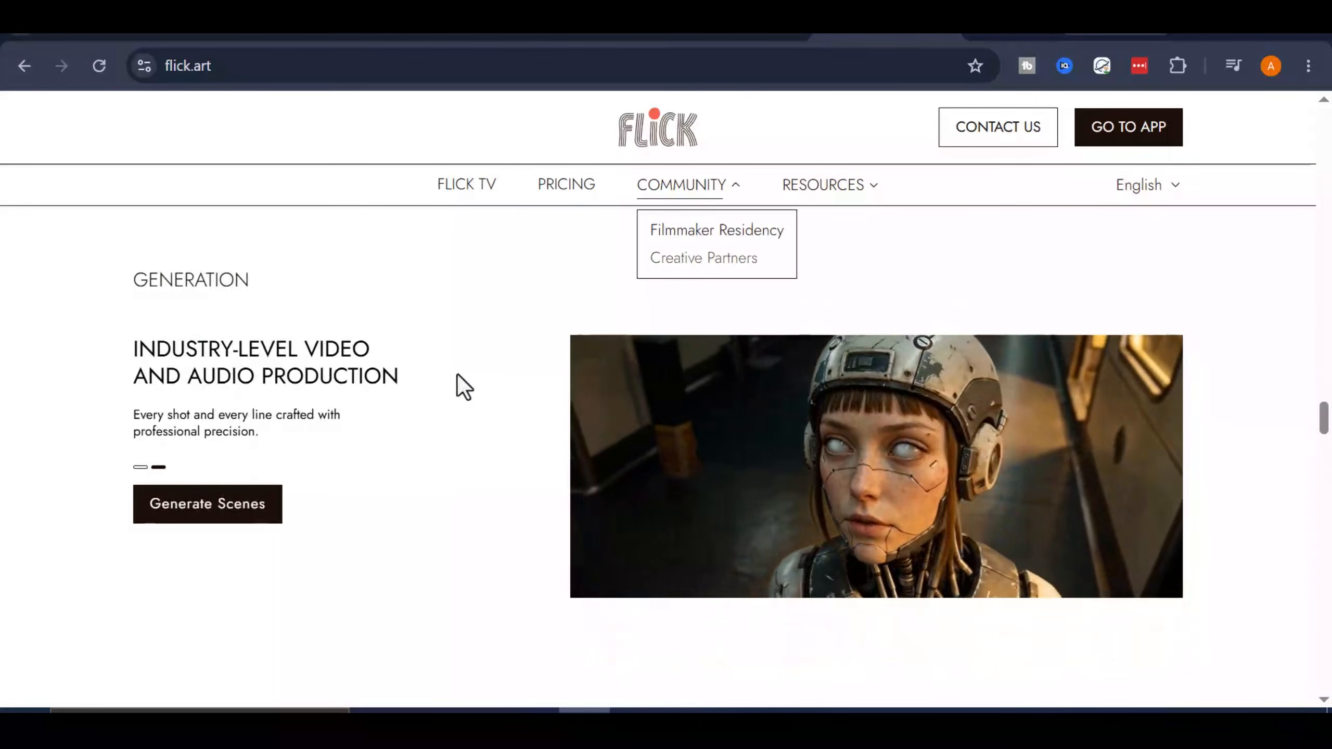
pyautogui.scroll(8, 457, 374)
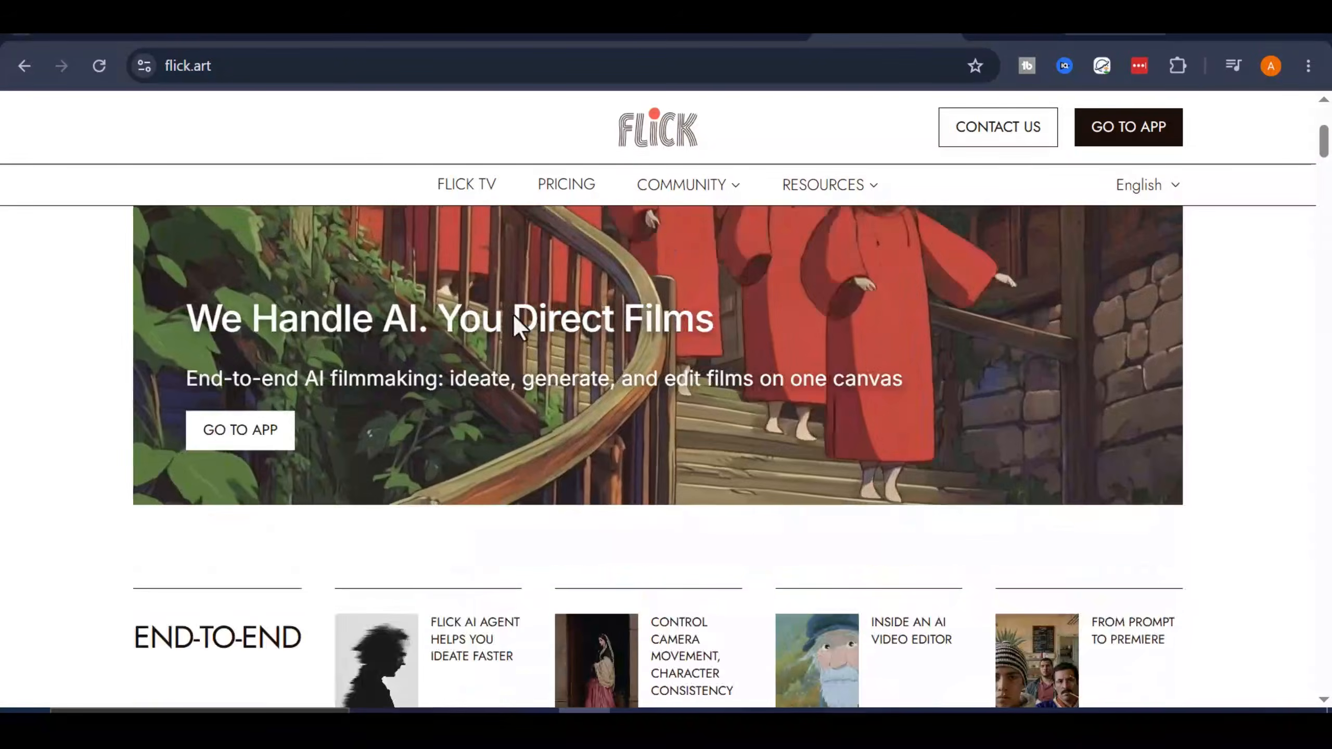
pyautogui.scroll(5, 517, 325)
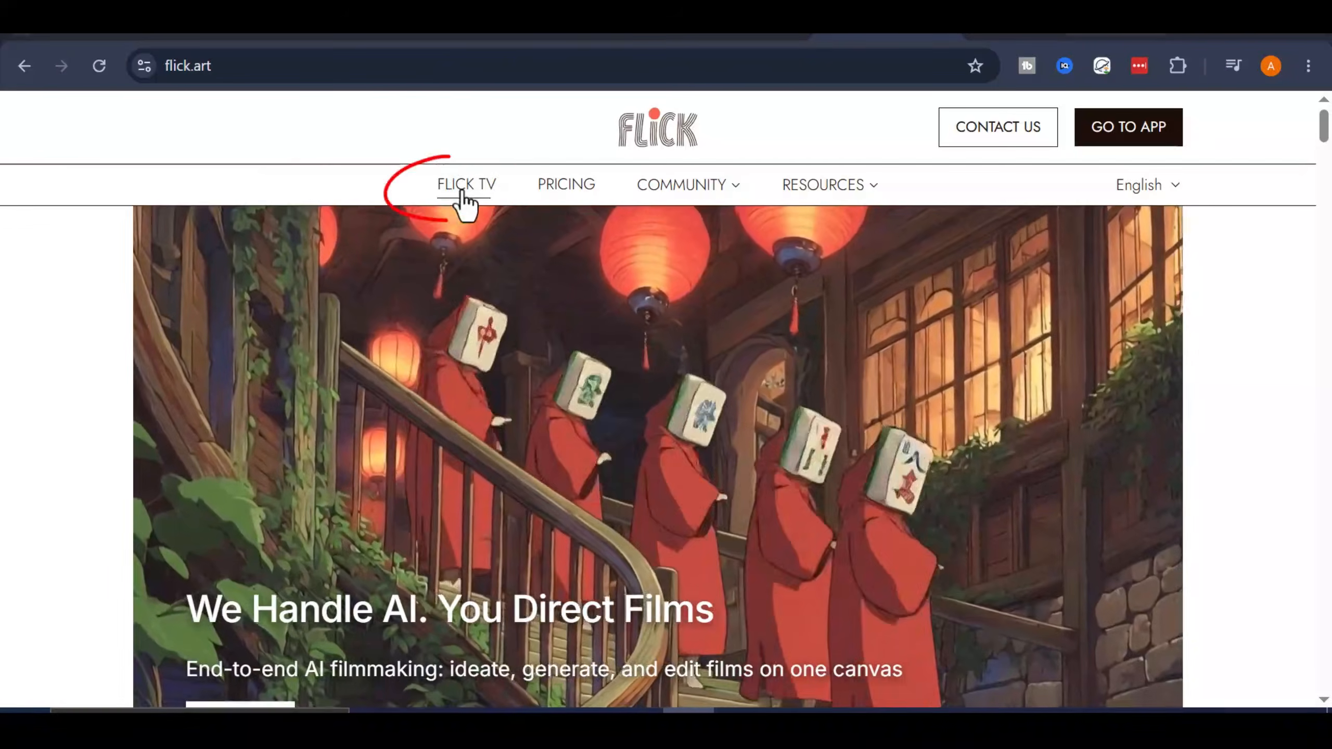
# - Open Flick TV and browse the Residency Films Spring '26 and Editor Choice collections
pyautogui.click(462, 189)
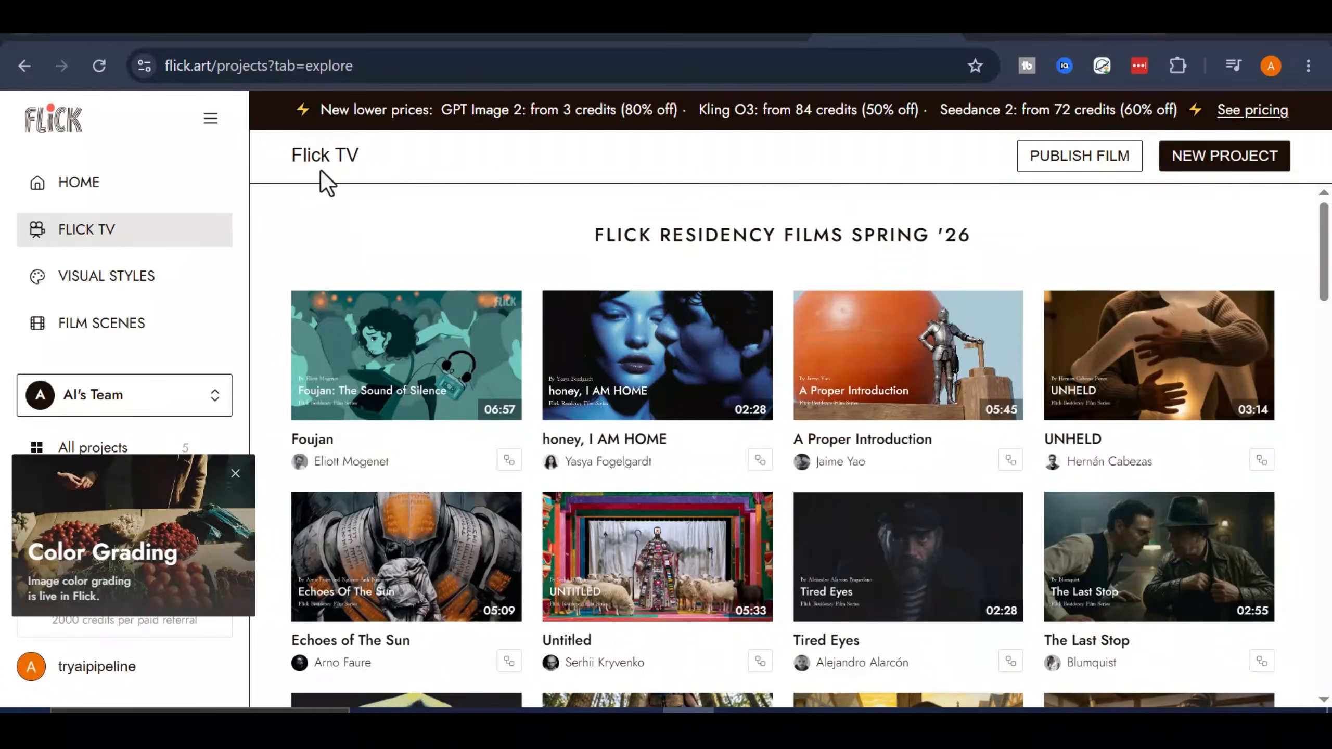
pyautogui.scroll(-4, 1054, 230)
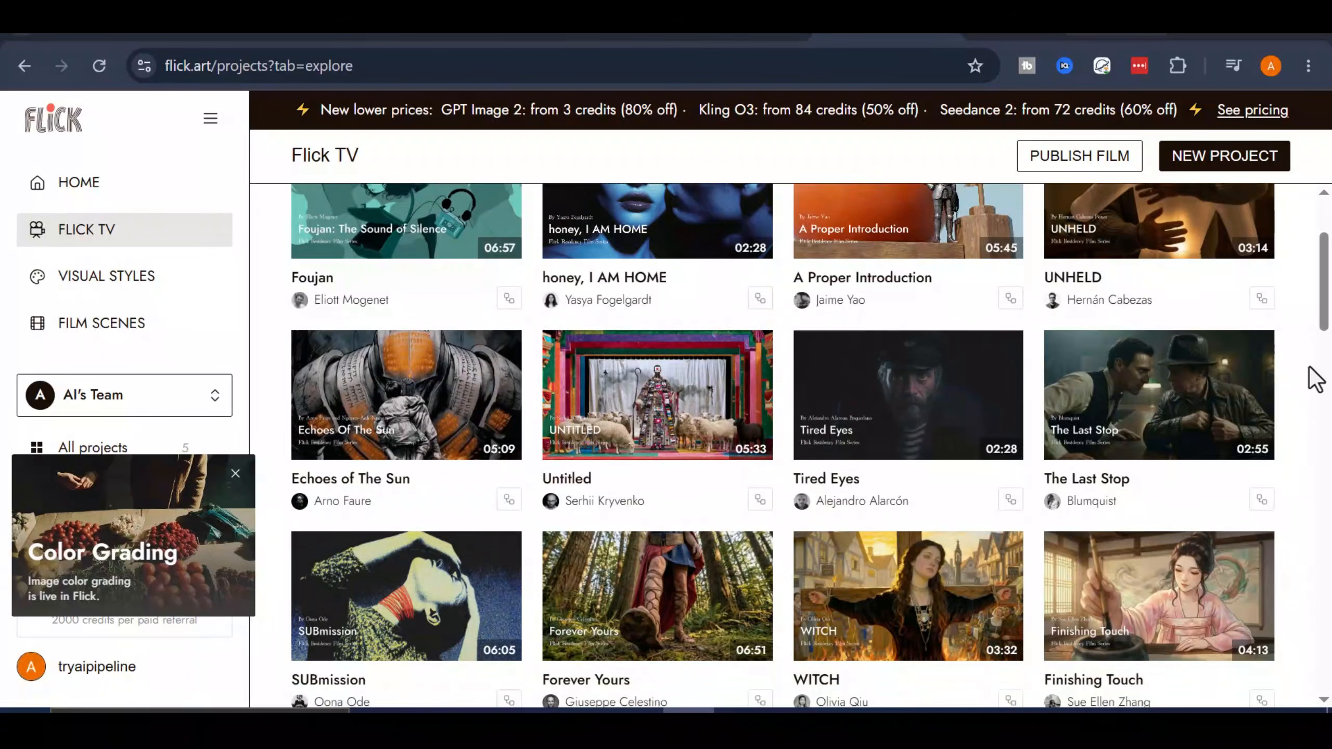
pyautogui.scroll(-5, 1311, 377)
pyautogui.scroll(-12, 550, 541)
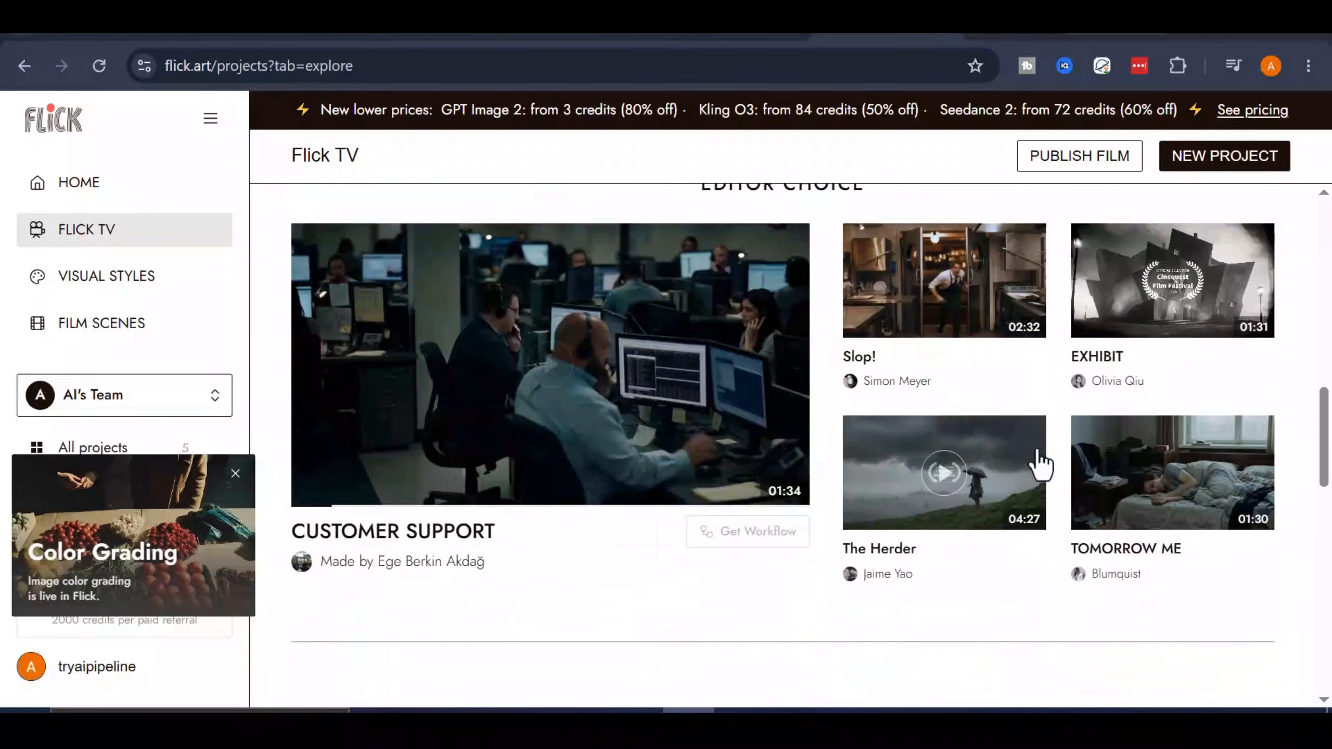
pyautogui.scroll(15, 1190, 458)
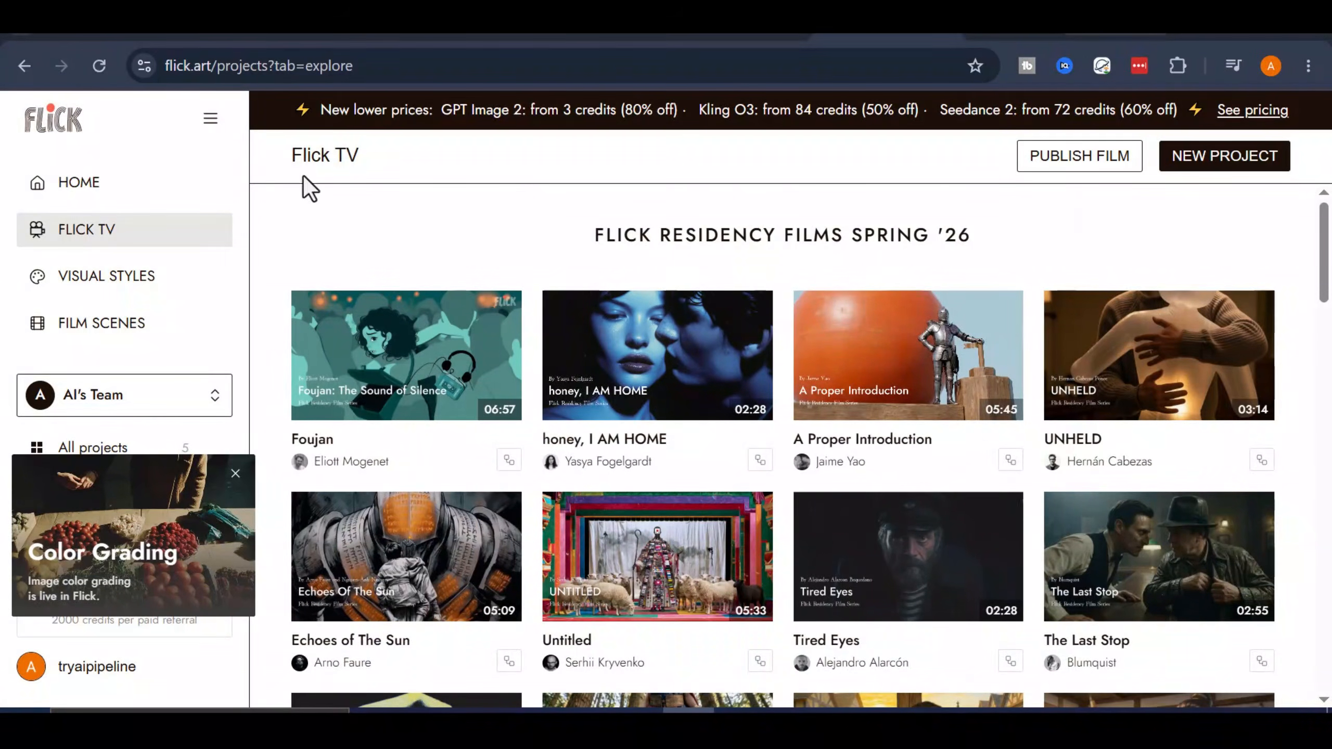
# - Go to the app's Home page, collapse the sidebar and dismiss the Color Grading announcement
pyautogui.click(95, 184)
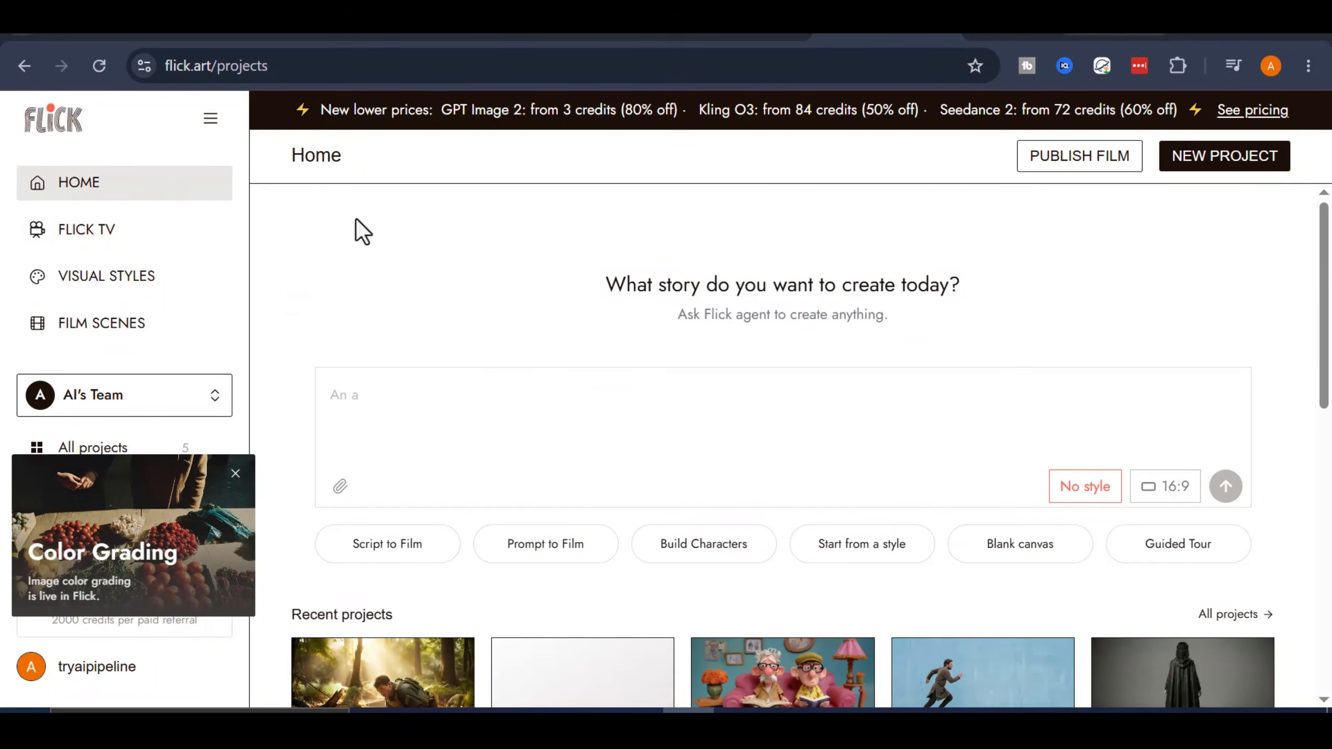
pyautogui.click(211, 122)
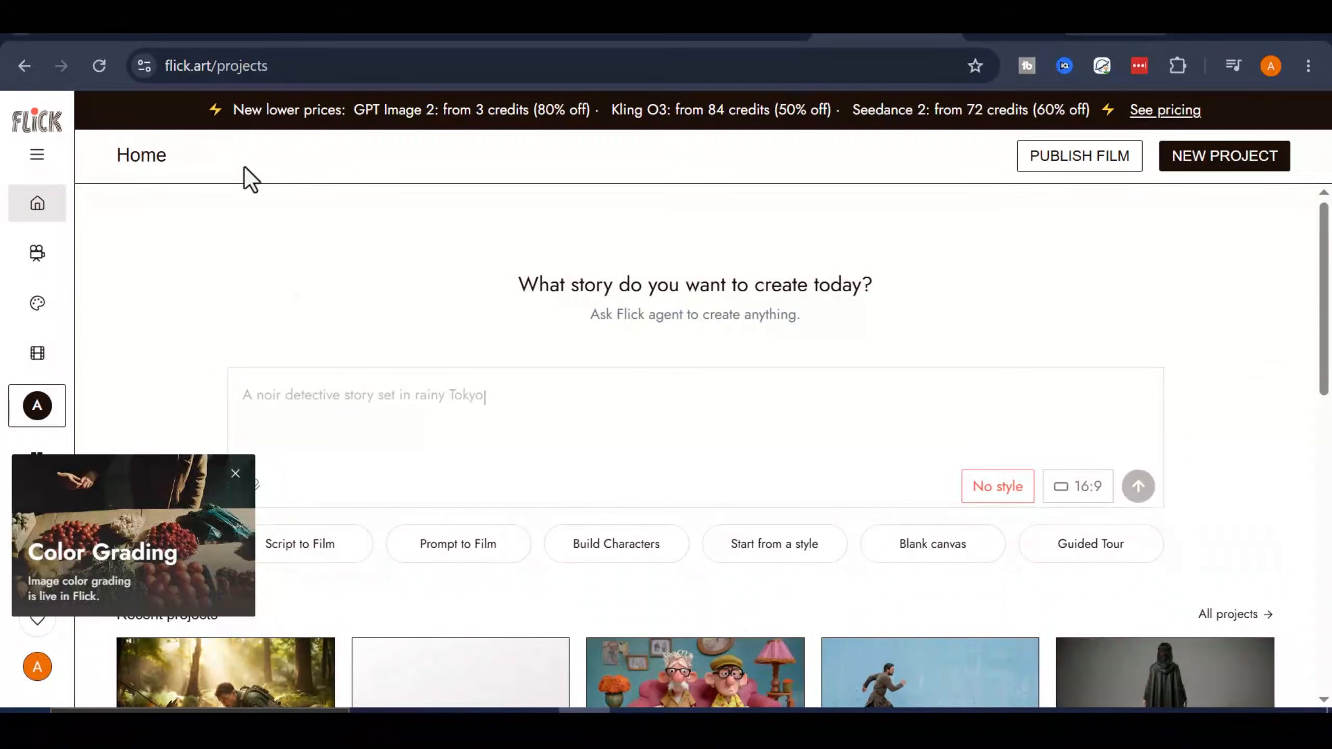
pyautogui.click(236, 474)
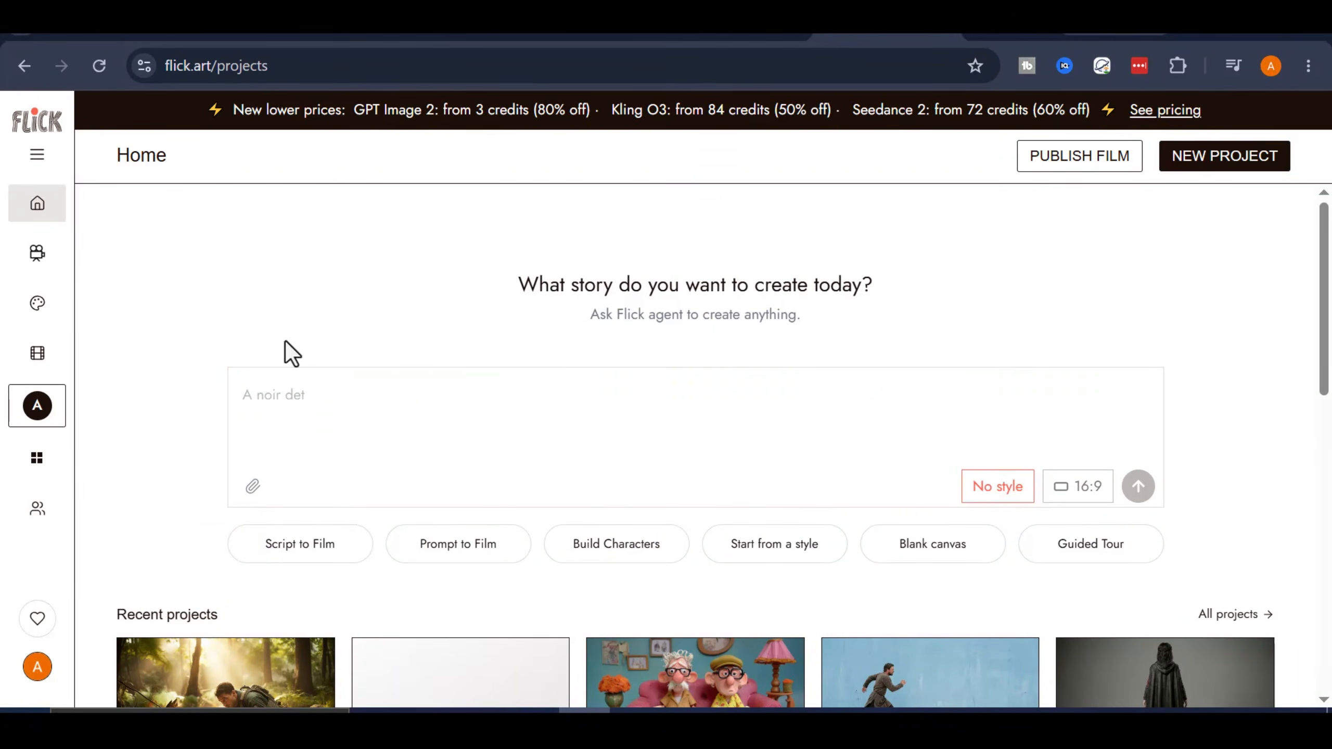
# - Look over the Home page's story prompt box, starting options, recent projects and Made with Flick films
pyautogui.click(505, 407)
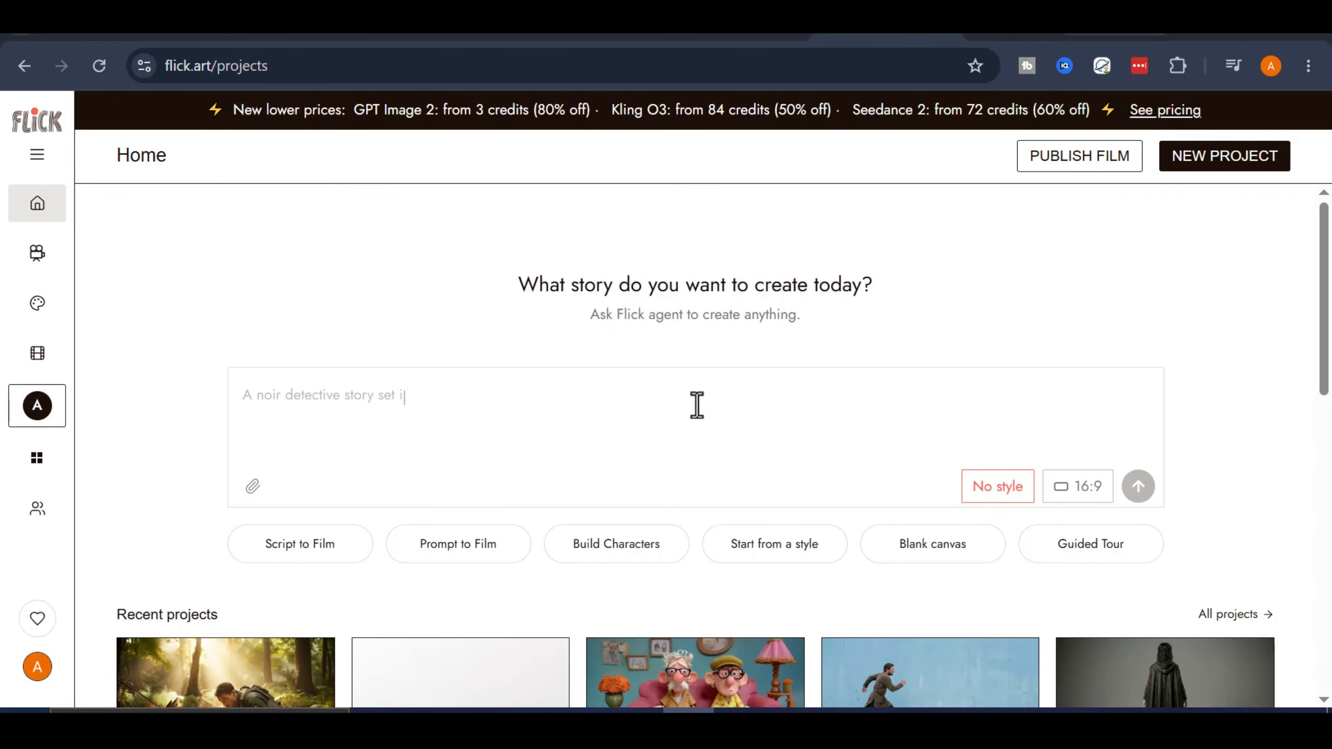
pyautogui.click(550, 410)
pyautogui.scroll(-3, 656, 415)
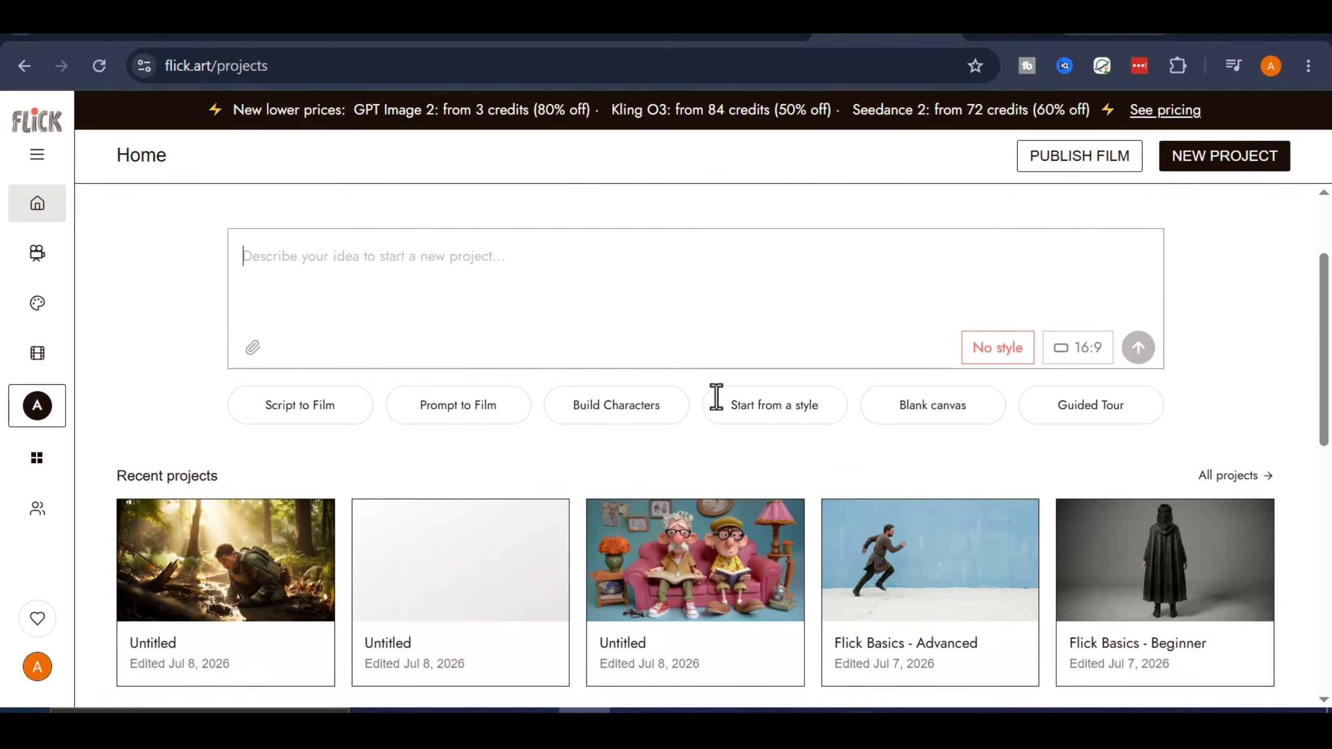
pyautogui.scroll(3, 732, 342)
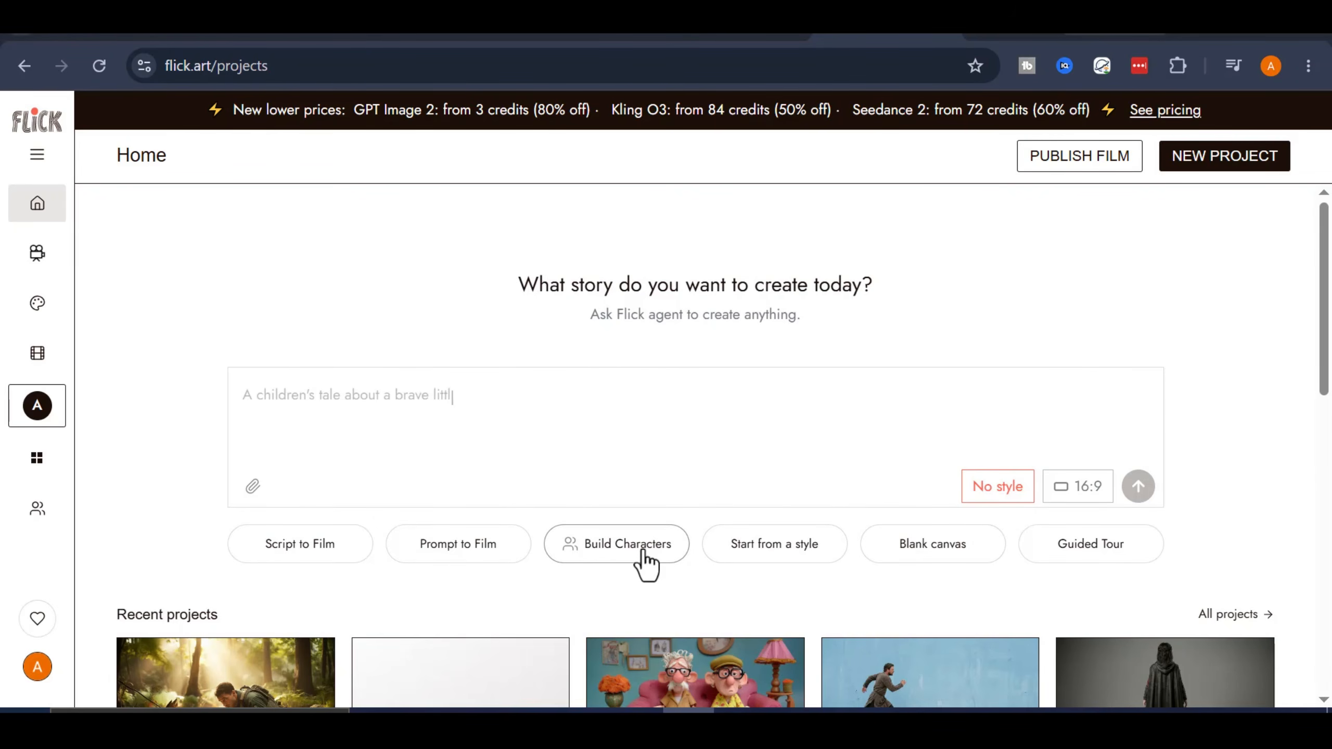
pyautogui.scroll(-3, 643, 551)
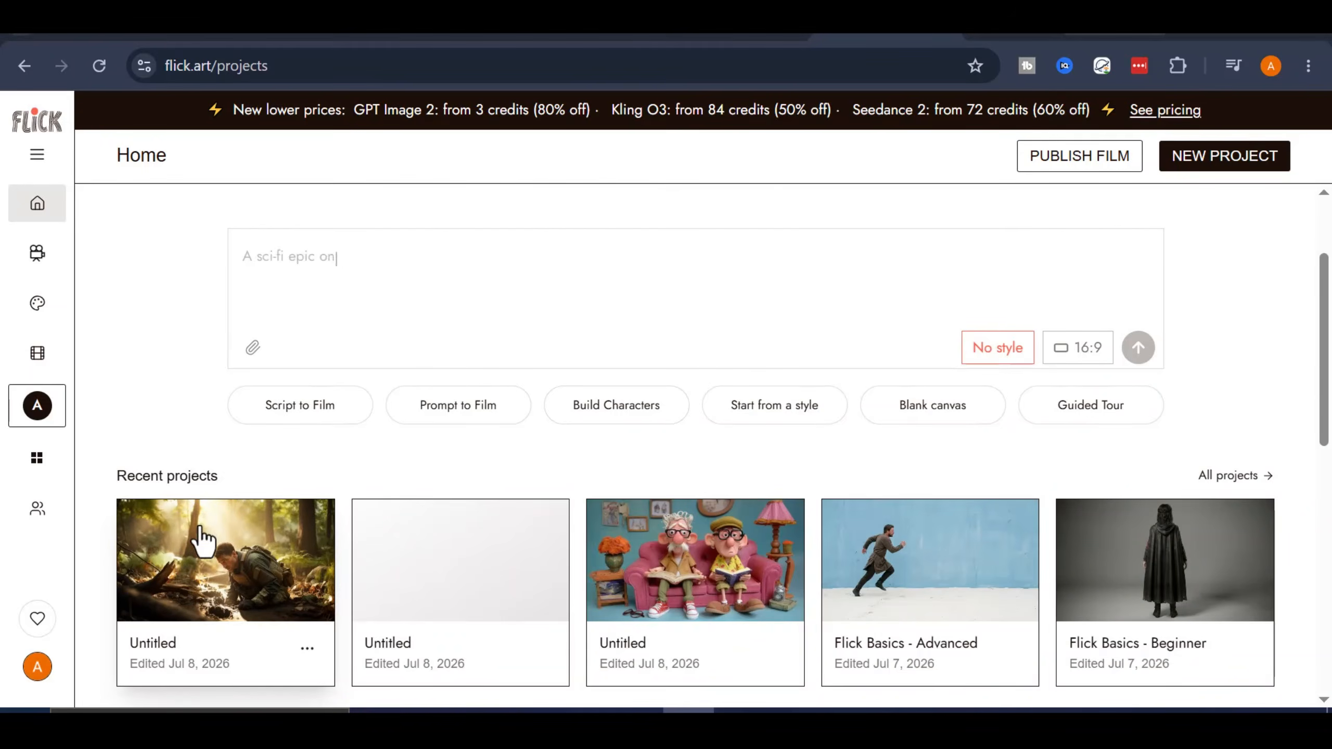
pyautogui.scroll(-10, 202, 542)
pyautogui.scroll(-2, 857, 440)
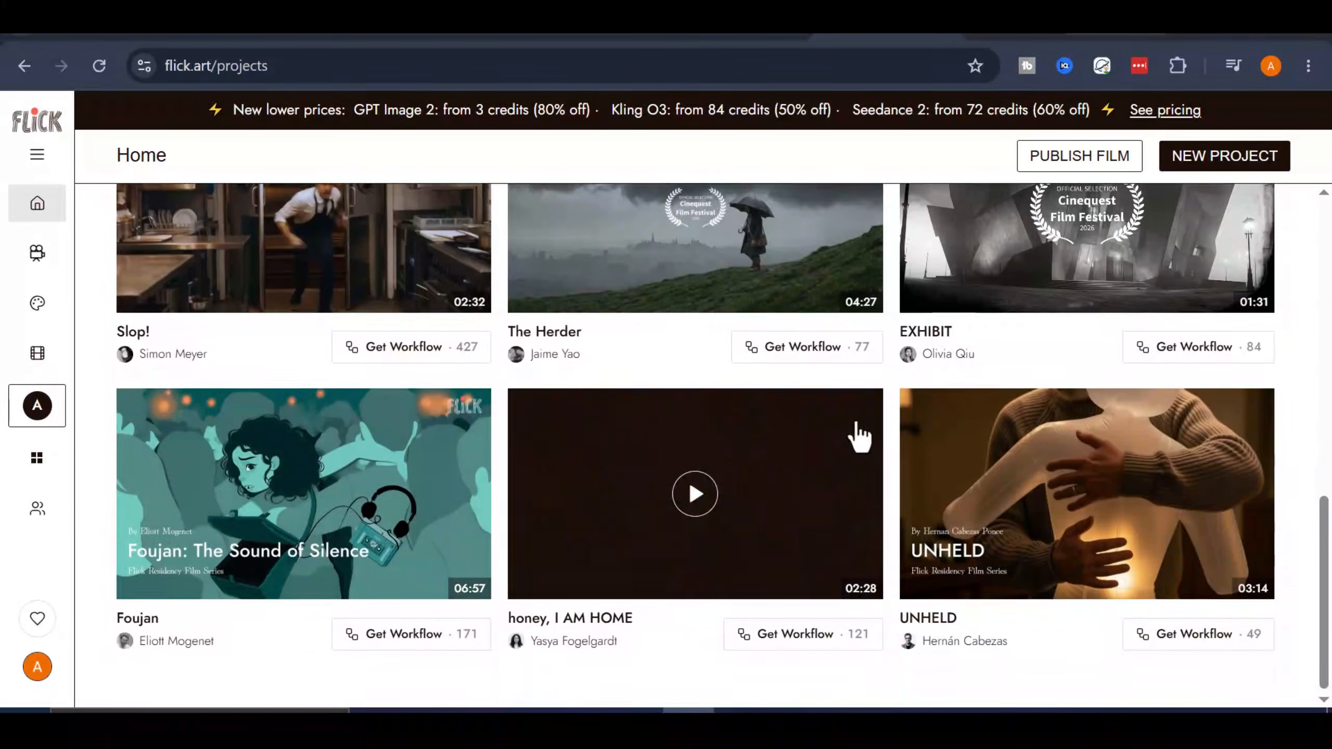
pyautogui.scroll(3, 633, 467)
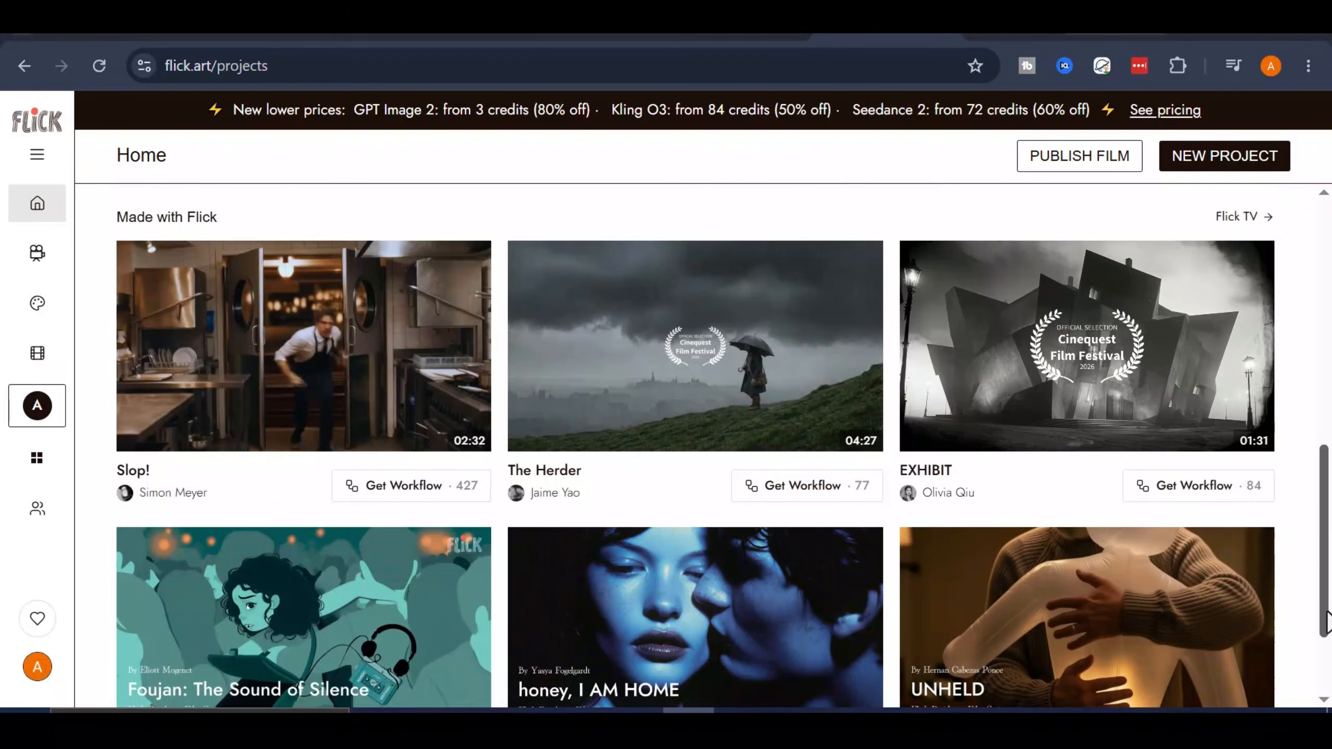
pyautogui.scroll(3, 1326, 622)
pyautogui.scroll(-3, 1327, 622)
pyautogui.scroll(14, 1327, 622)
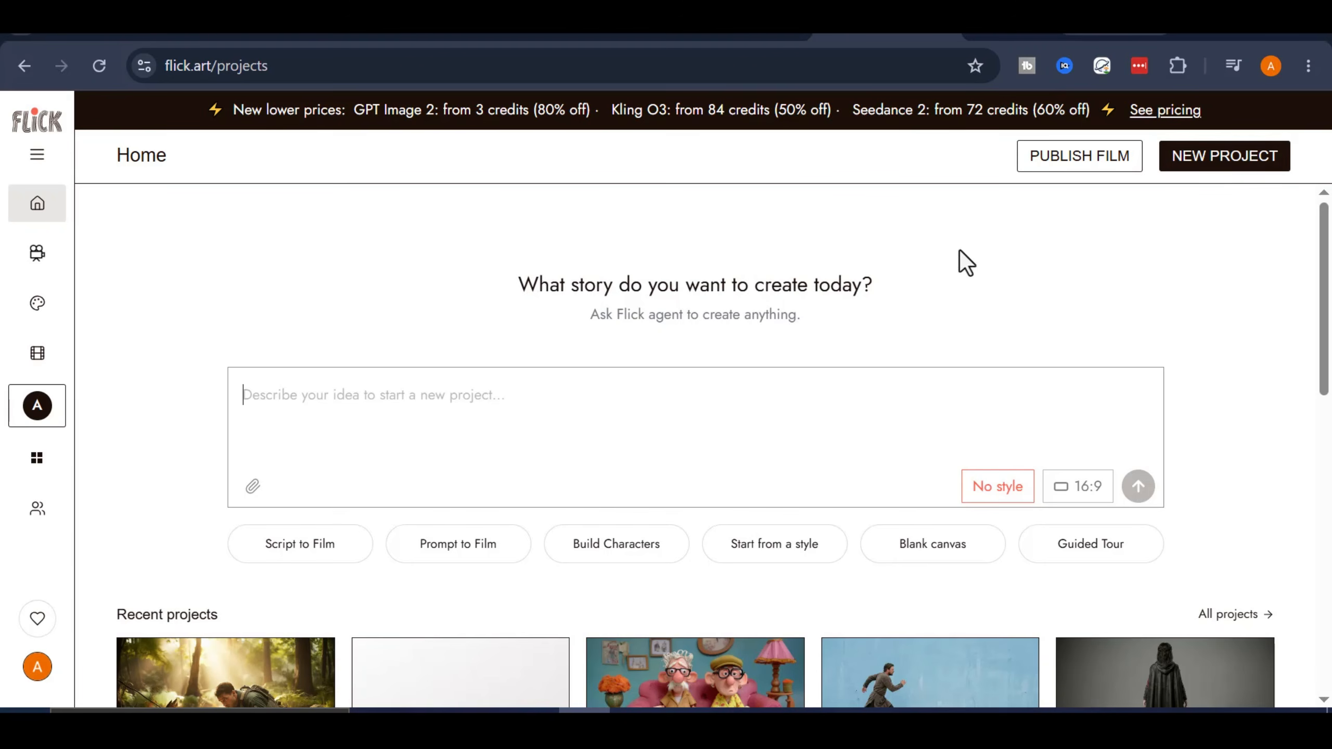
# - Enter the story prompt for a realistic one-minute, 5-scene action short film about a U.S. soldier protecting a farming community from a wild boar
pyautogui.write('A s')
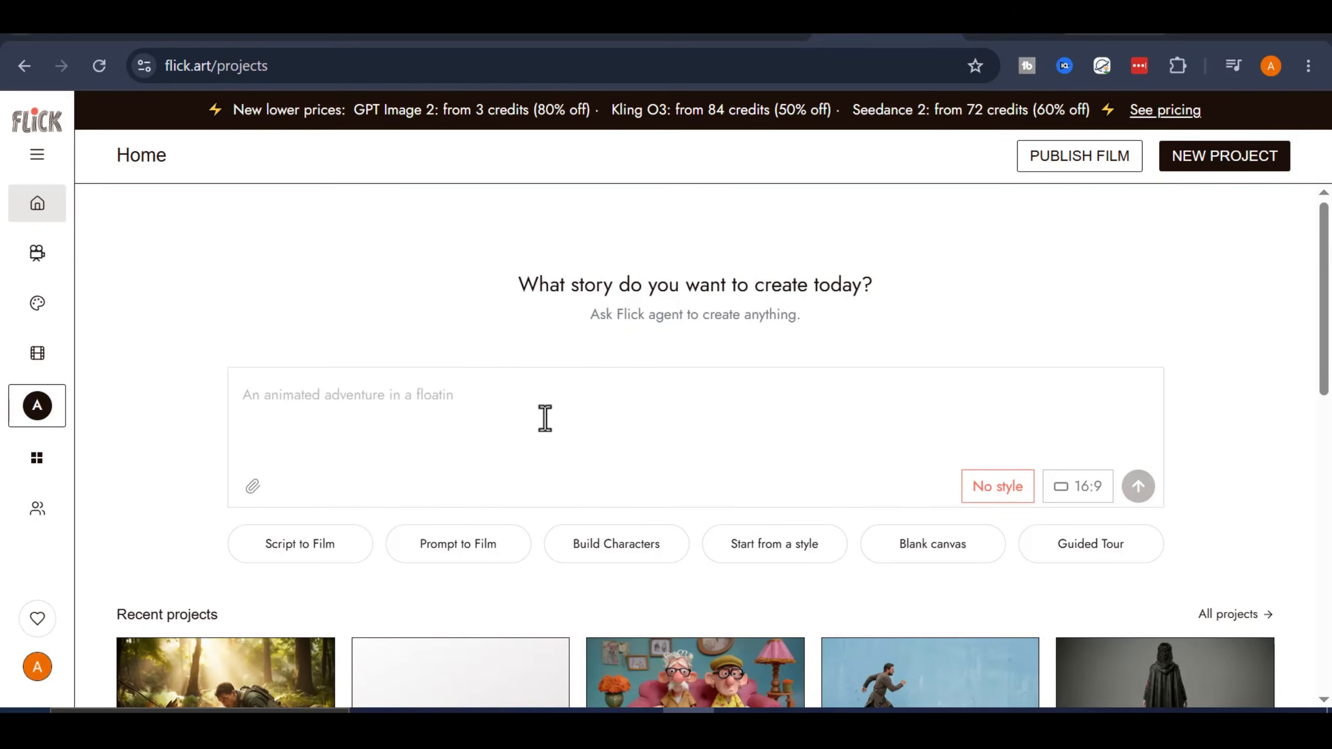
pyautogui.click(312, 416)
pyautogui.rightClick(314, 417)
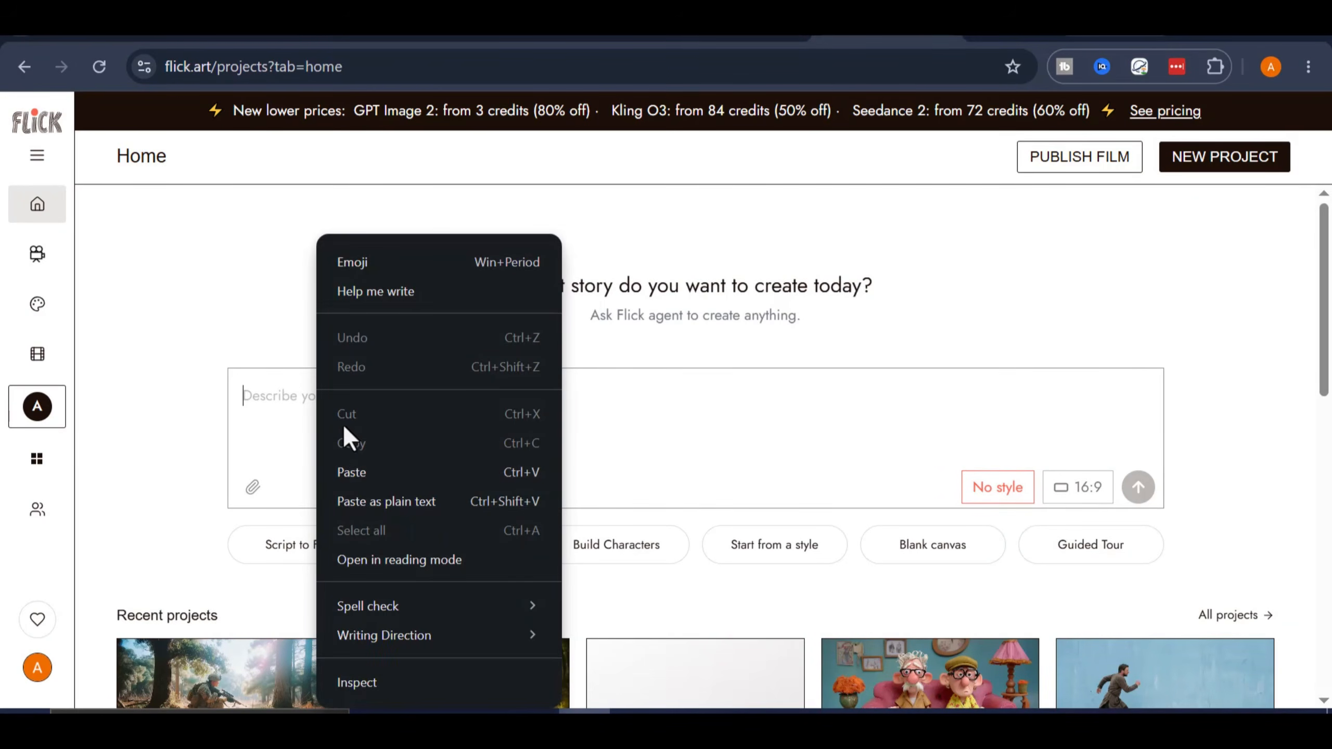
pyautogui.click(354, 475)
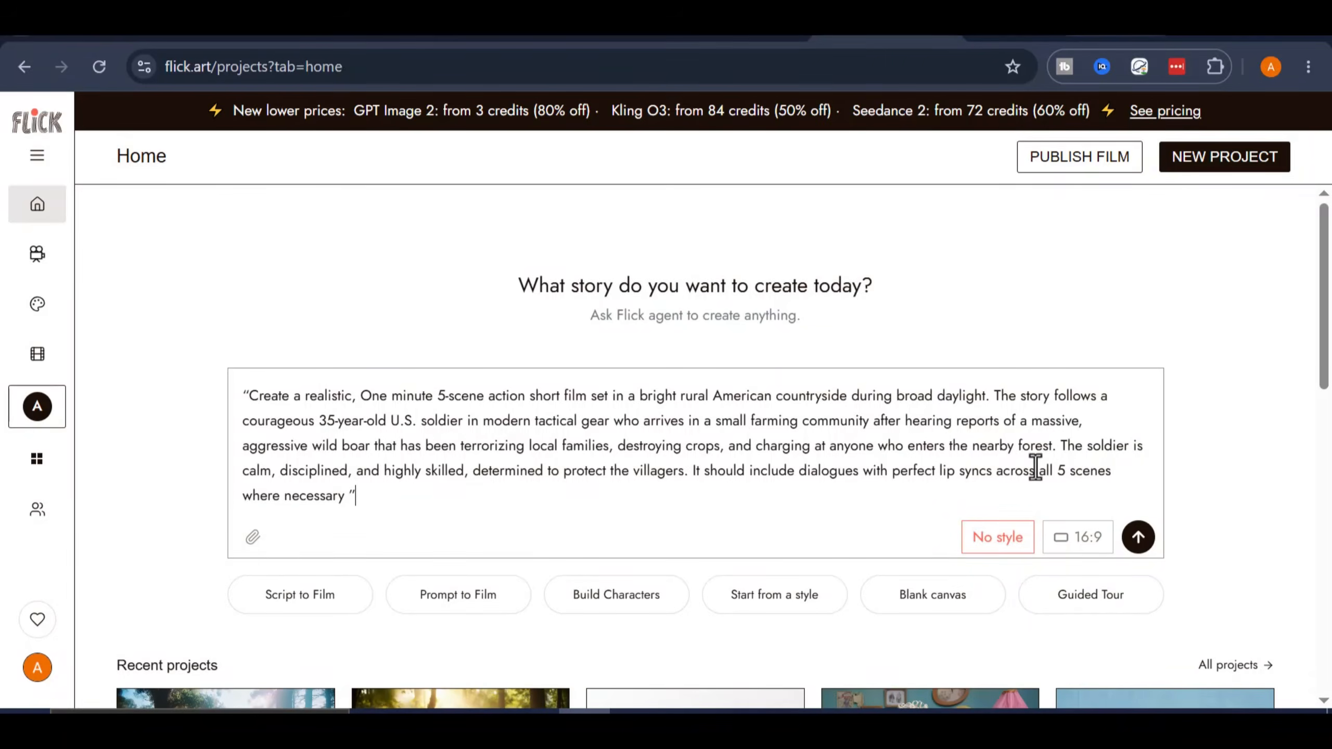
pyautogui.moveTo(390, 509); pyautogui.dragTo(168, 342)
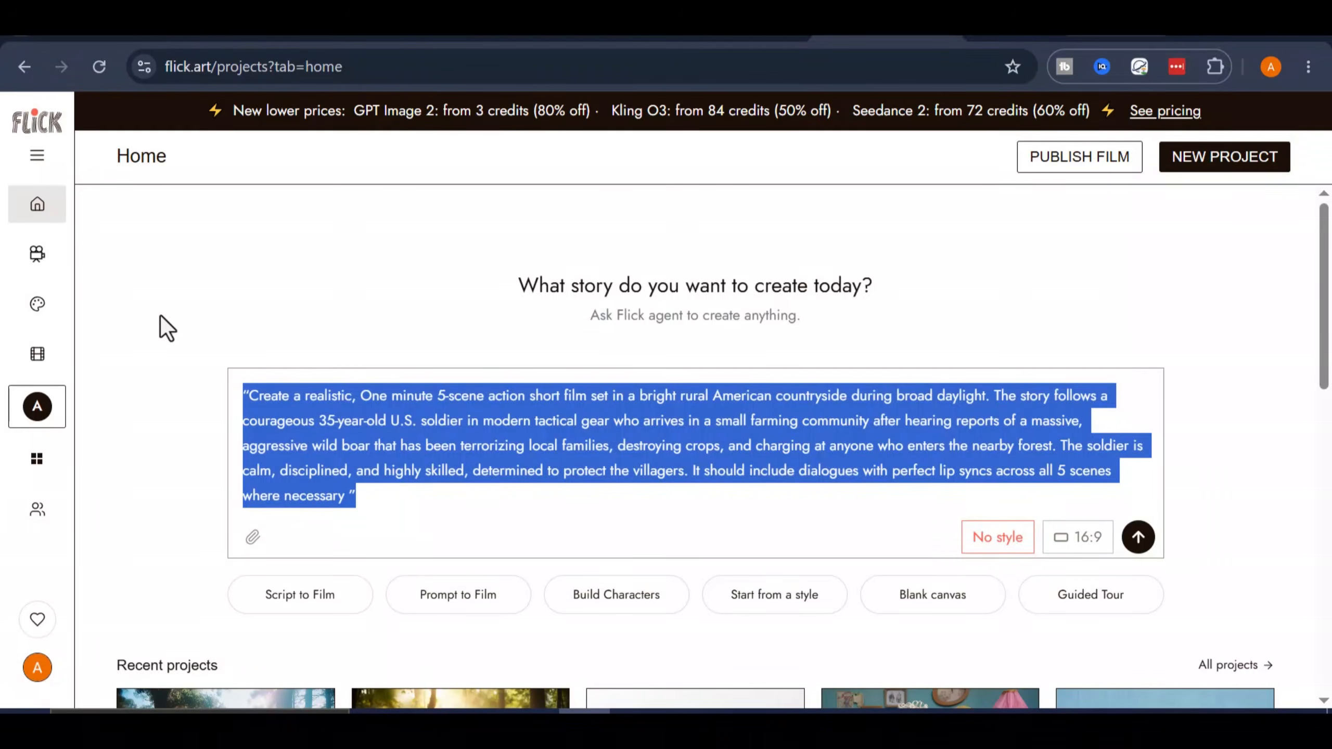
pyautogui.click(444, 488)
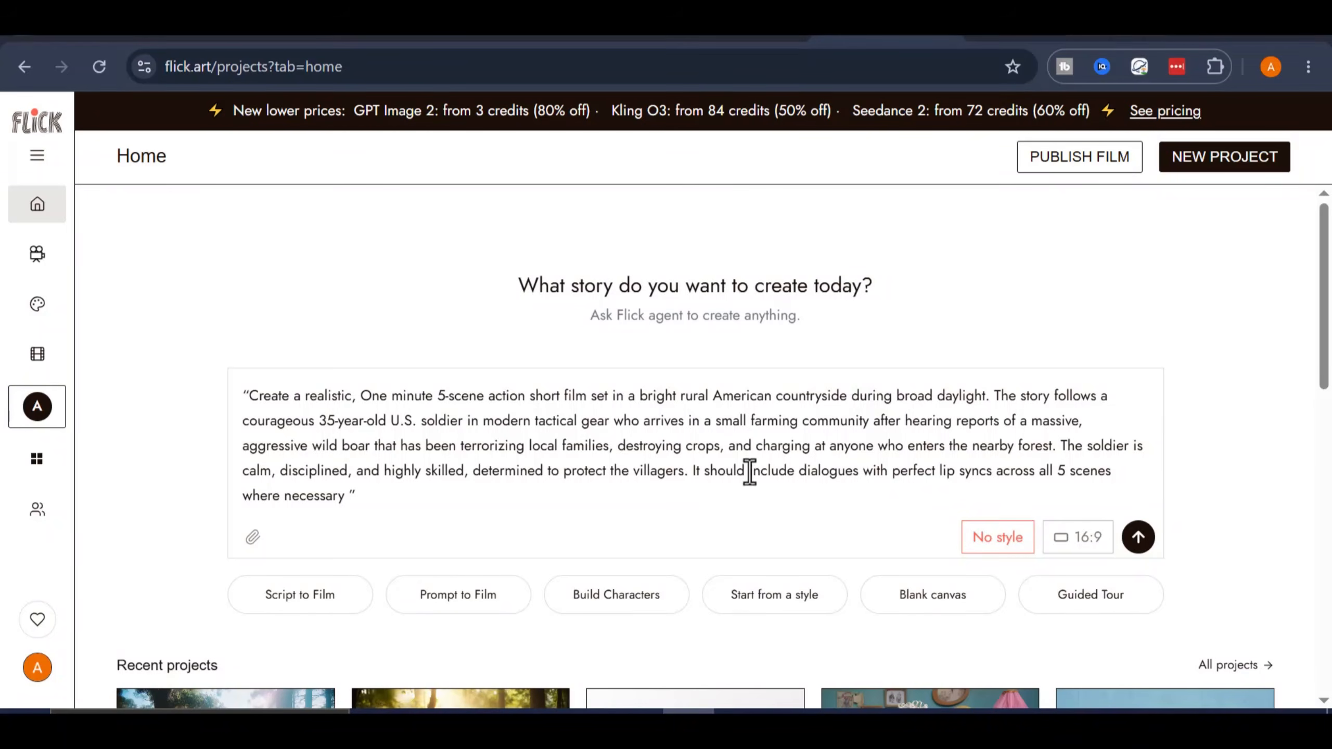
pyautogui.click(735, 449)
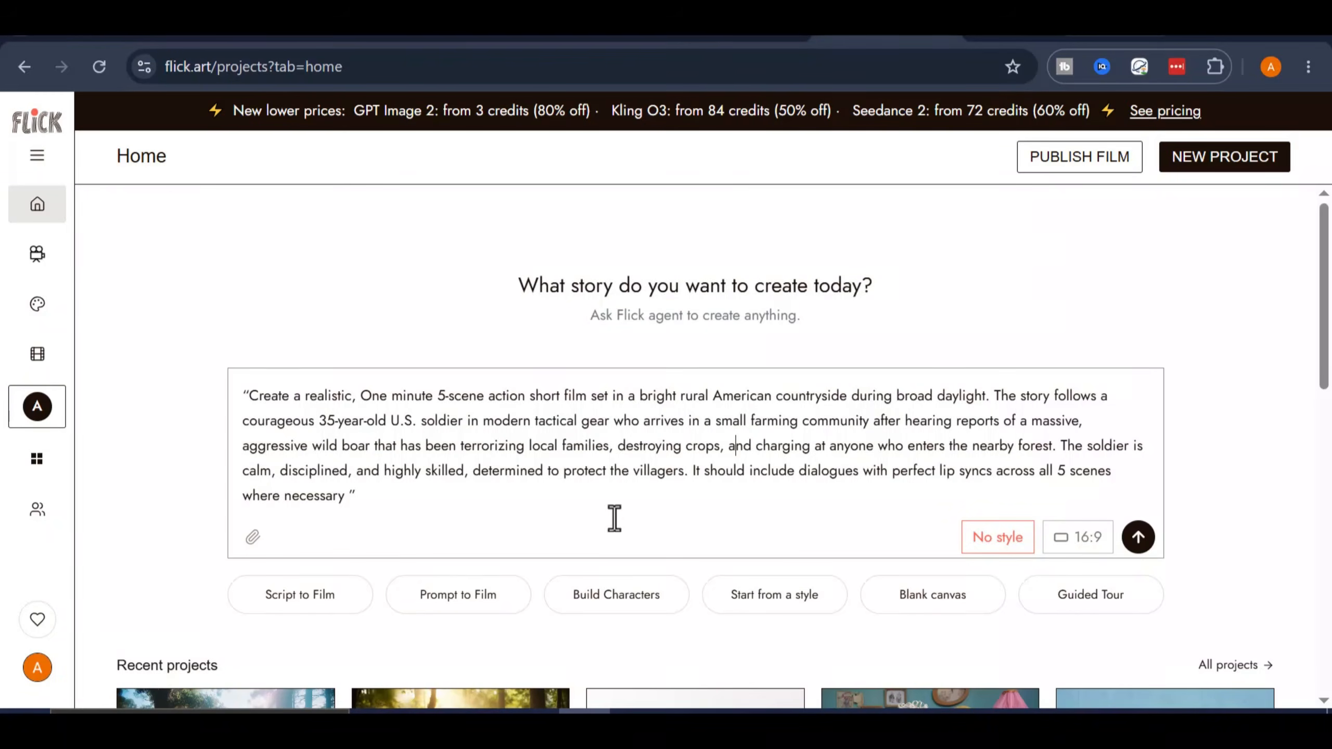
# - Browse the recommended styles in the Explore Styles library and look at the Create My Style options
pyautogui.click(985, 548)
pyautogui.scroll(-3, 153, 401)
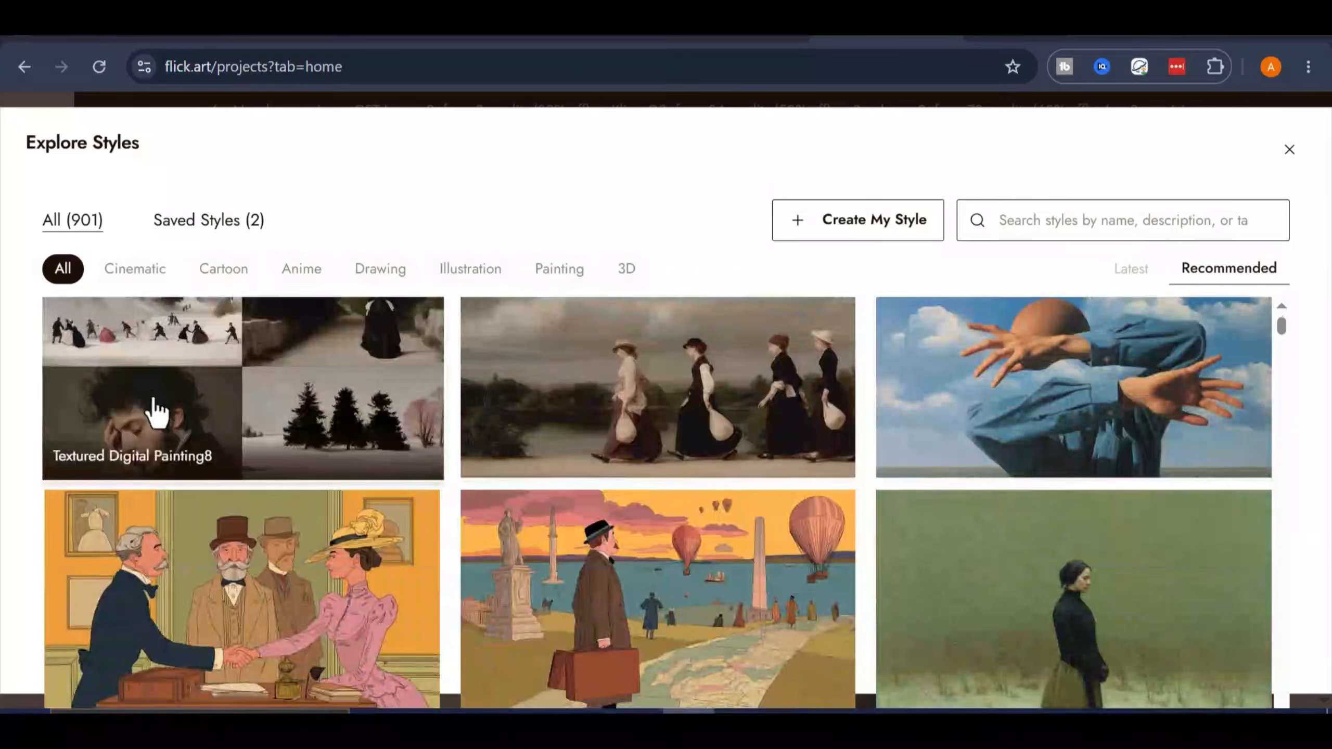
pyautogui.scroll(-15, 154, 411)
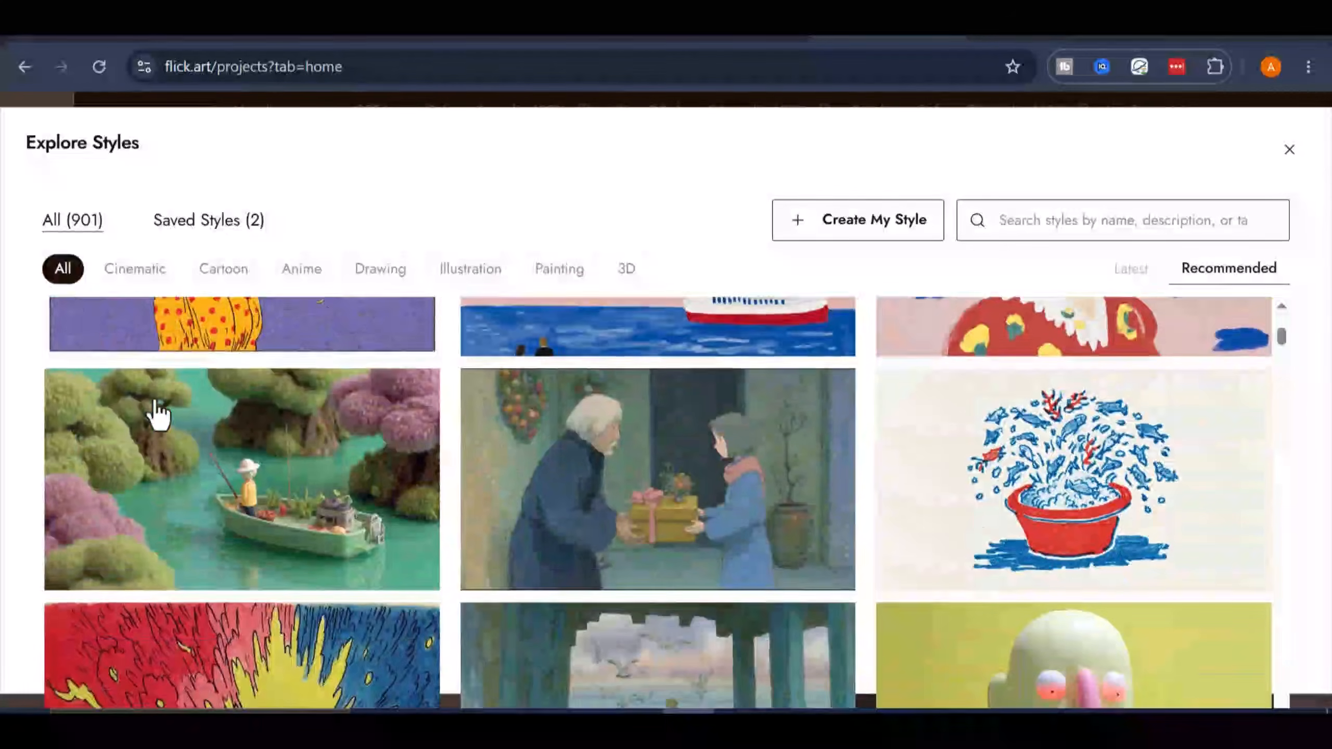
pyautogui.scroll(-10, 157, 414)
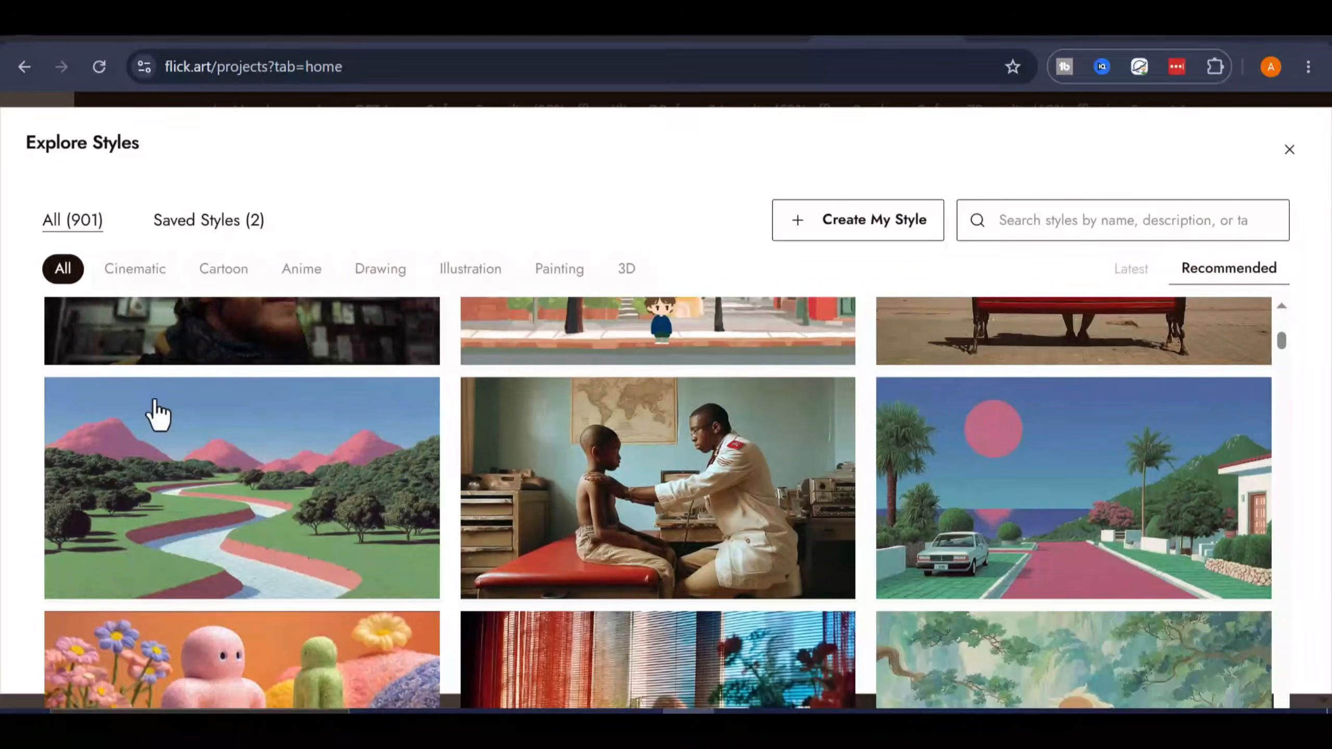
pyautogui.moveTo(708, 434)
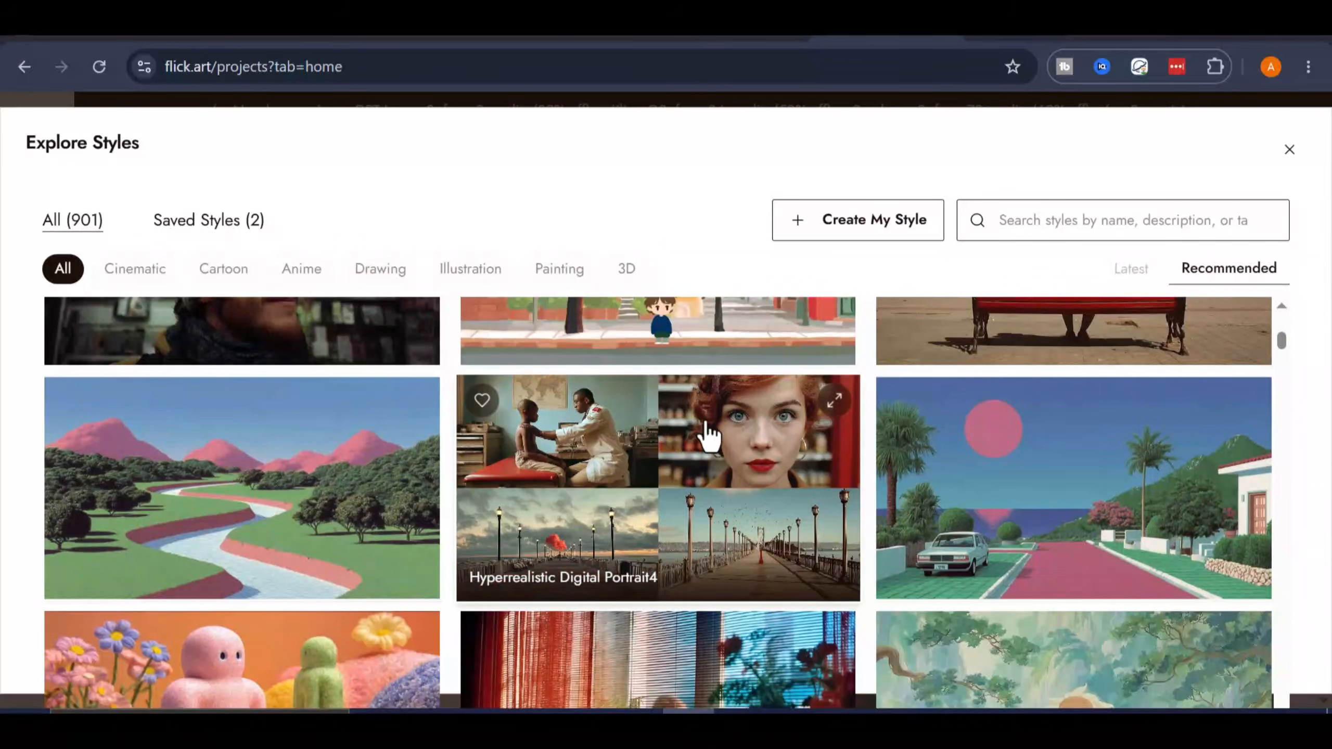
pyautogui.scroll(-10, 1007, 440)
pyautogui.scroll(8, 985, 504)
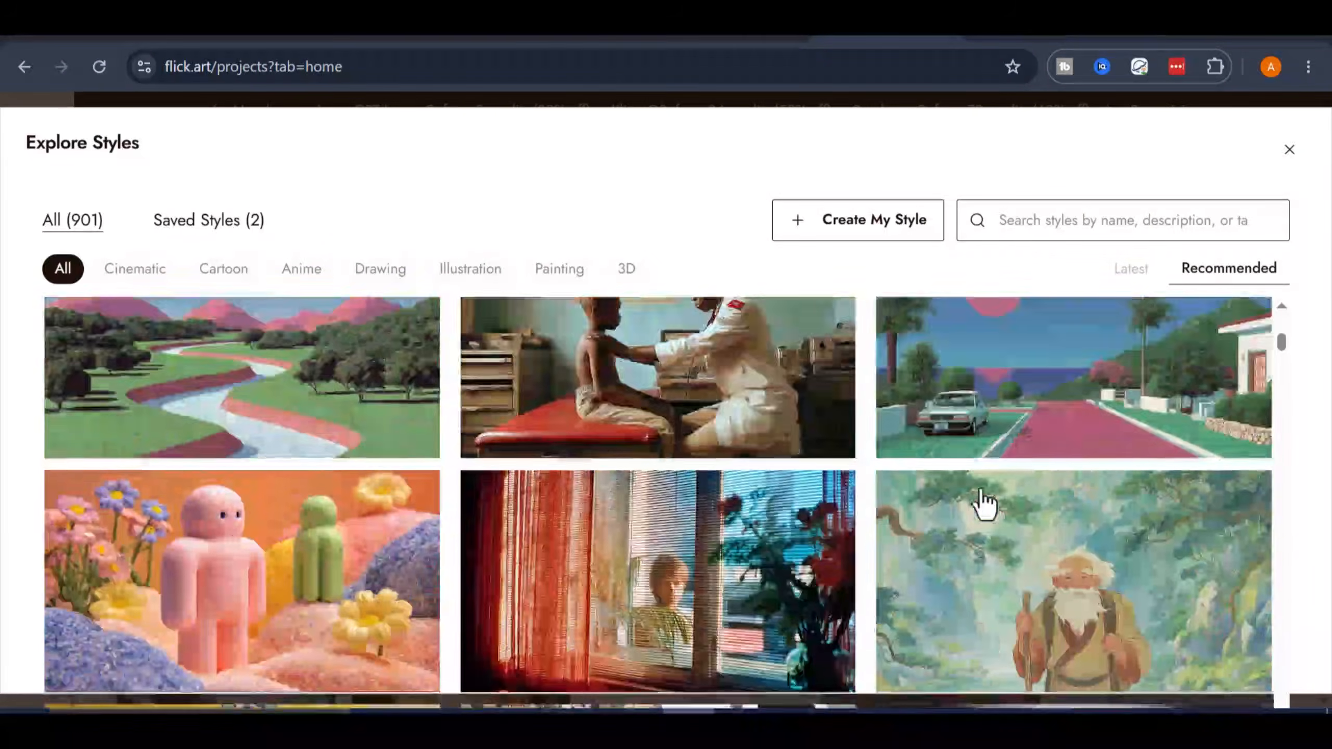
pyautogui.scroll(12, 985, 505)
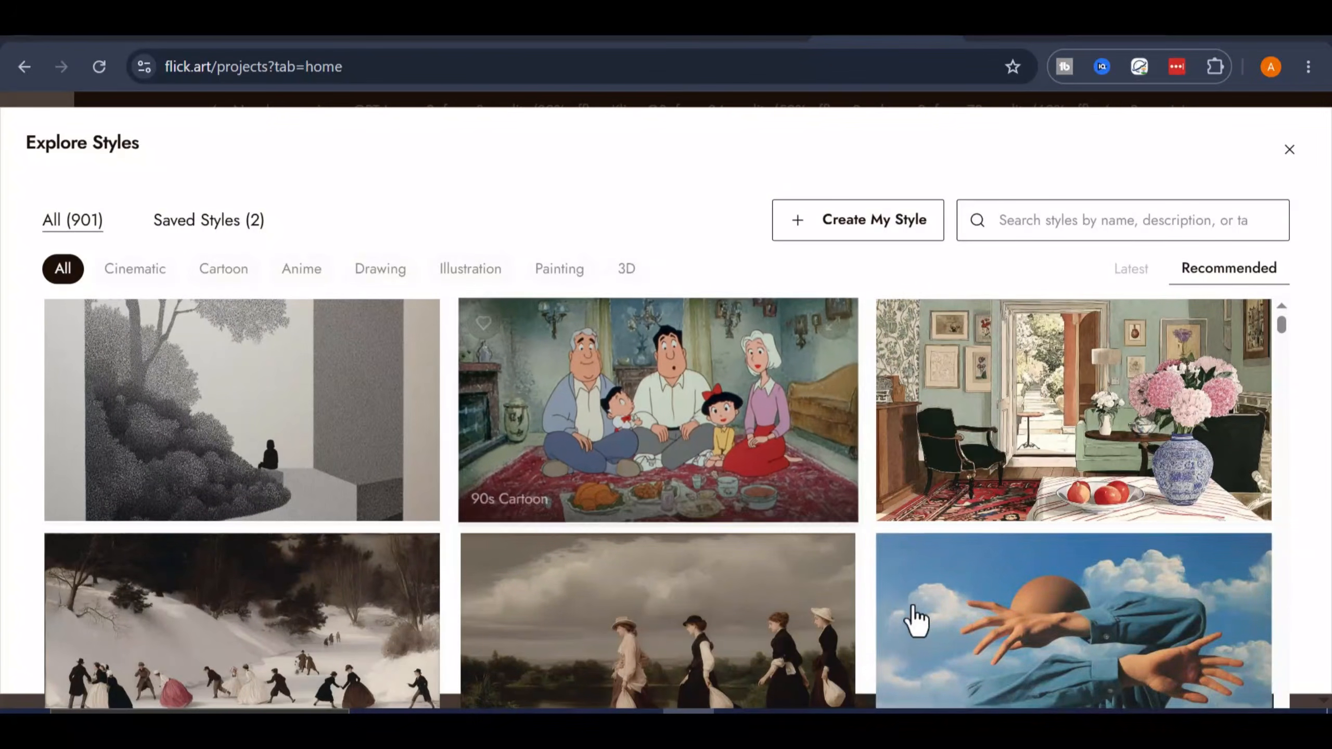
pyautogui.scroll(-2, 758, 595)
pyautogui.scroll(2, 755, 441)
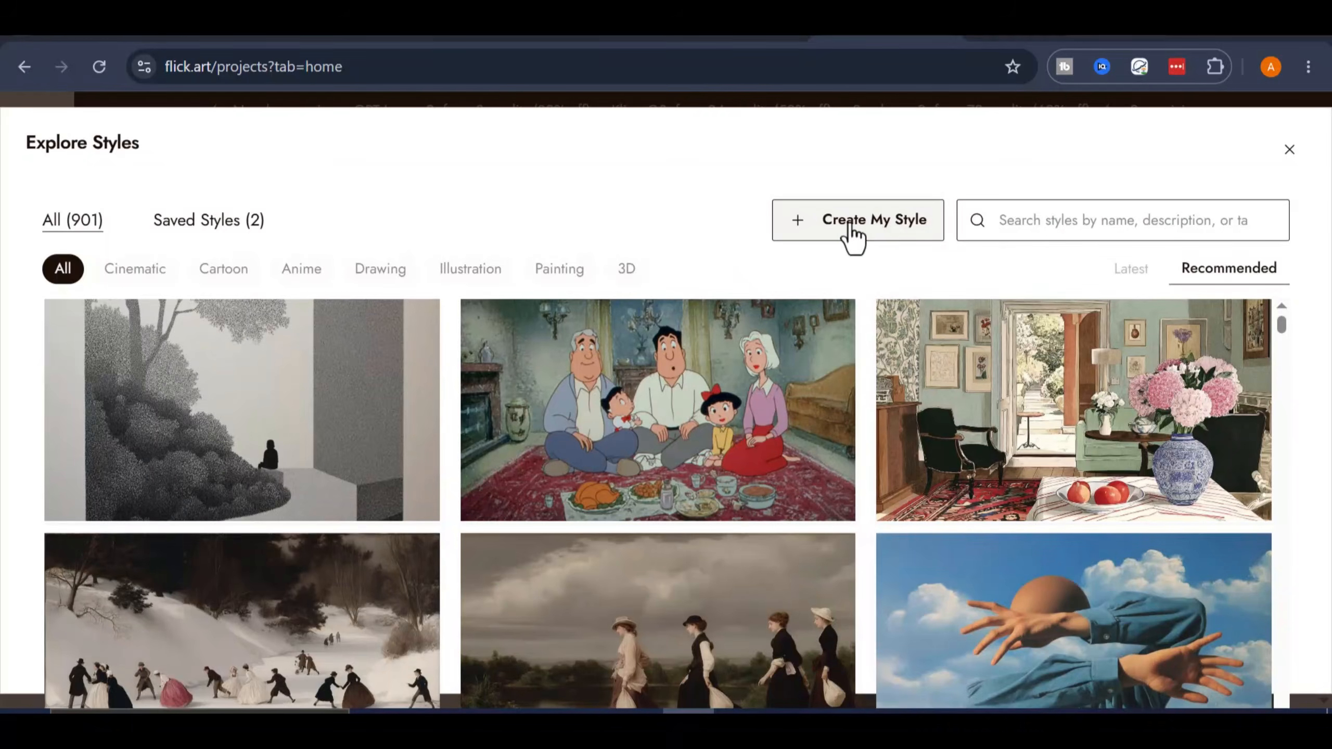
pyautogui.click(852, 231)
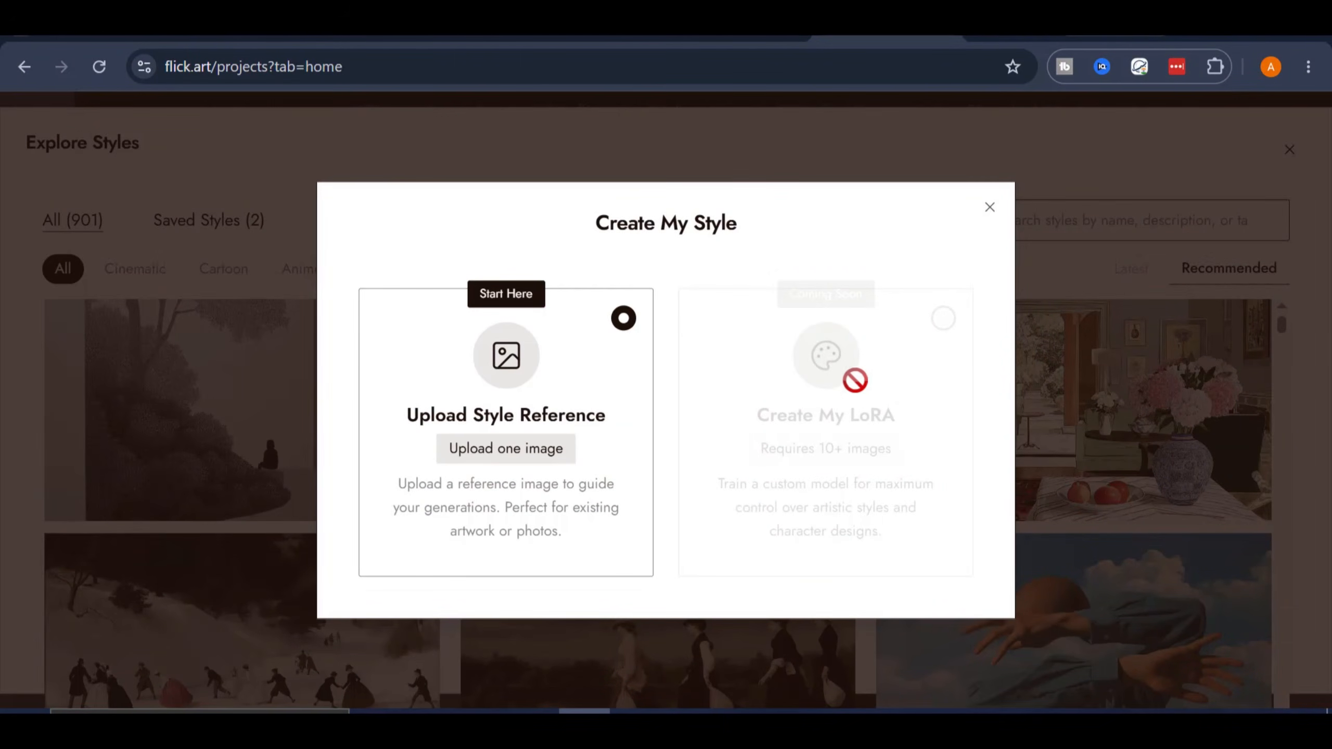
pyautogui.click(989, 208)
# - Mark the Summer time style as a favourite and choose it as the project's style
pyautogui.scroll(-2, 612, 448)
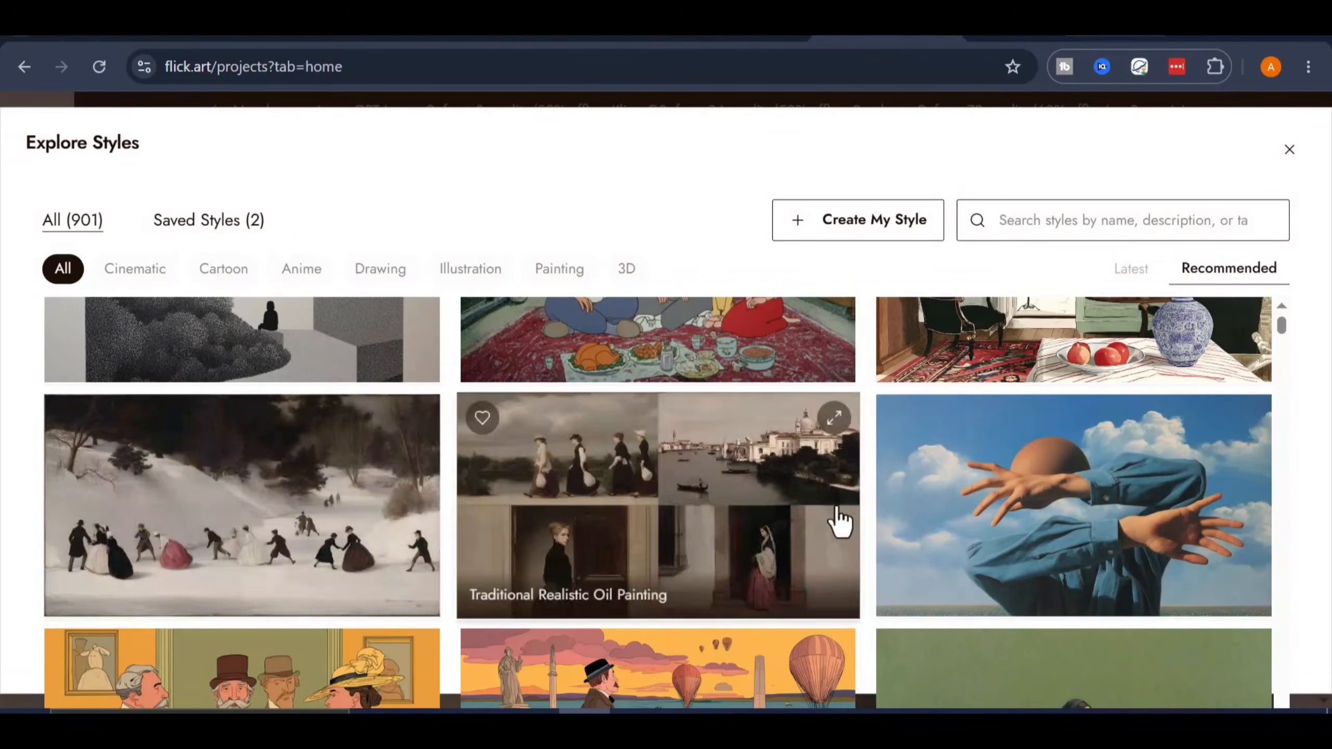
pyautogui.scroll(2, 1065, 525)
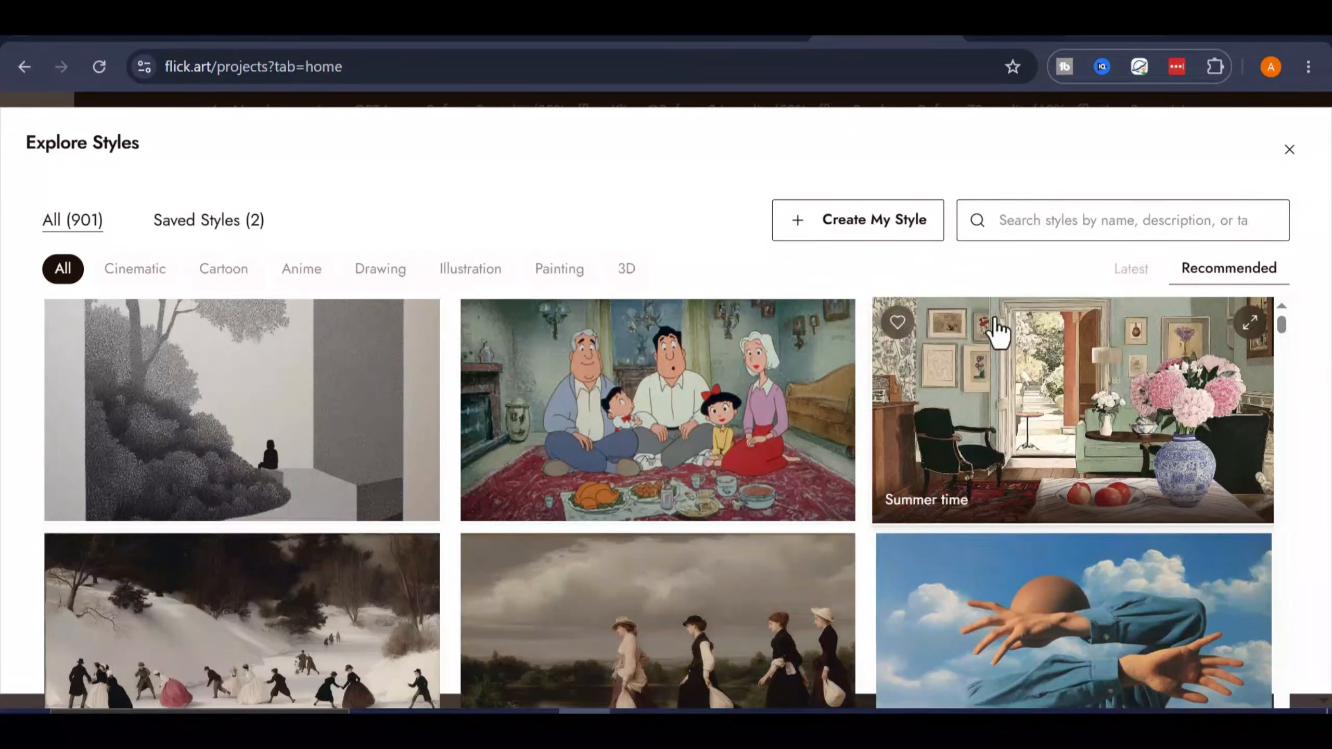
pyautogui.click(897, 322)
pyautogui.click(1046, 431)
# - Set the aspect ratio to 16:9 and submit the story prompt to the Flick agent
pyautogui.click(1065, 543)
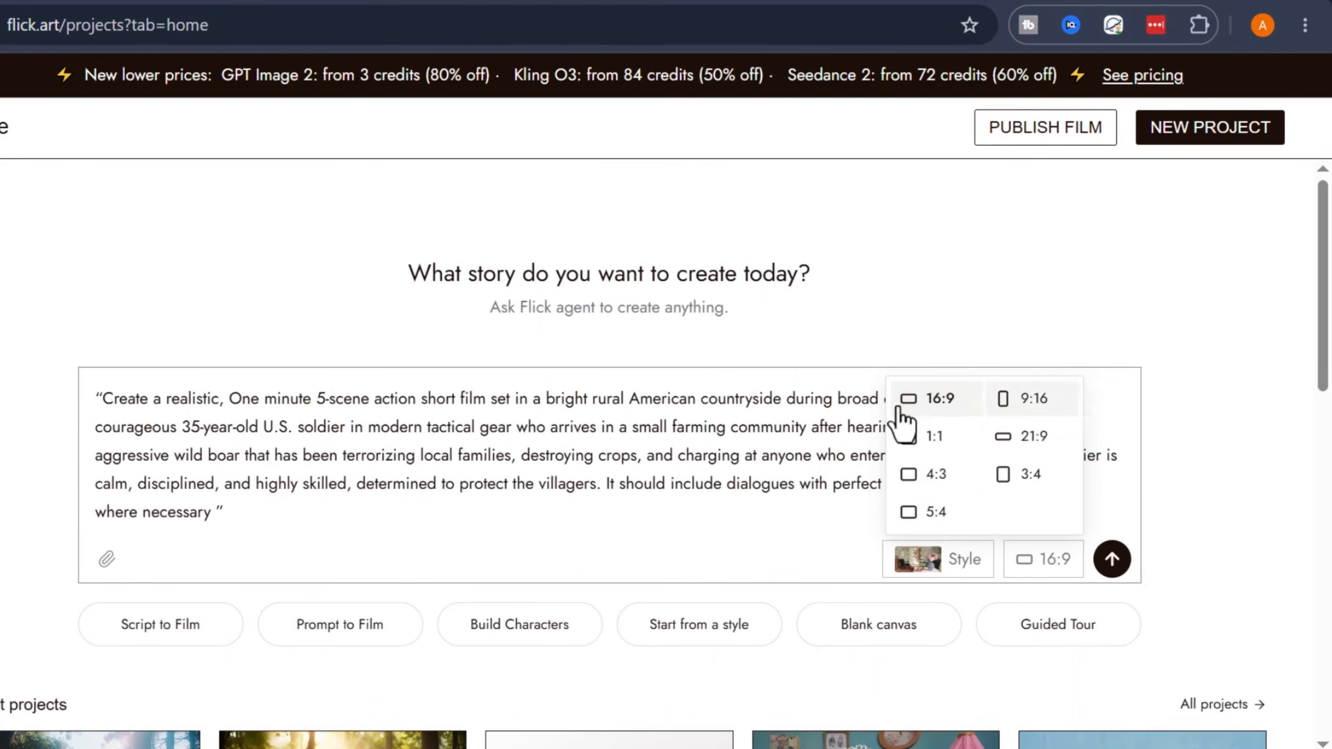
pyautogui.click(941, 399)
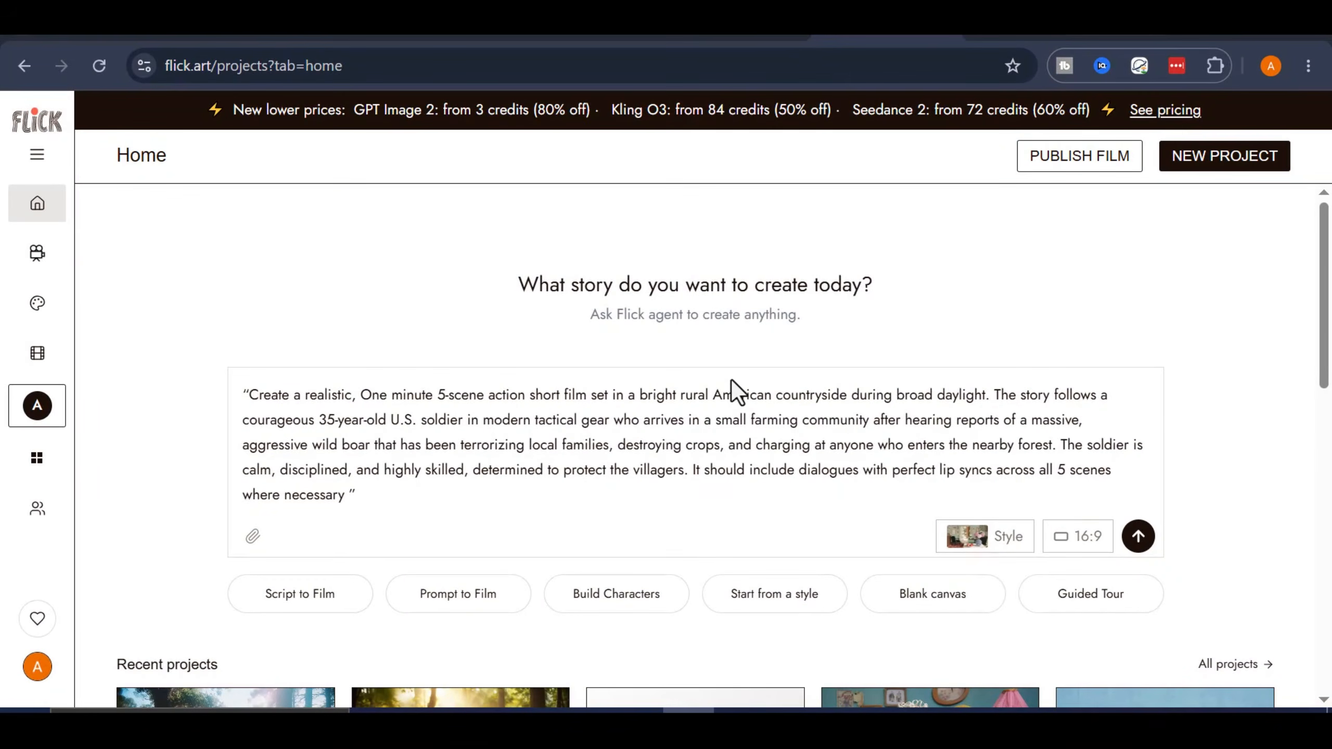
pyautogui.click(1136, 536)
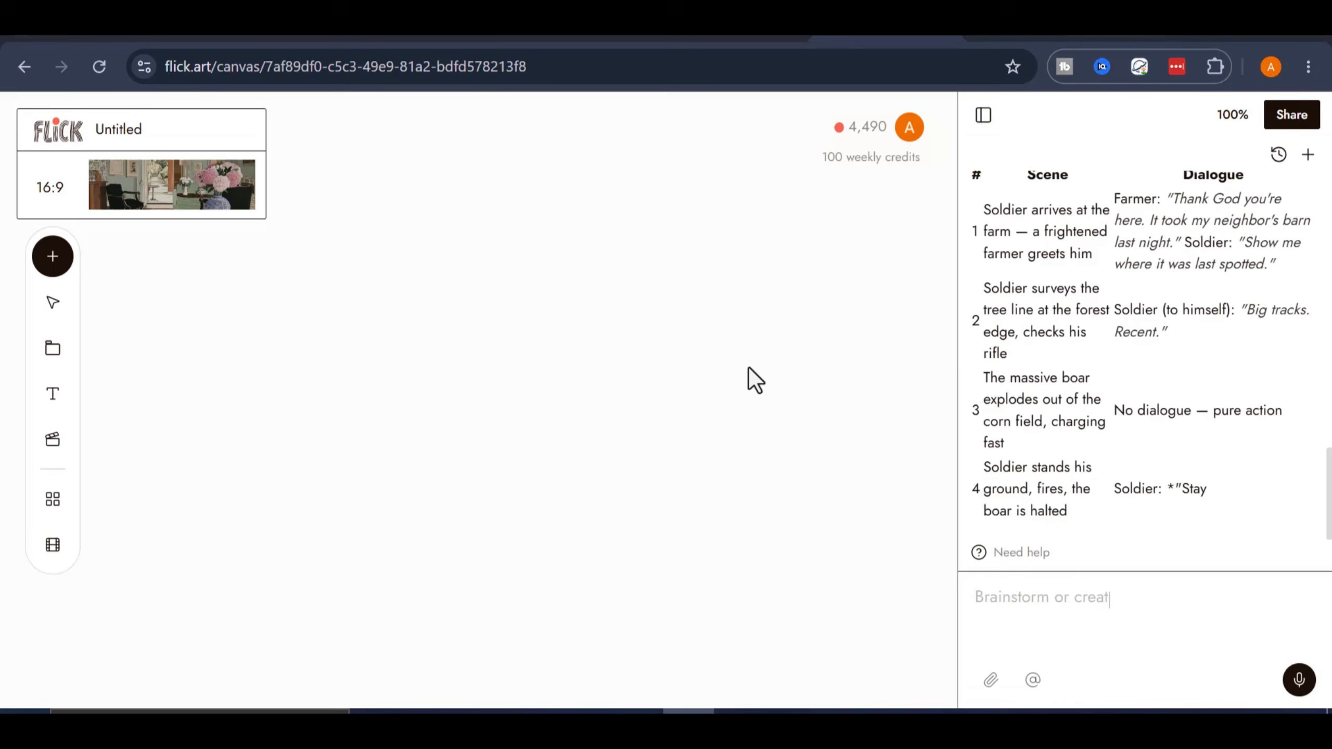
# - Look over the character and scene description notes the agent places on the canvas
pyautogui.scroll(15, 1159, 351)
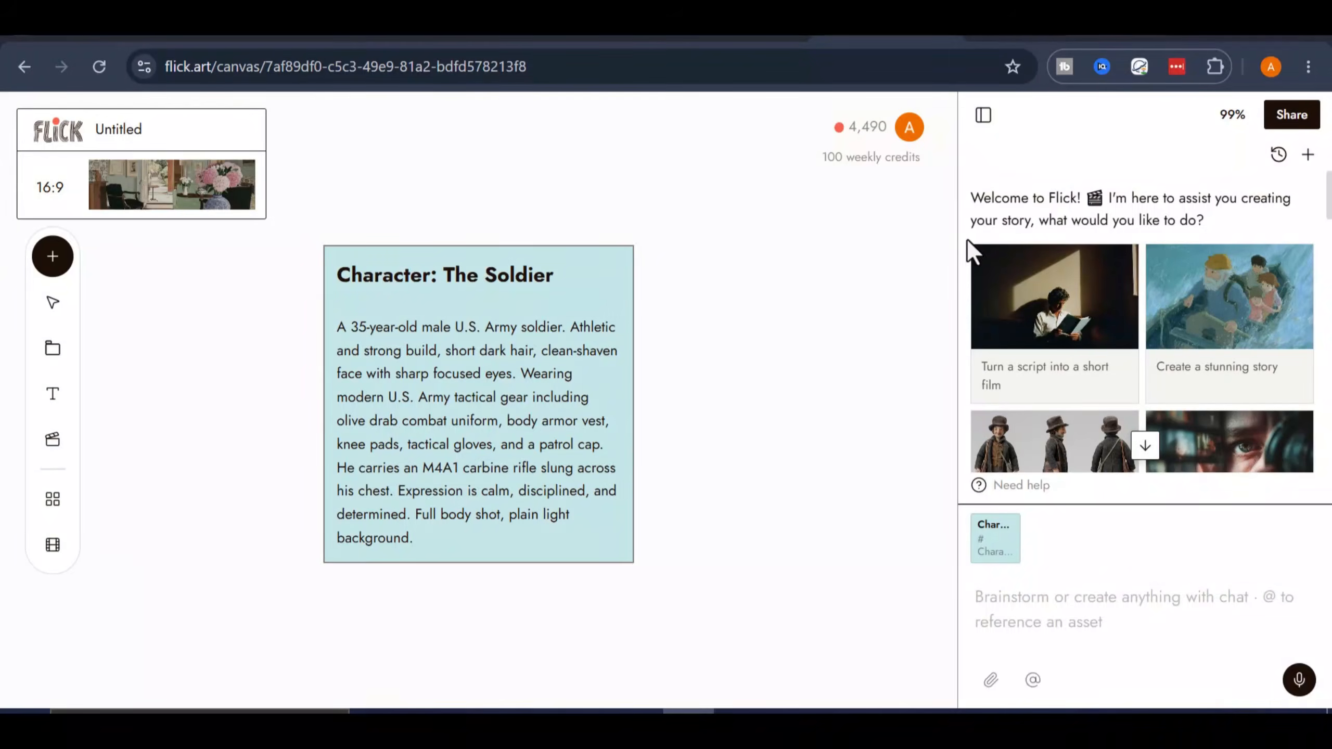
pyautogui.moveTo(327, 368)
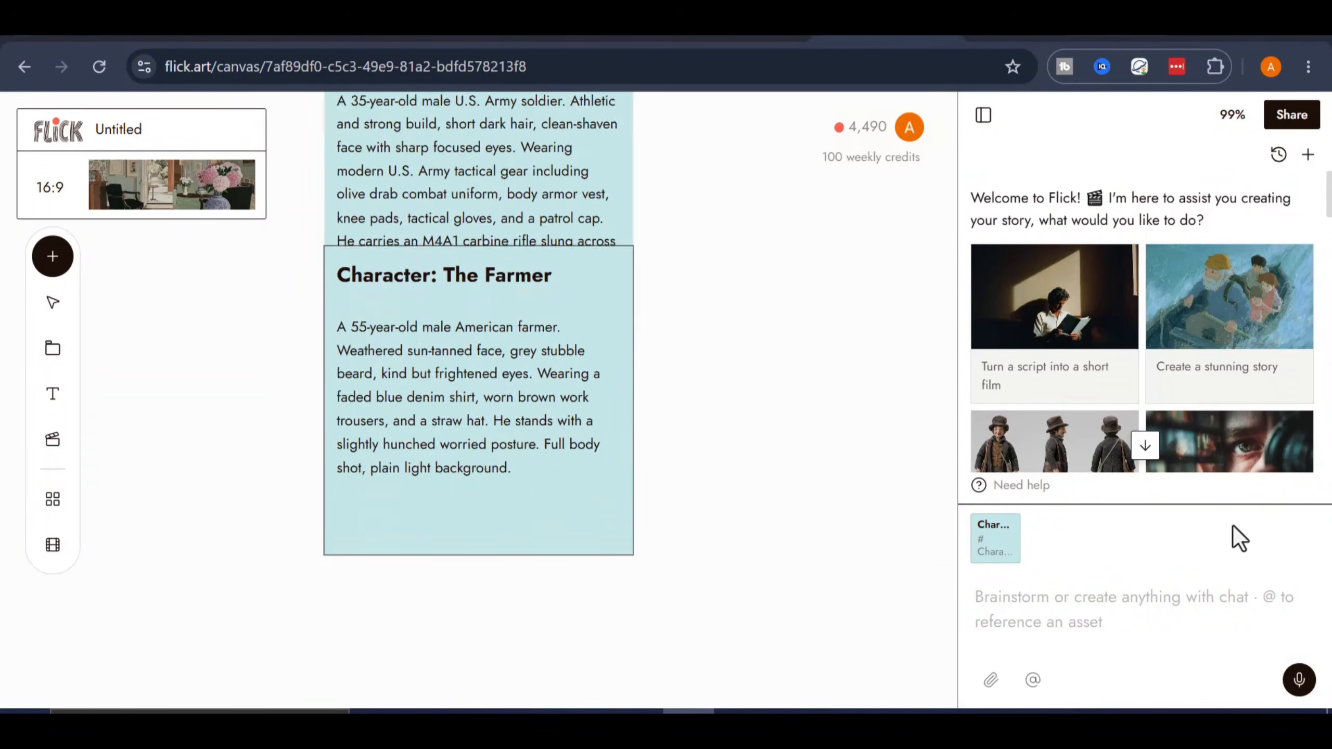
pyautogui.moveTo(390, 538)
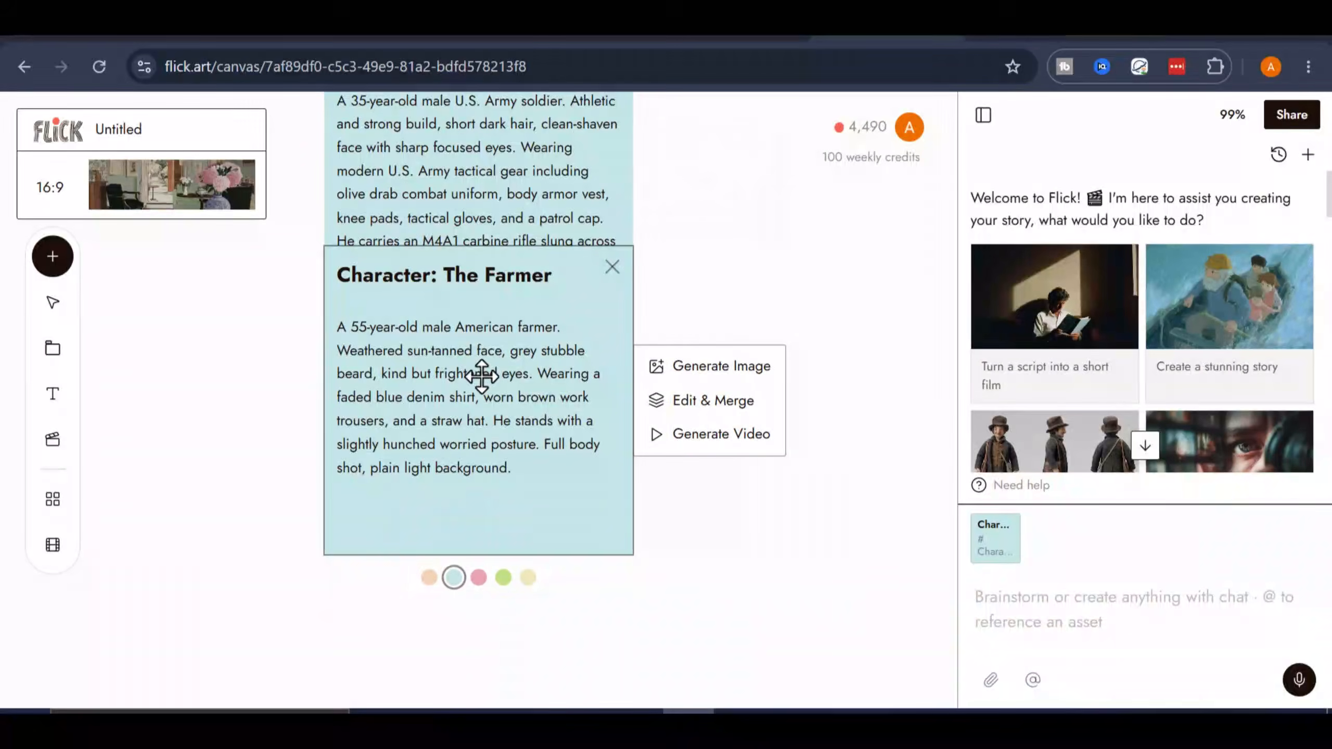
pyautogui.moveTo(357, 396)
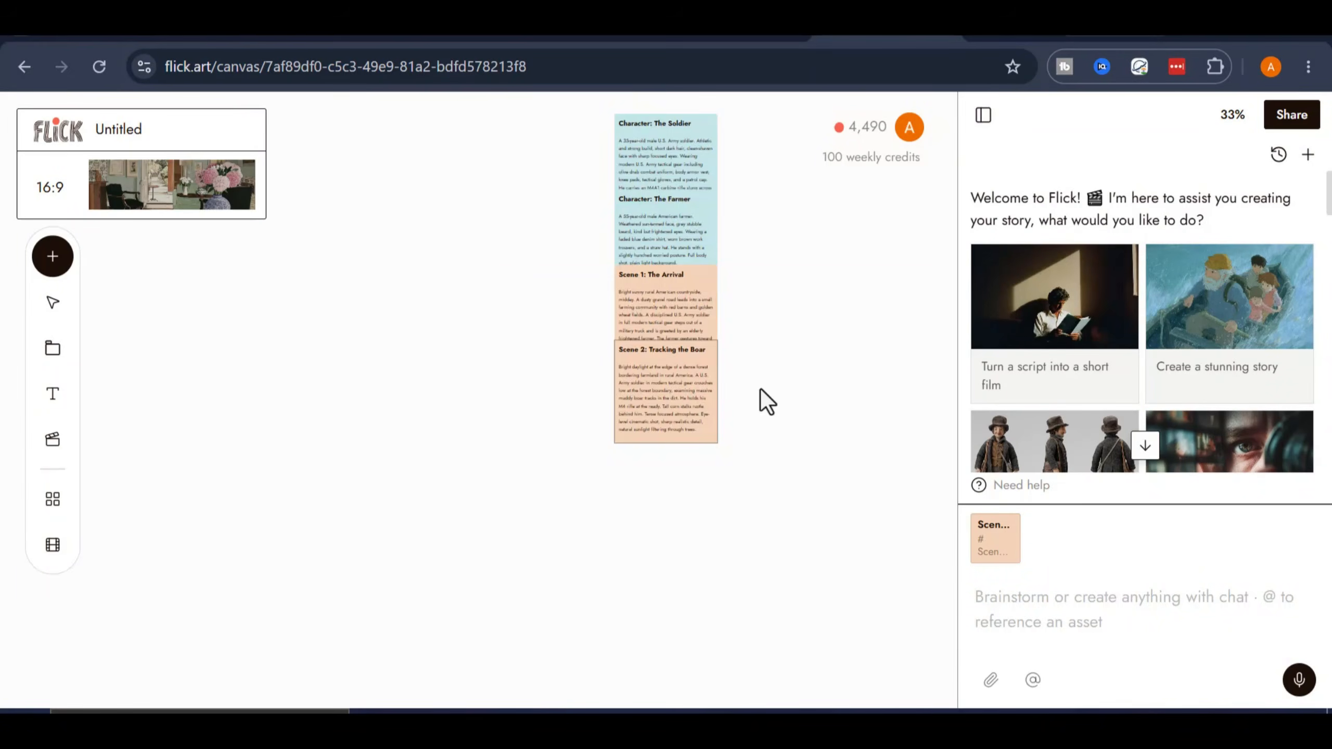
pyautogui.moveTo(759, 389); pyautogui.dragTo(373, 533)
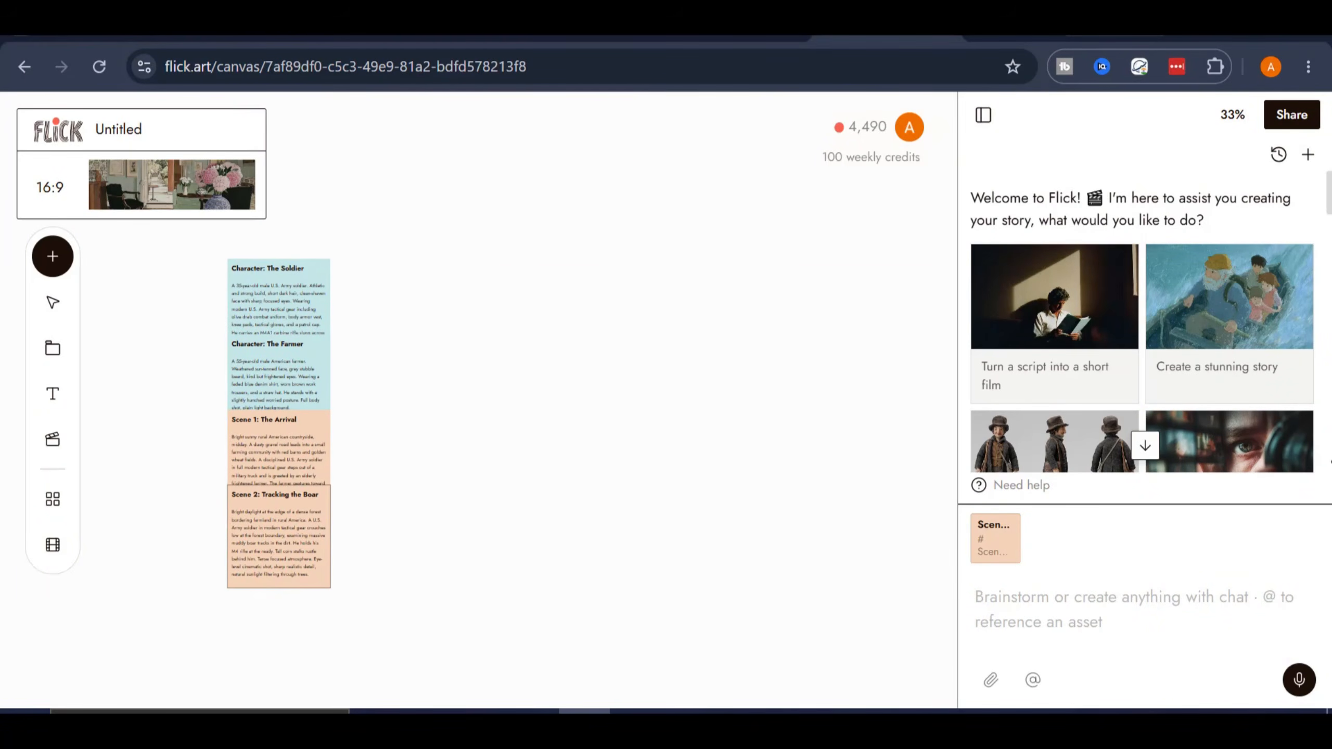
# - Read the agent's production plan in the chat, including scenes, dialogue, build steps and the roadmap needing approval
pyautogui.scroll(-5, 1306, 270)
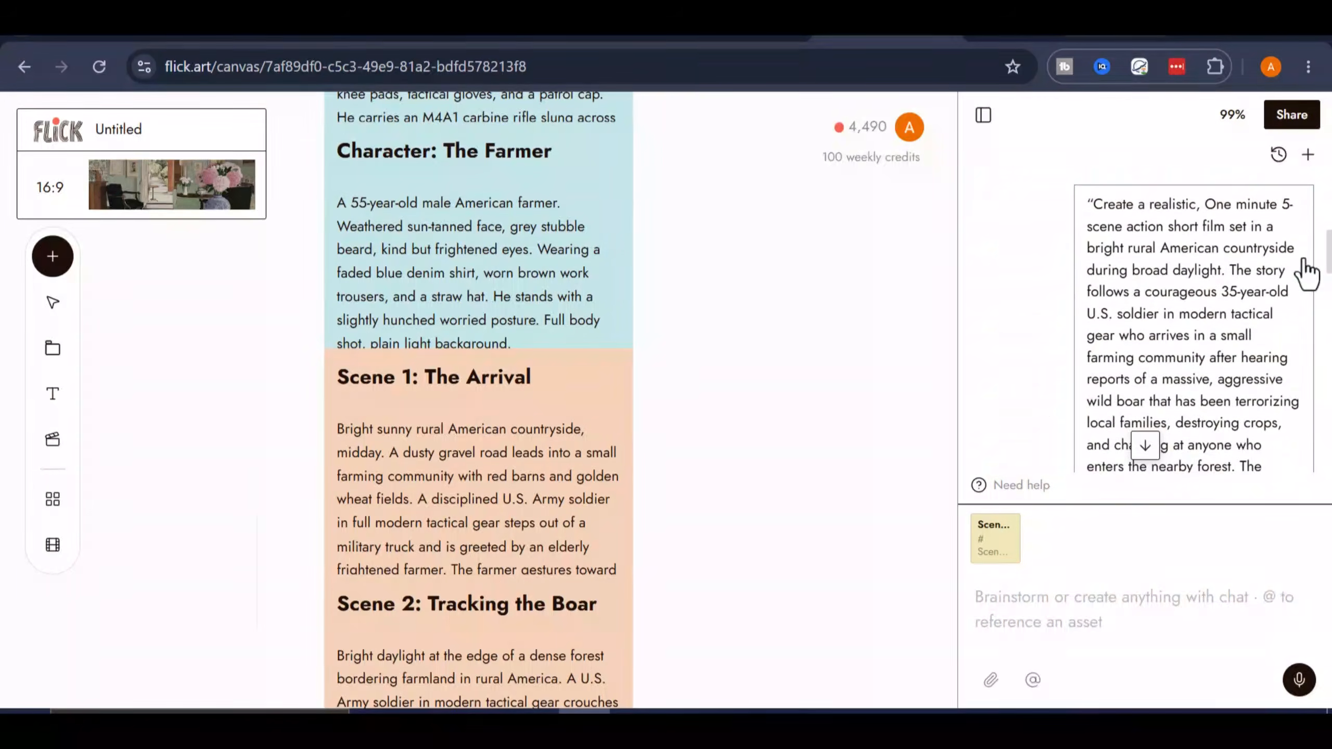
pyautogui.scroll(-5, 1209, 263)
pyautogui.scroll(-3, 1096, 274)
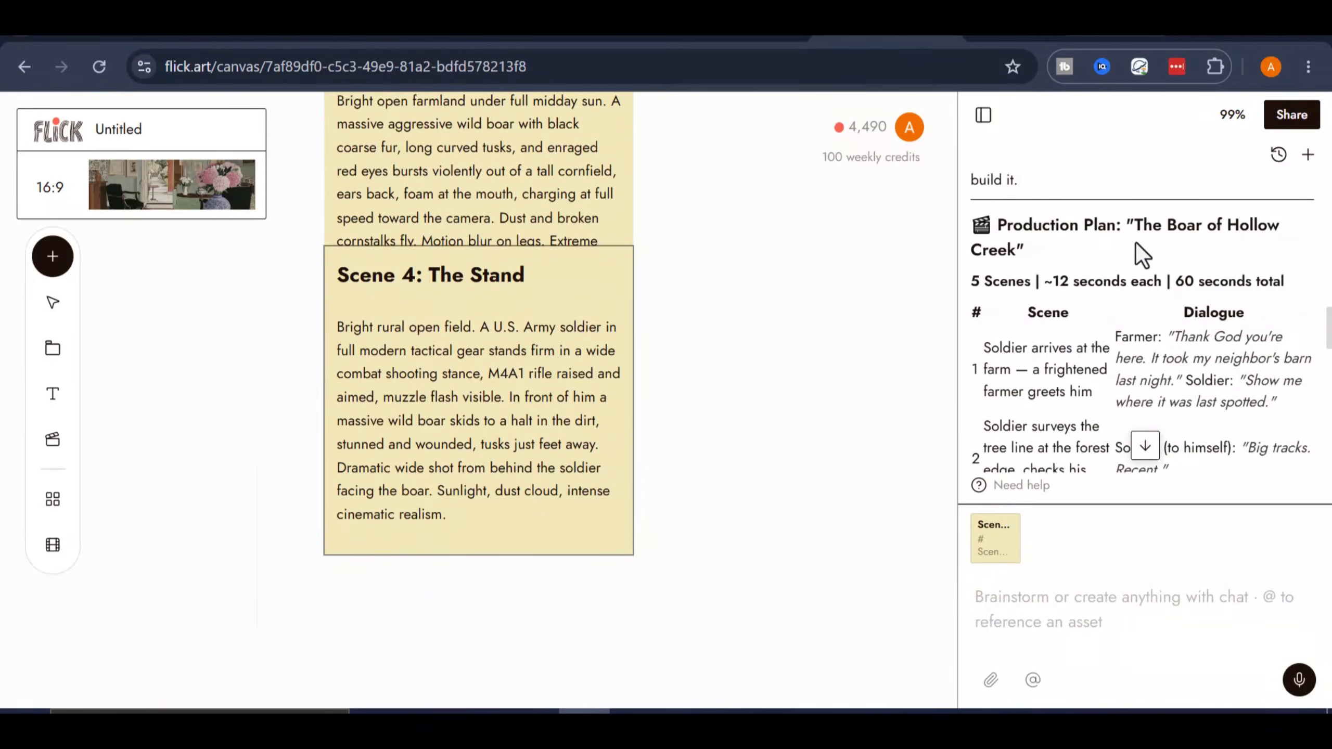
pyautogui.scroll(-3, 1148, 262)
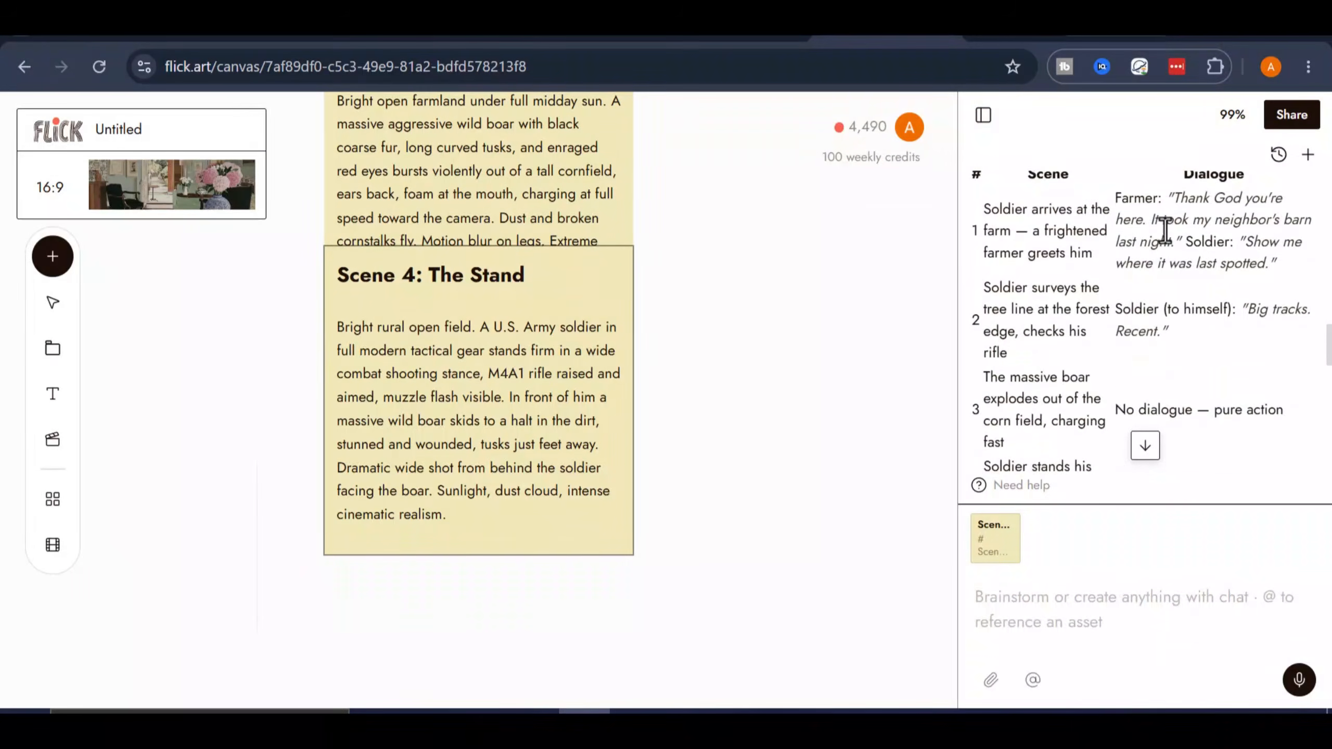
pyautogui.scroll(-8, 1186, 257)
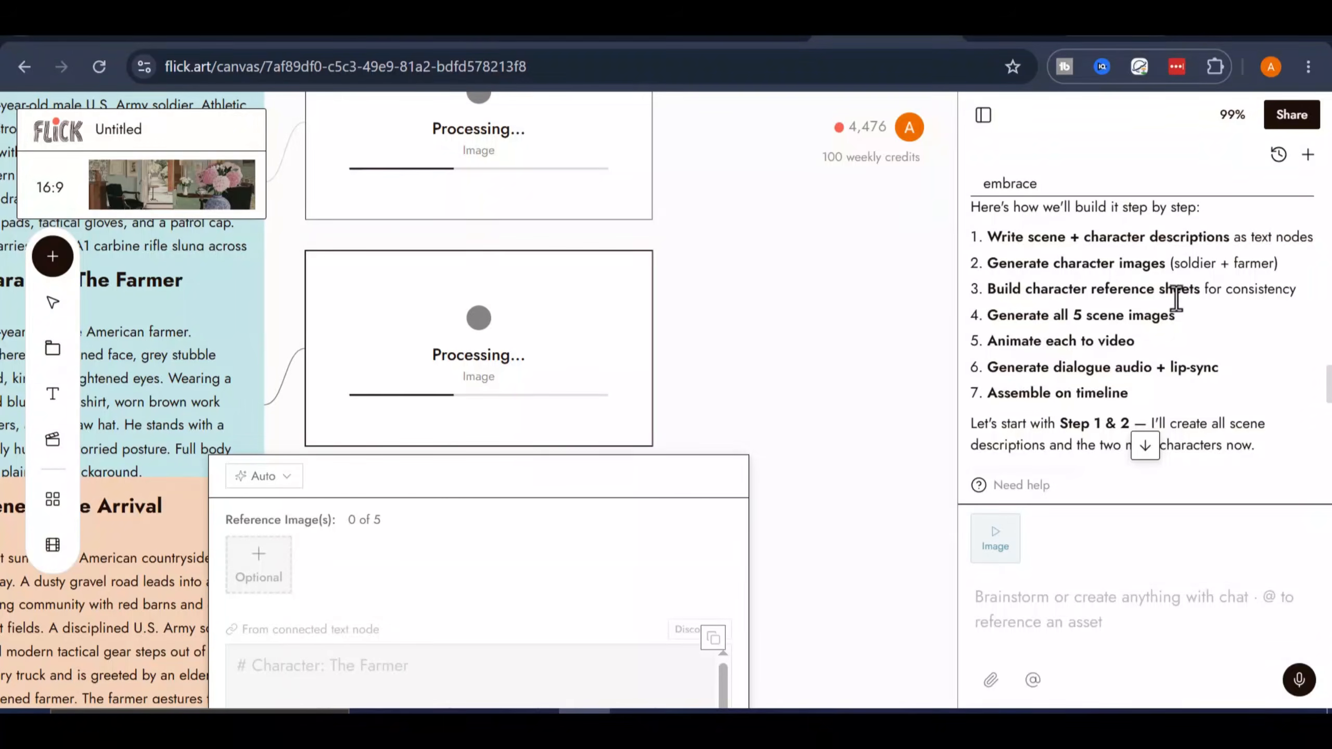
pyautogui.scroll(-3, 1073, 321)
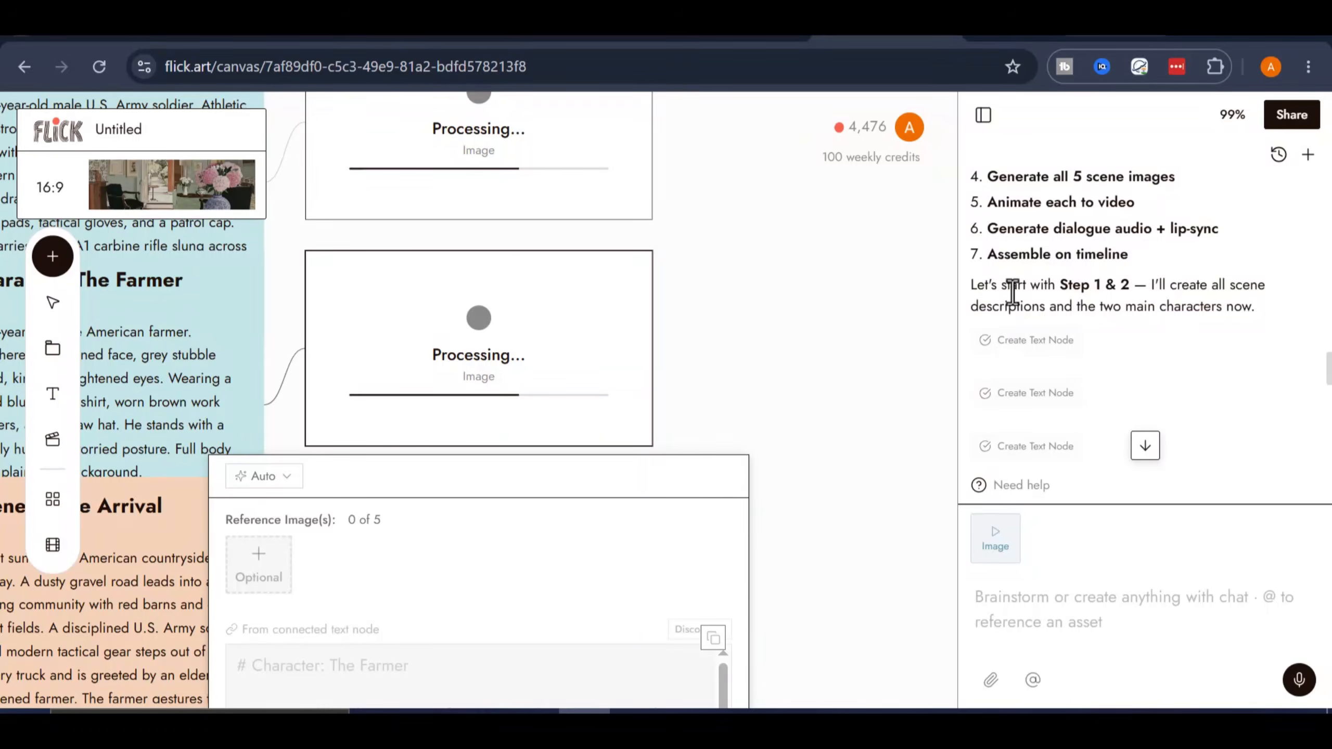
pyautogui.scroll(-3, 1090, 325)
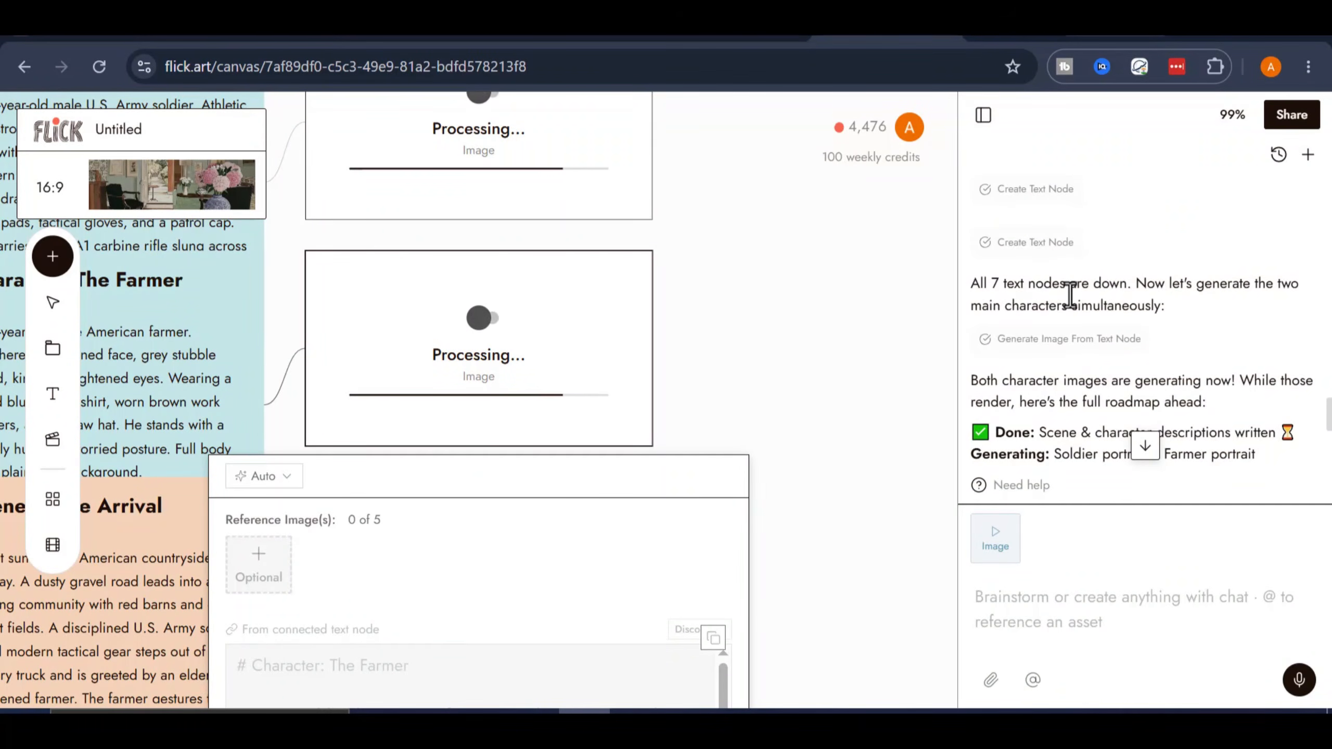
pyautogui.scroll(-3, 1080, 292)
pyautogui.scroll(-4, 1070, 265)
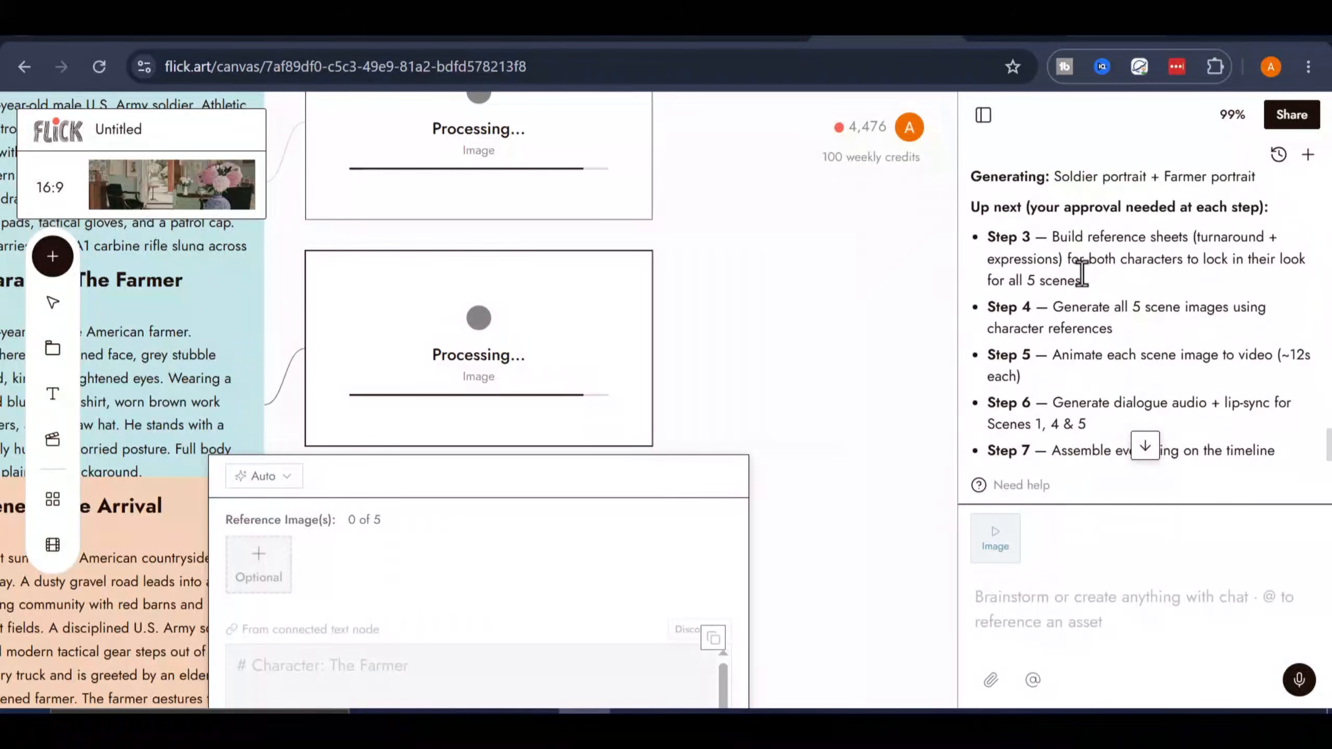
# - Review Step 3 of the agent's roadmap and send the chat instruction "start step 3" to build the character reference sheets
pyautogui.scroll(4, 1083, 278)
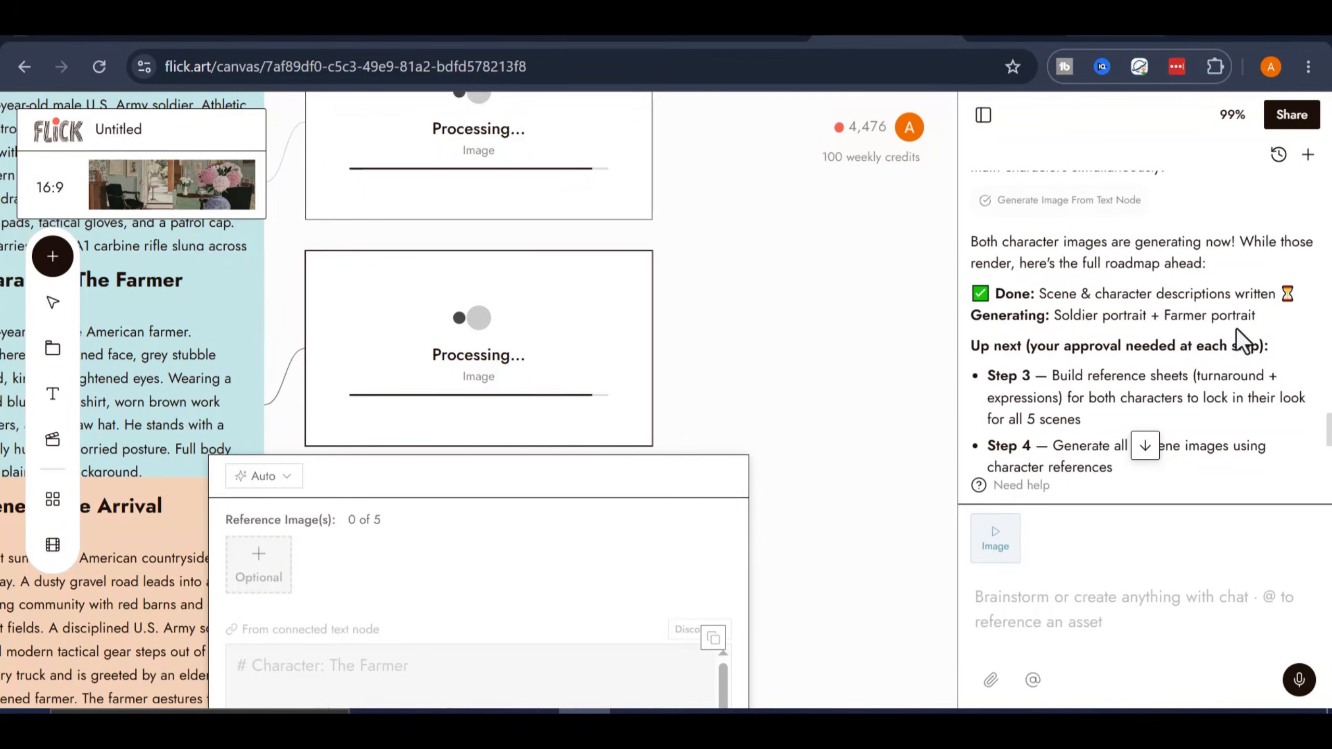
pyautogui.scroll(-3, 1141, 347)
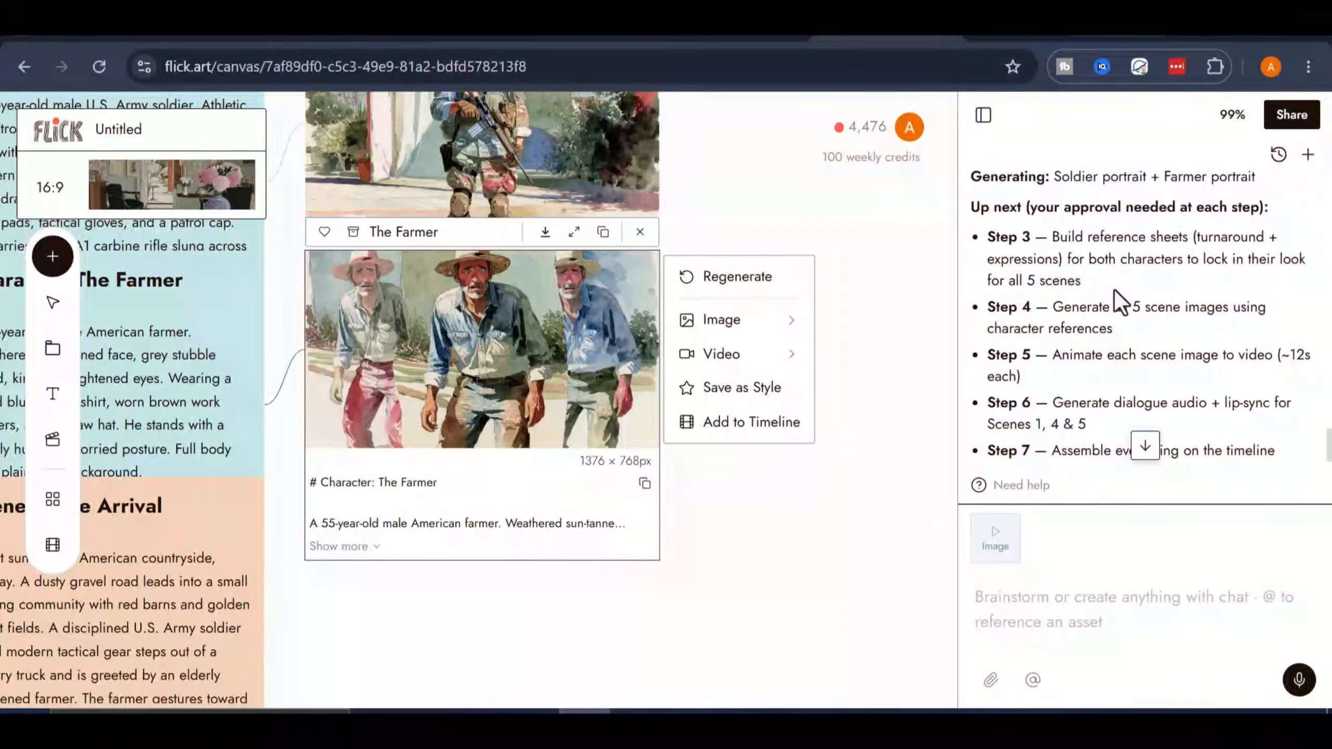
pyautogui.scroll(-3, 1212, 351)
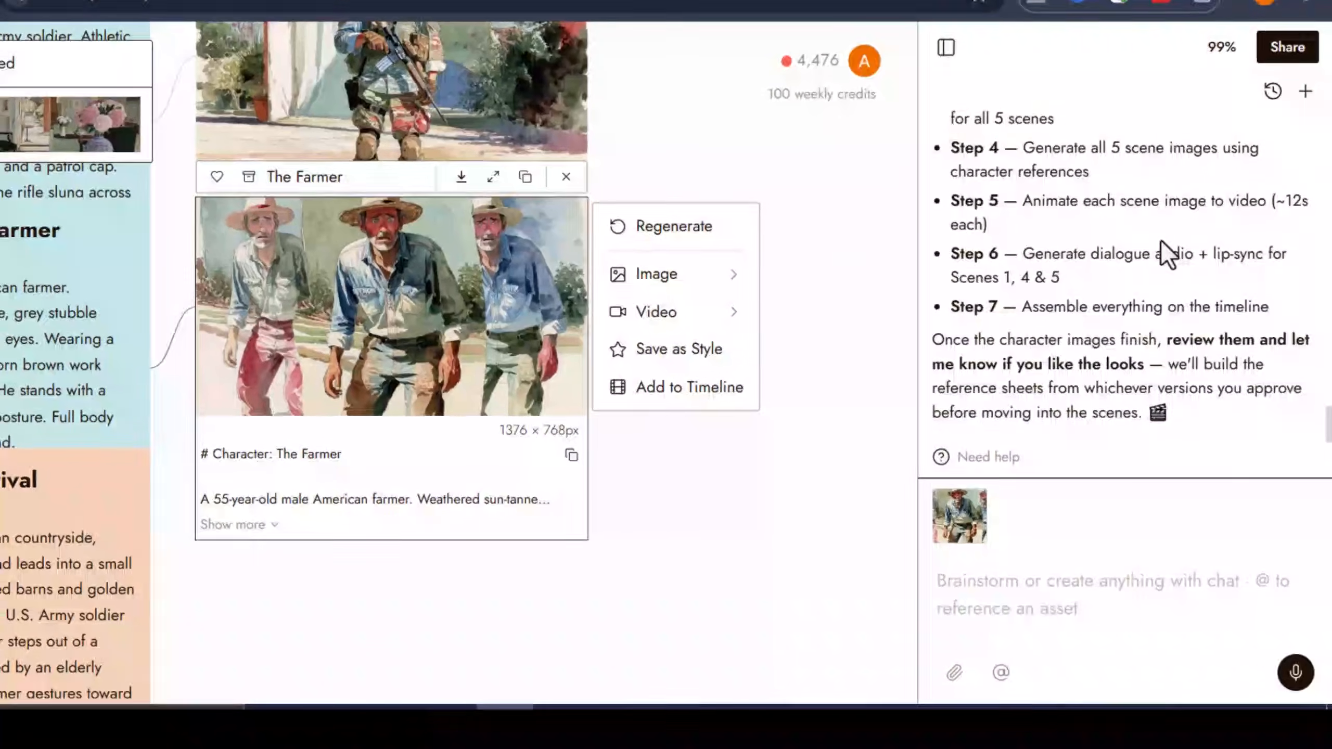
pyautogui.scroll(5, 1163, 247)
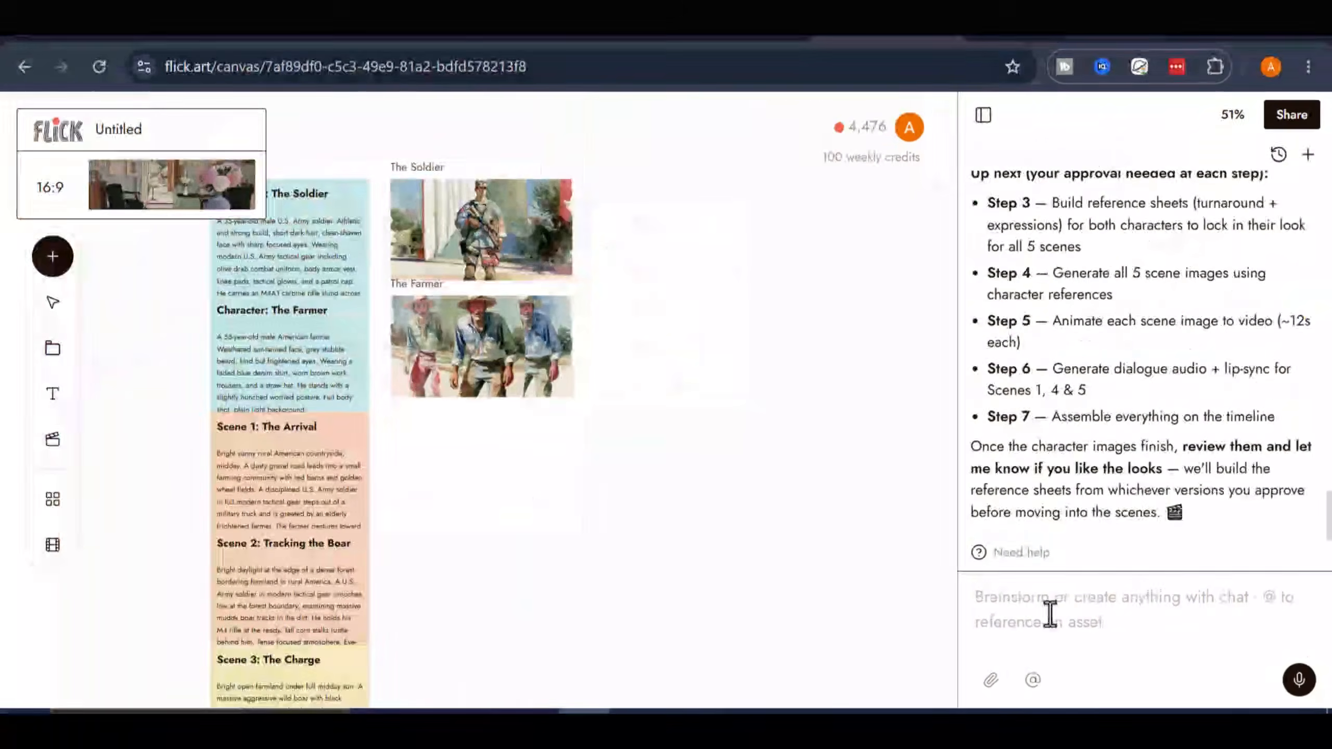
pyautogui.write('start step 3')
pyautogui.press('Return')
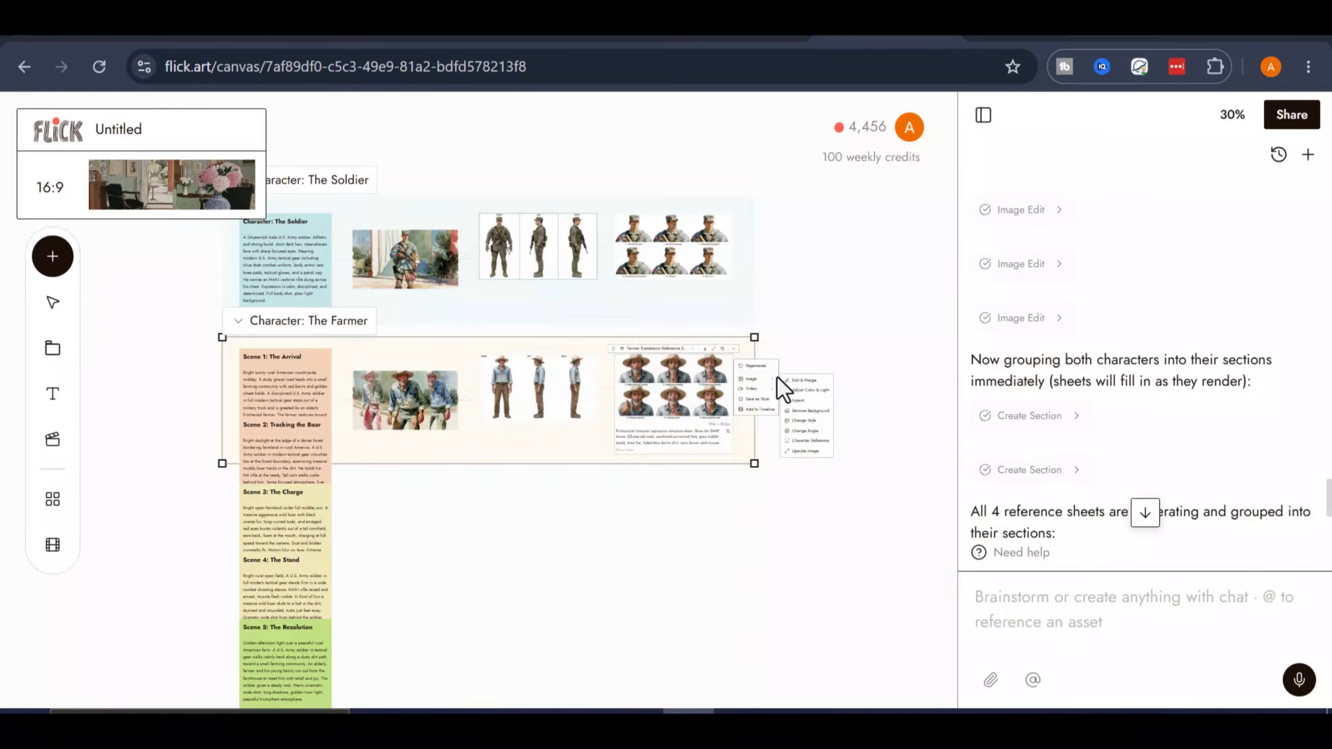
# - Examine the rendered turnaround and expression reference sheets for the soldier and farmer on the canvas
pyautogui.scroll(8, 545, 331)
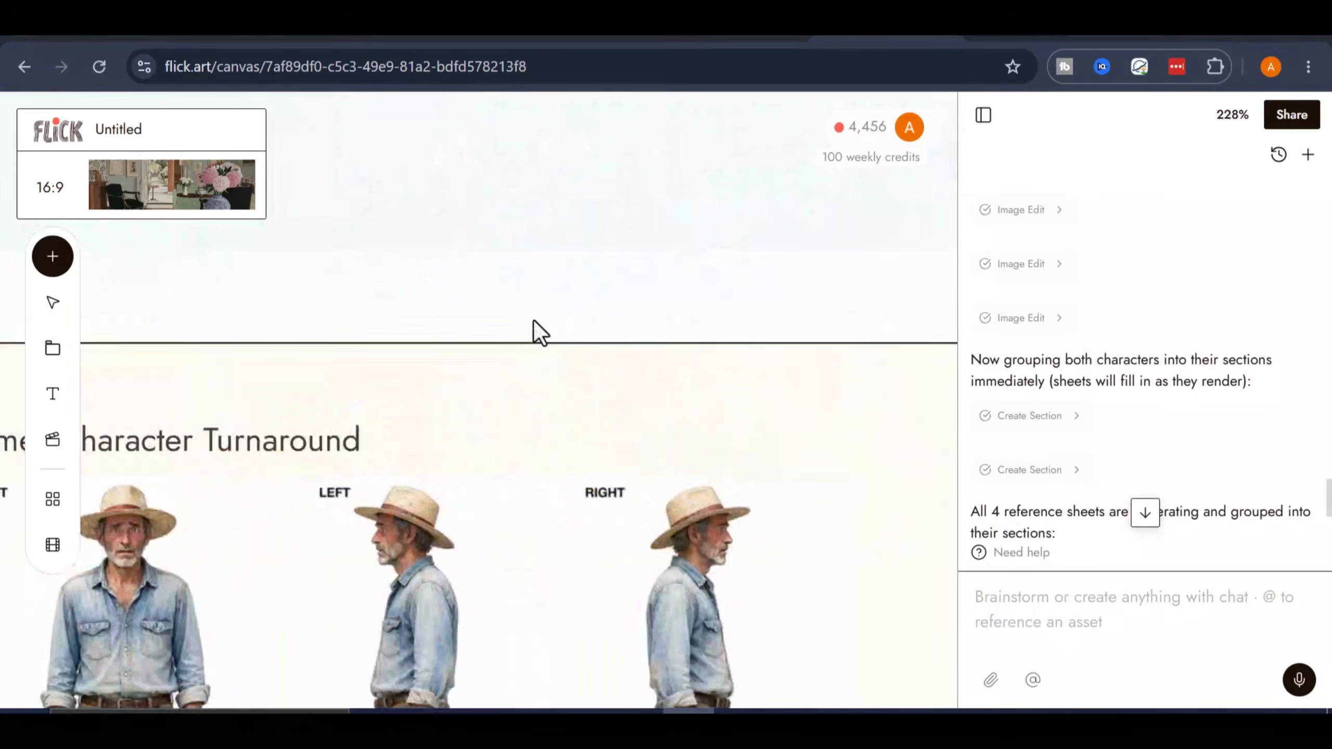
pyautogui.scroll(-5, 624, 324)
pyautogui.scroll(5, 688, 382)
pyautogui.scroll(4, 674, 393)
pyautogui.moveTo(788, 580); pyautogui.dragTo(740, 202)
pyautogui.moveTo(530, 292); pyautogui.dragTo(355, 326)
pyautogui.scroll(-8, 723, 476)
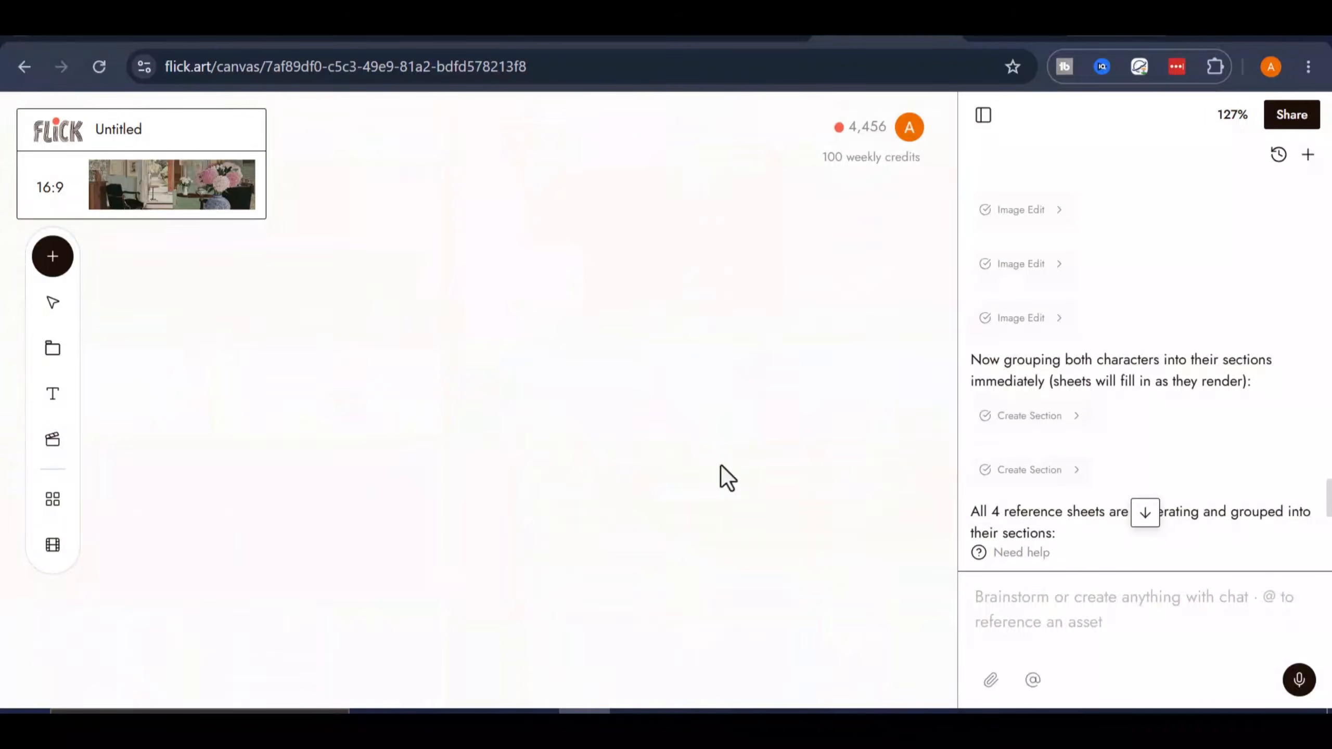
pyautogui.scroll(8, 723, 498)
pyautogui.scroll(-5, 724, 541)
pyautogui.scroll(-5, 723, 541)
pyautogui.scroll(-4, 1101, 420)
# - Inspect the Farmer Expression Reference Sheet up close along with its image editing options
pyautogui.click(1008, 608)
pyautogui.write('m')
pyautogui.press('BackSpace')
pyautogui.click(717, 317)
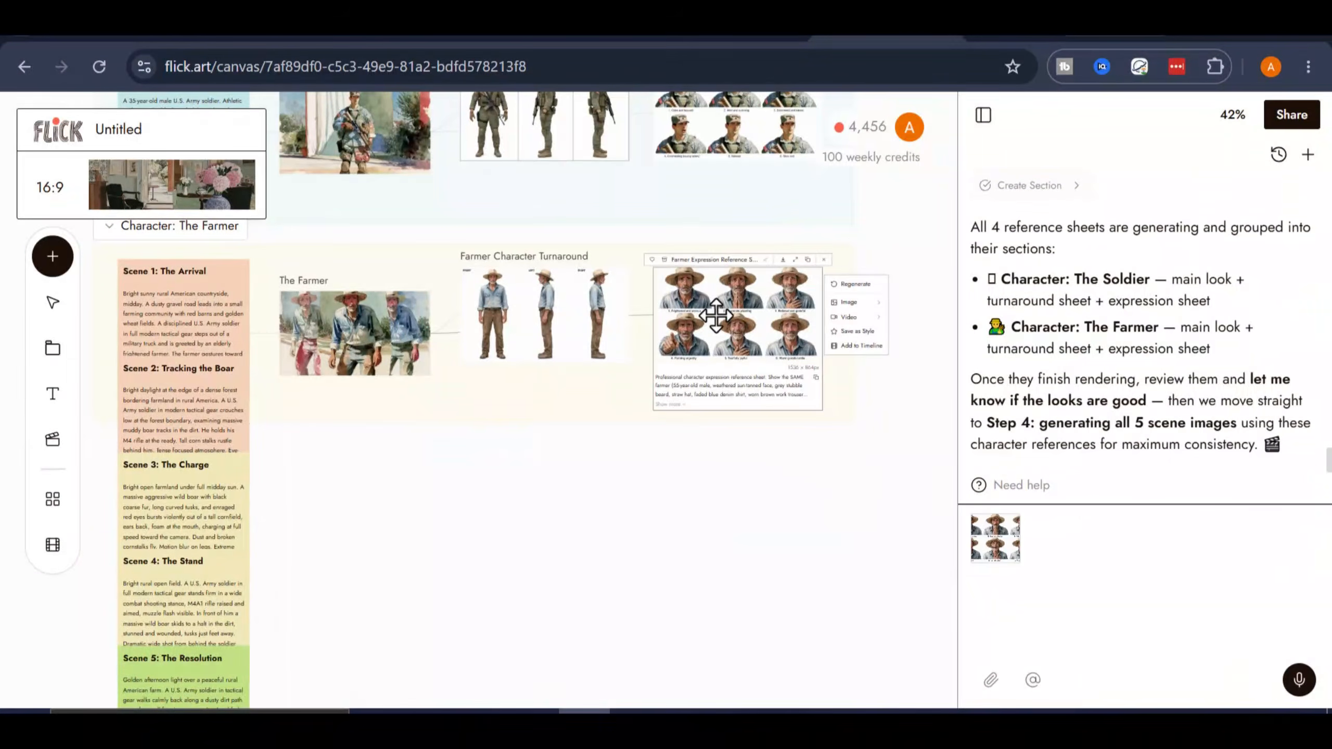
pyautogui.scroll(5, 718, 317)
pyautogui.moveTo(717, 318); pyautogui.dragTo(425, 403)
pyautogui.click(315, 659)
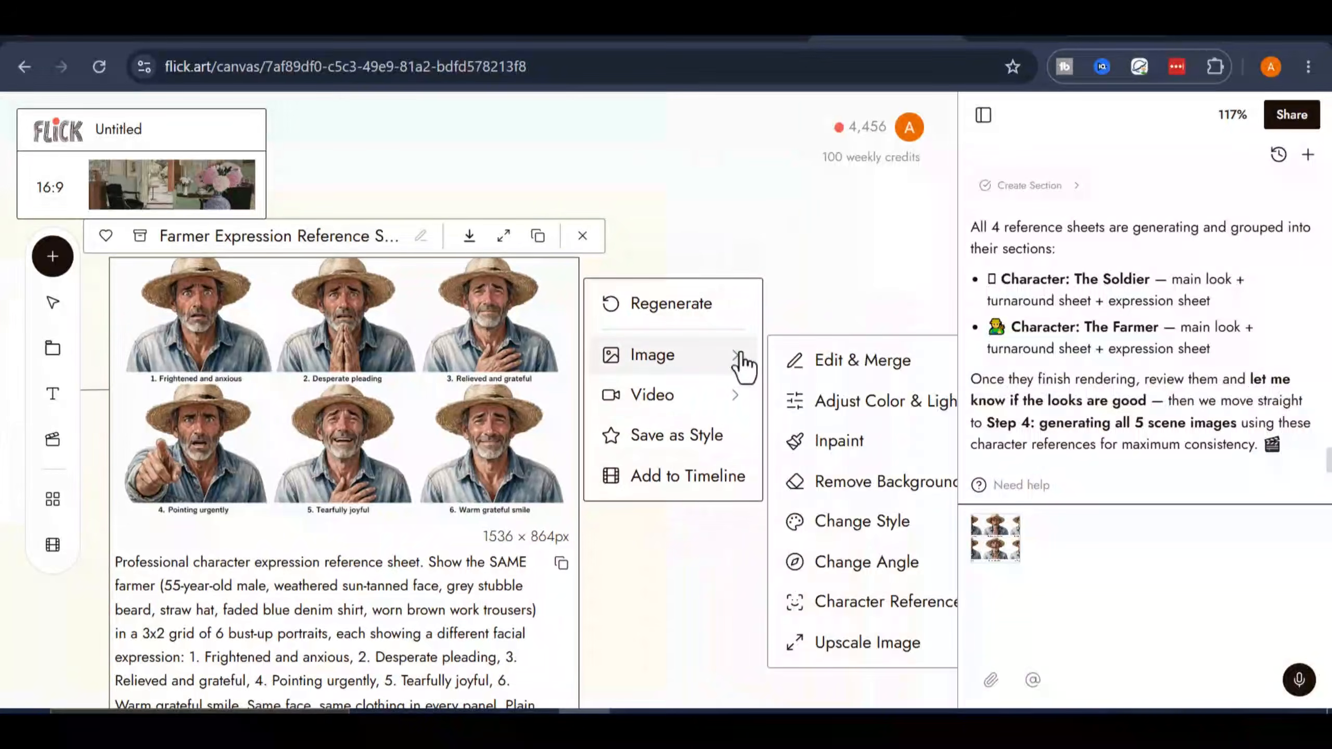
# - Send the agent the chat instruction "move to the next step" to generate all 5 scene images
pyautogui.click(711, 586)
pyautogui.write('move to the next step')
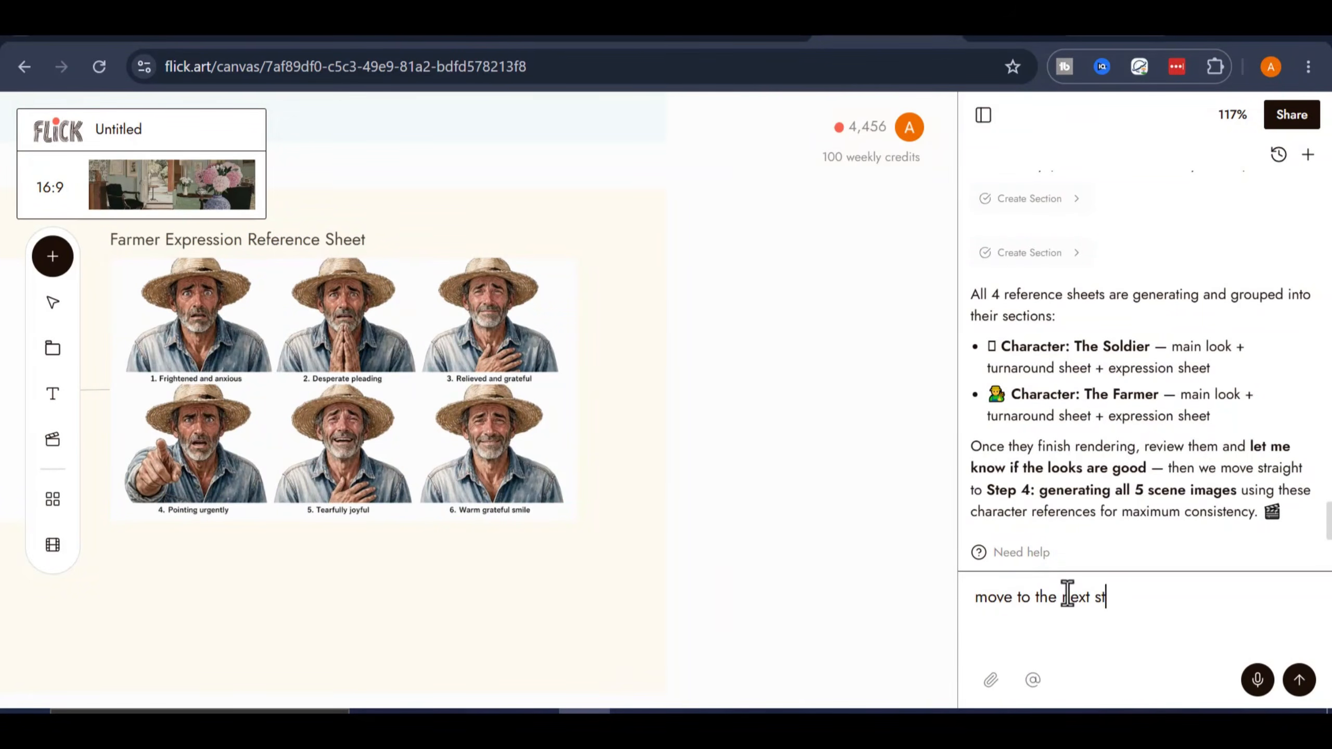
pyautogui.press('Return')
# - Move the Scene 5, Scene 2 and Scene 1 images off the character sections into the empty canvas area beyond the reference sheets
pyautogui.scroll(-10, 544, 428)
pyautogui.moveTo(673, 444); pyautogui.dragTo(659, 405)
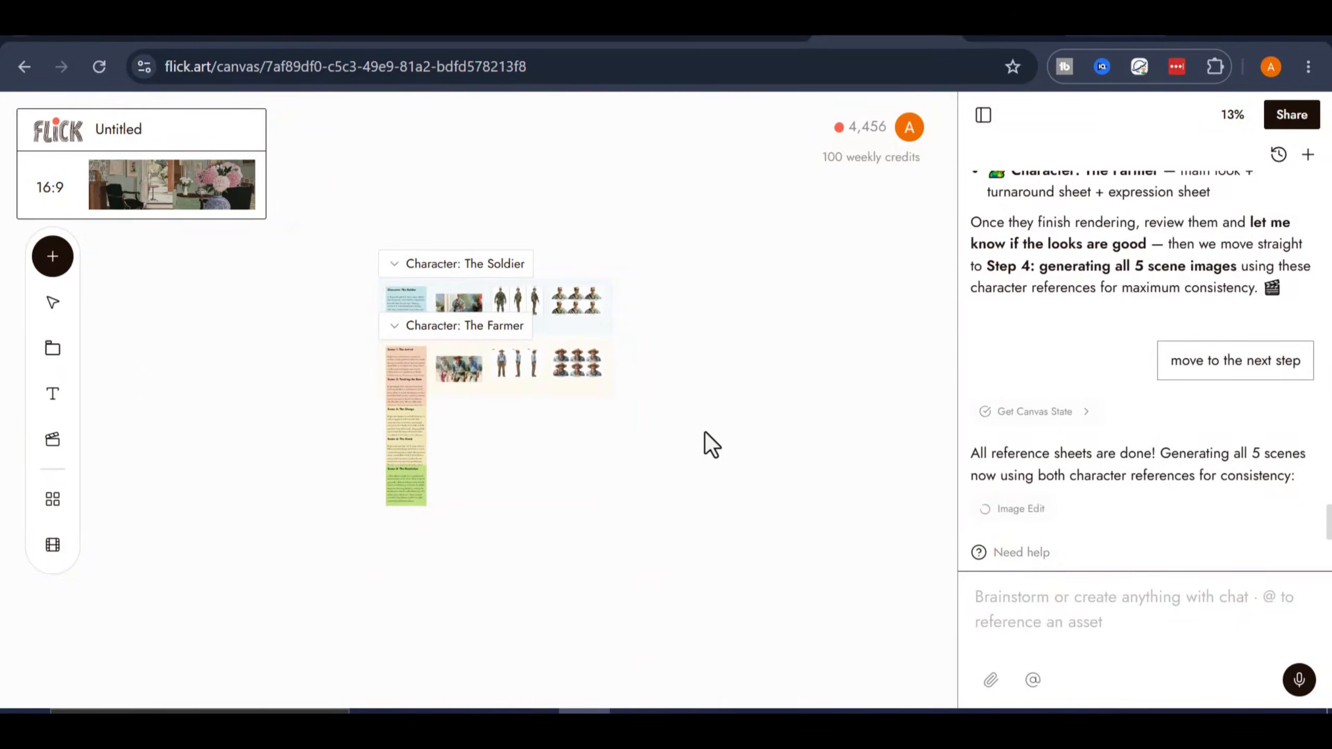
pyautogui.scroll(-5, 817, 331)
pyautogui.moveTo(442, 315); pyautogui.dragTo(186, 334)
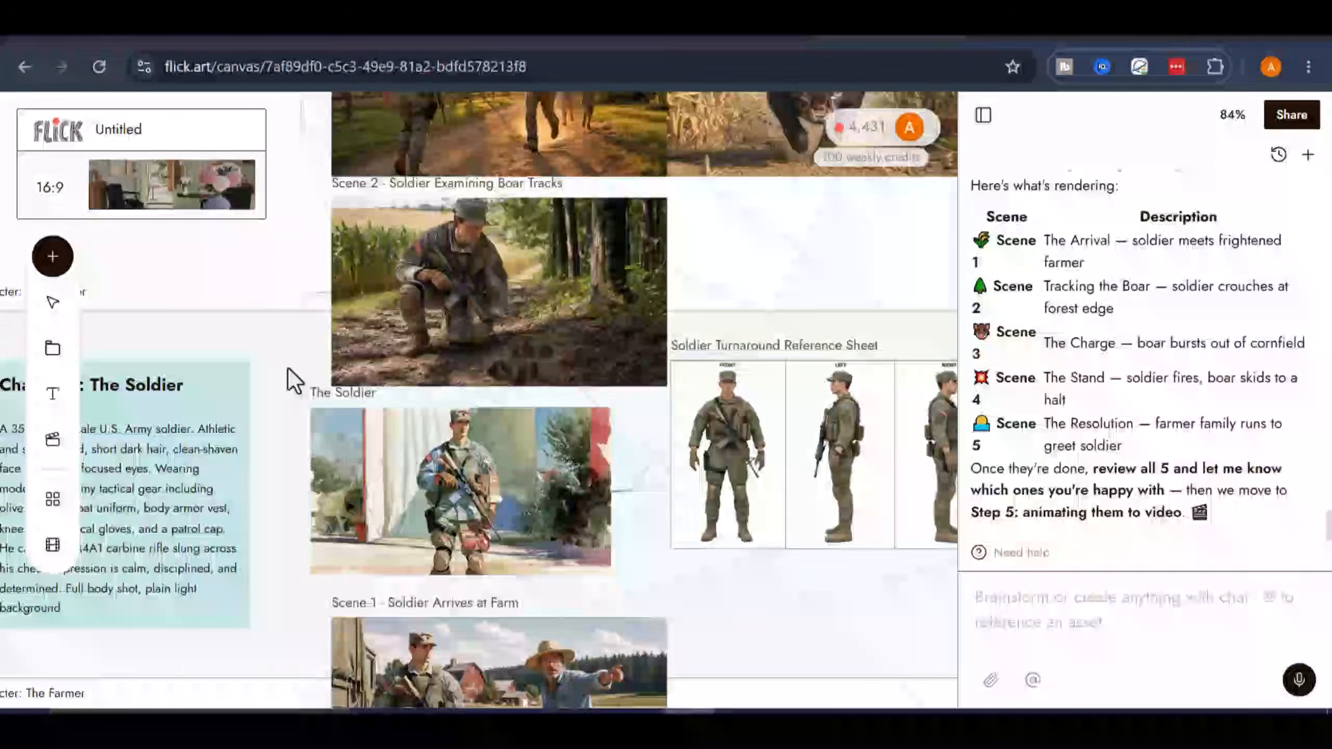
pyautogui.scroll(-5, 291, 380)
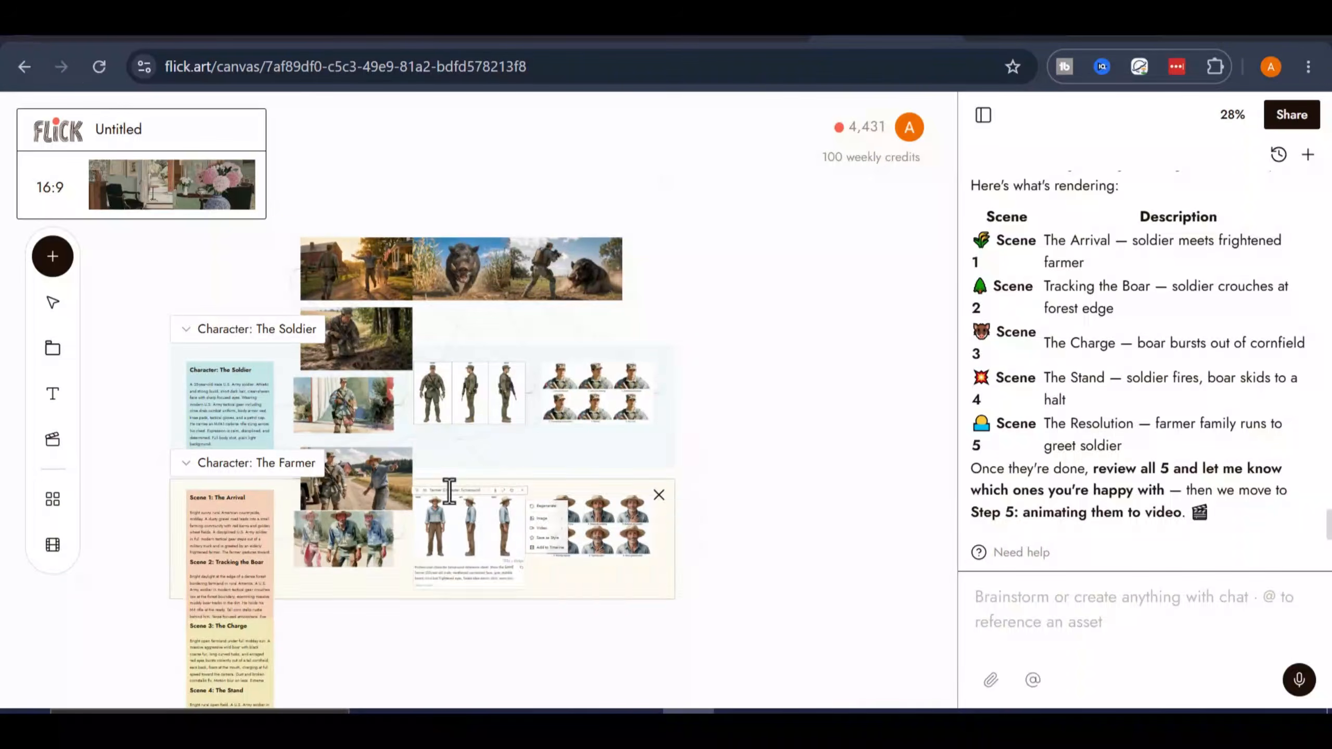
pyautogui.click(202, 356)
pyautogui.click(278, 270)
pyautogui.moveTo(279, 273); pyautogui.dragTo(810, 335)
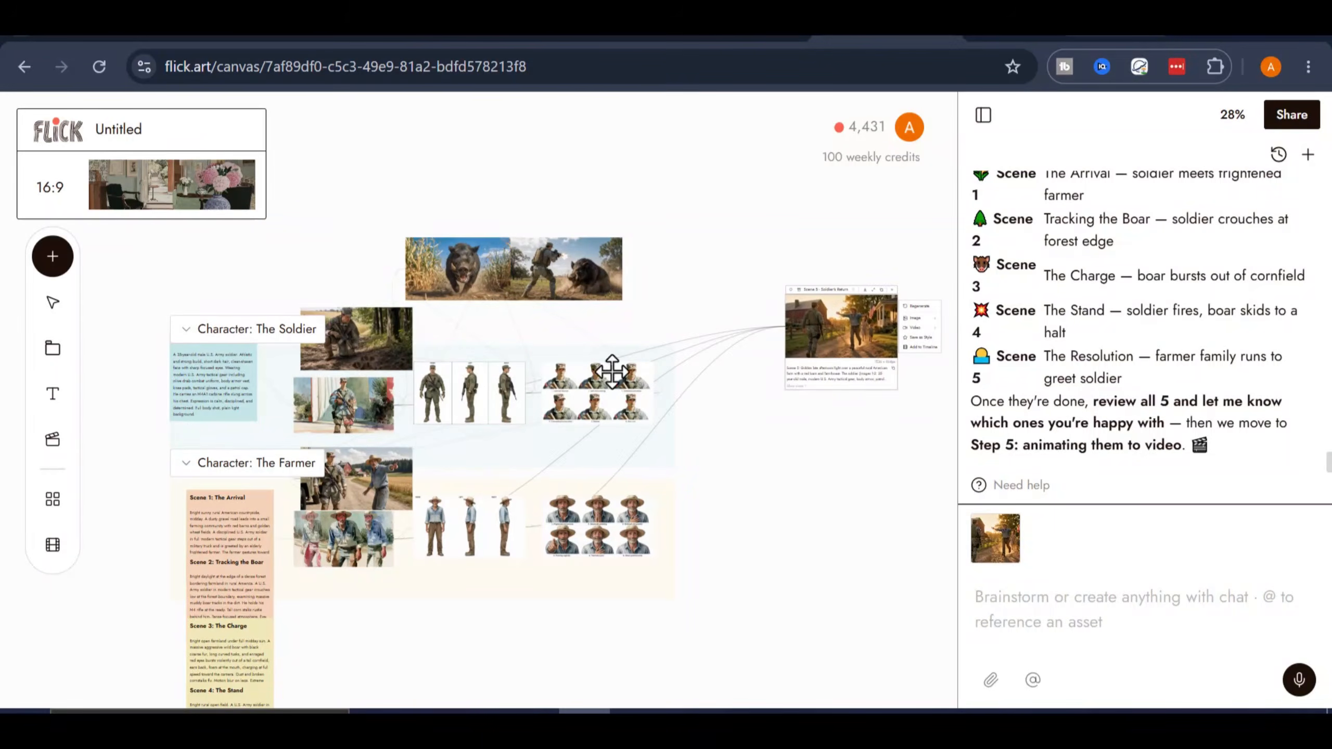
pyautogui.moveTo(369, 344); pyautogui.dragTo(852, 478)
pyautogui.moveTo(370, 481); pyautogui.dragTo(846, 578)
pyautogui.moveTo(356, 540); pyautogui.dragTo(863, 675)
# - Move the Scene 3 and Scene 4 images over to the other scene images and space them into one column
pyautogui.scroll(4, 517, 557)
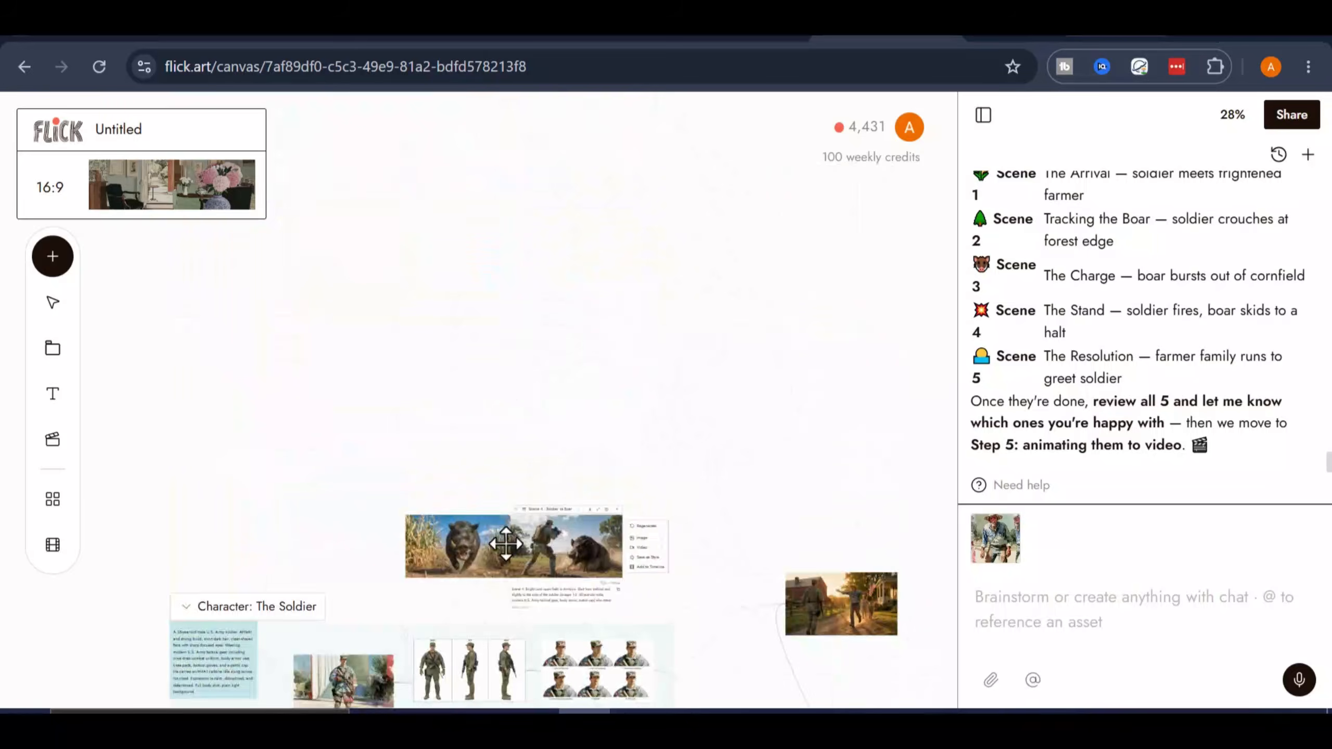
pyautogui.scroll(-4, 514, 546)
pyautogui.moveTo(448, 285); pyautogui.dragTo(717, 270)
pyautogui.scroll(5, 721, 466)
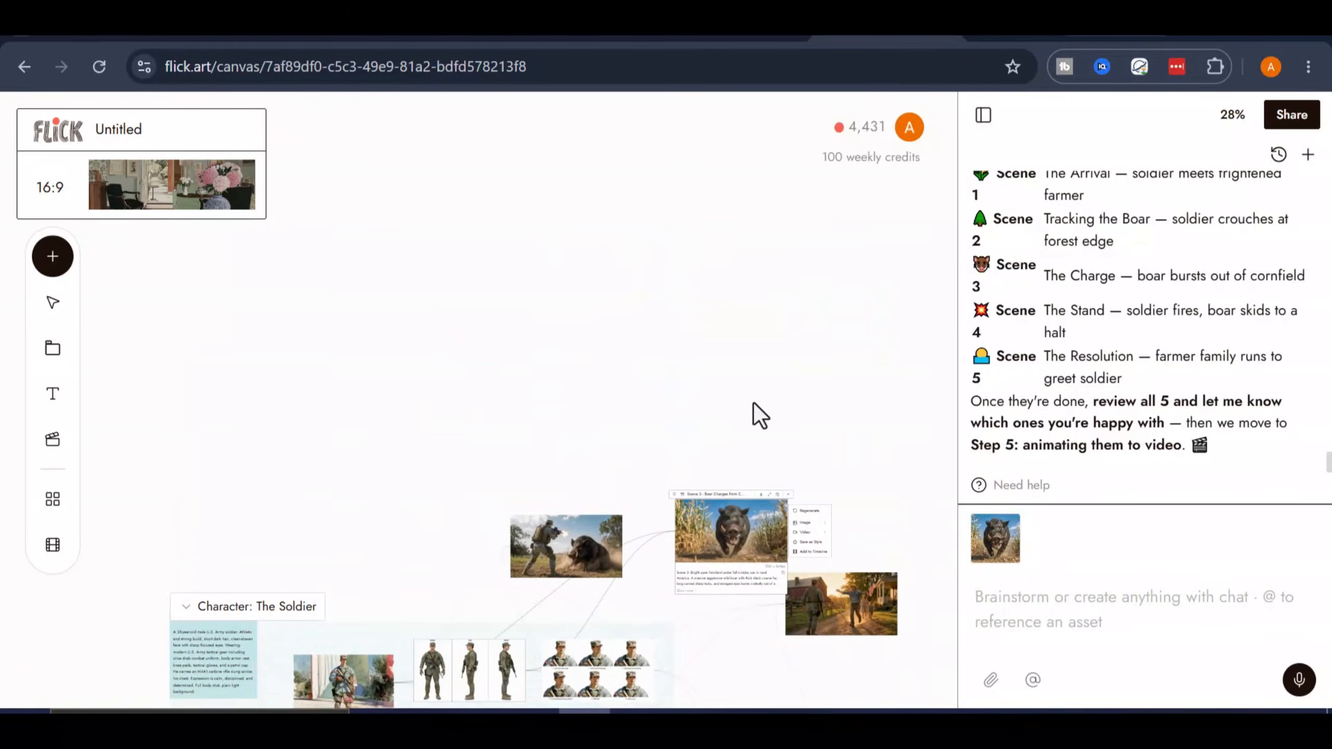
pyautogui.hscroll(5, 755, 413)
pyautogui.scroll(-2, 755, 413)
pyautogui.moveTo(422, 440); pyautogui.dragTo(536, 396)
pyautogui.moveTo(257, 449); pyautogui.dragTo(542, 300)
pyautogui.scroll(-3, 778, 421)
pyautogui.hscroll(-2, 778, 421)
pyautogui.scroll(3, 786, 434)
pyautogui.moveTo(777, 315); pyautogui.dragTo(644, 219)
# - Review the generated scene images up close, checking each scene against its description
pyautogui.scroll(3, 1161, 301)
pyautogui.scroll(-3, 1156, 286)
pyautogui.moveTo(472, 431)
pyautogui.scroll(3, 462, 446)
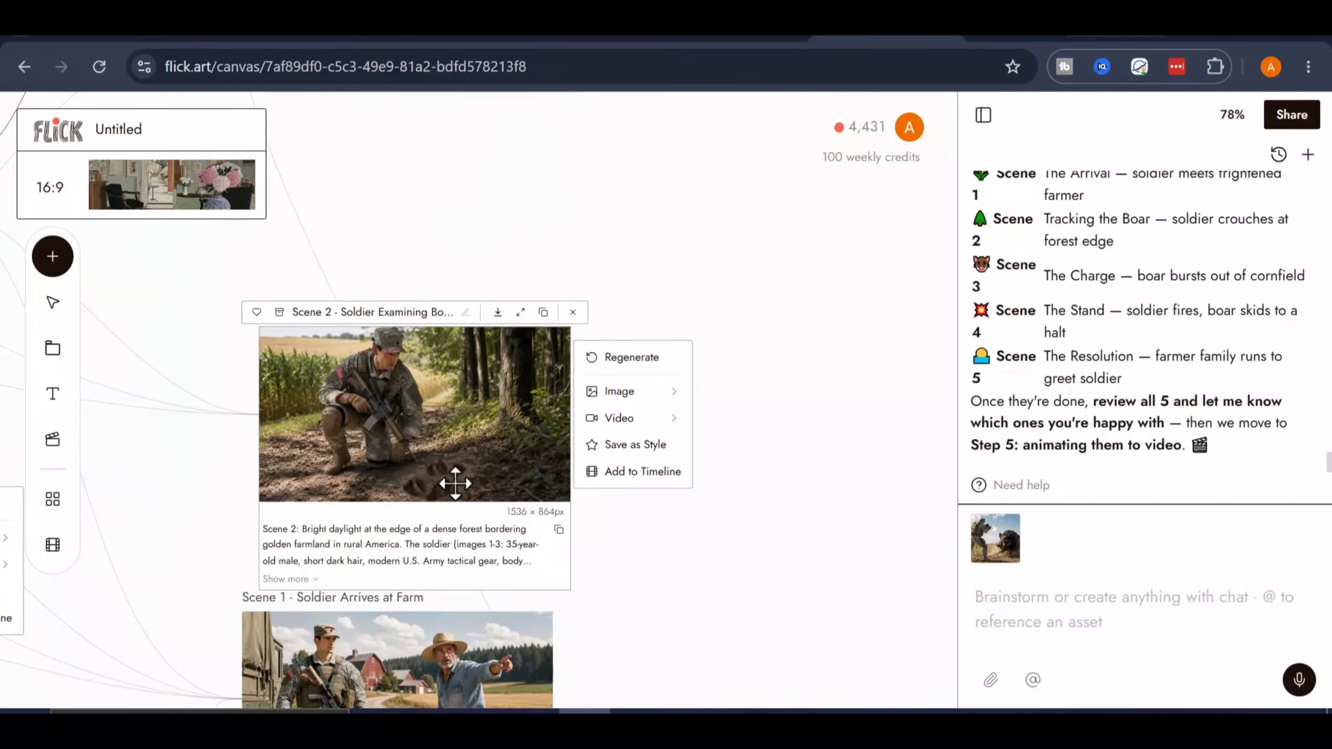
pyautogui.scroll(-5, 660, 517)
pyautogui.scroll(4, 734, 499)
pyautogui.rightClick(807, 488)
pyautogui.click(806, 478)
pyautogui.scroll(6, 781, 446)
pyautogui.rightClick(779, 367)
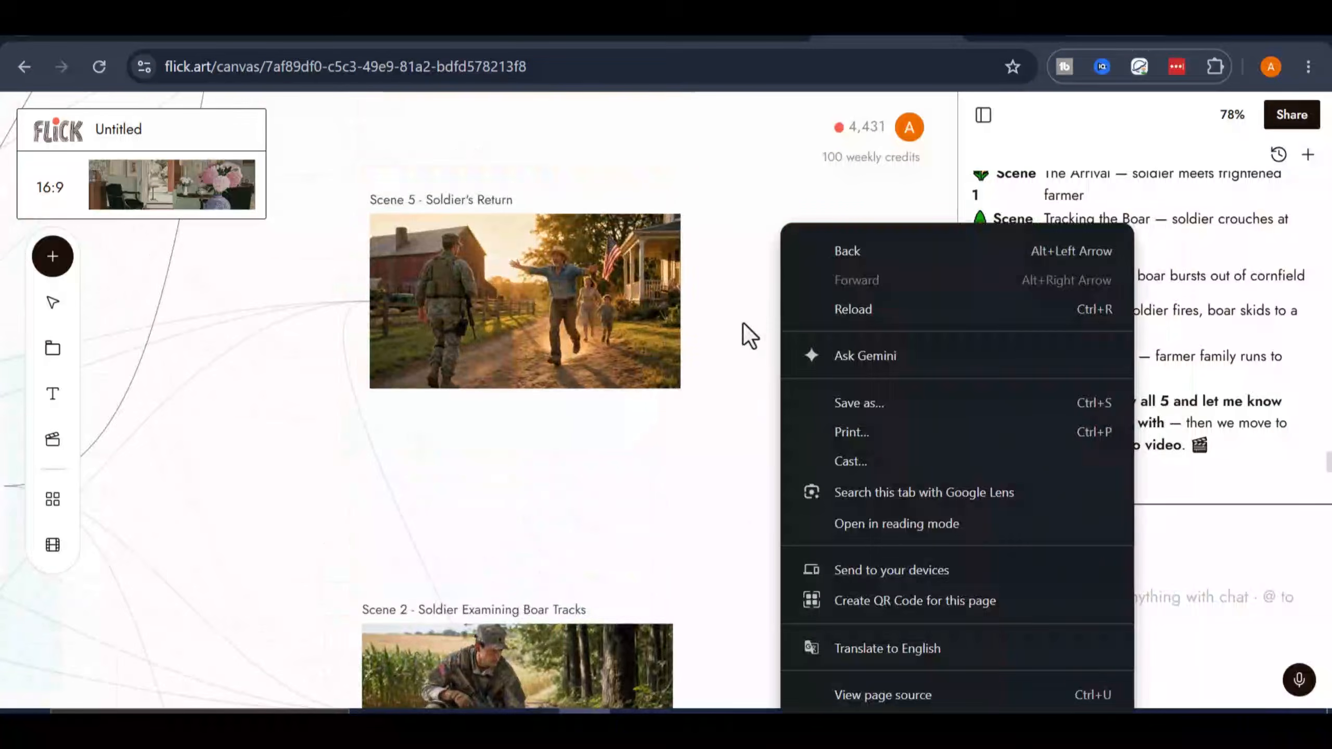
pyautogui.click(743, 325)
pyautogui.scroll(3, 739, 368)
pyautogui.scroll(6, 724, 430)
# - Tell the agent in chat to move to step 5, animating the scene images to video
pyautogui.rightClick(816, 207)
pyautogui.click(750, 564)
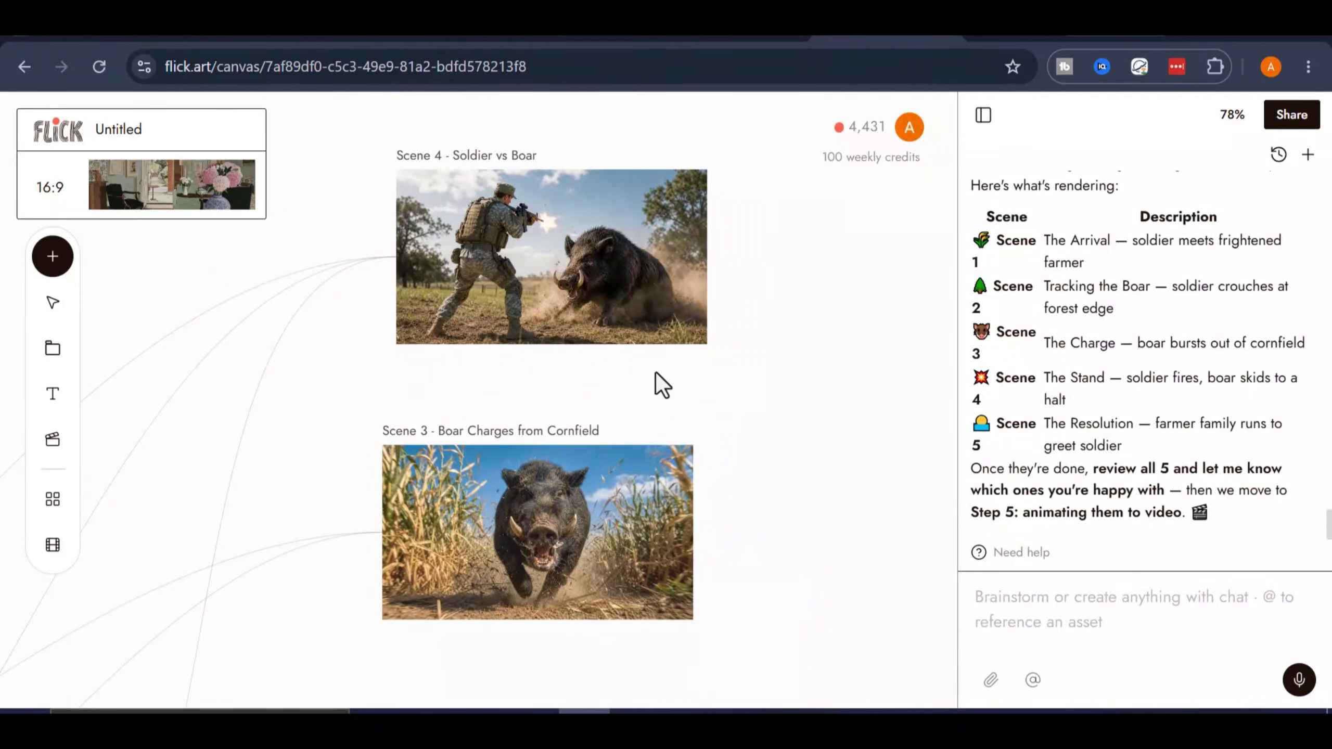
pyautogui.write('move to step 5')
pyautogui.press('Return')
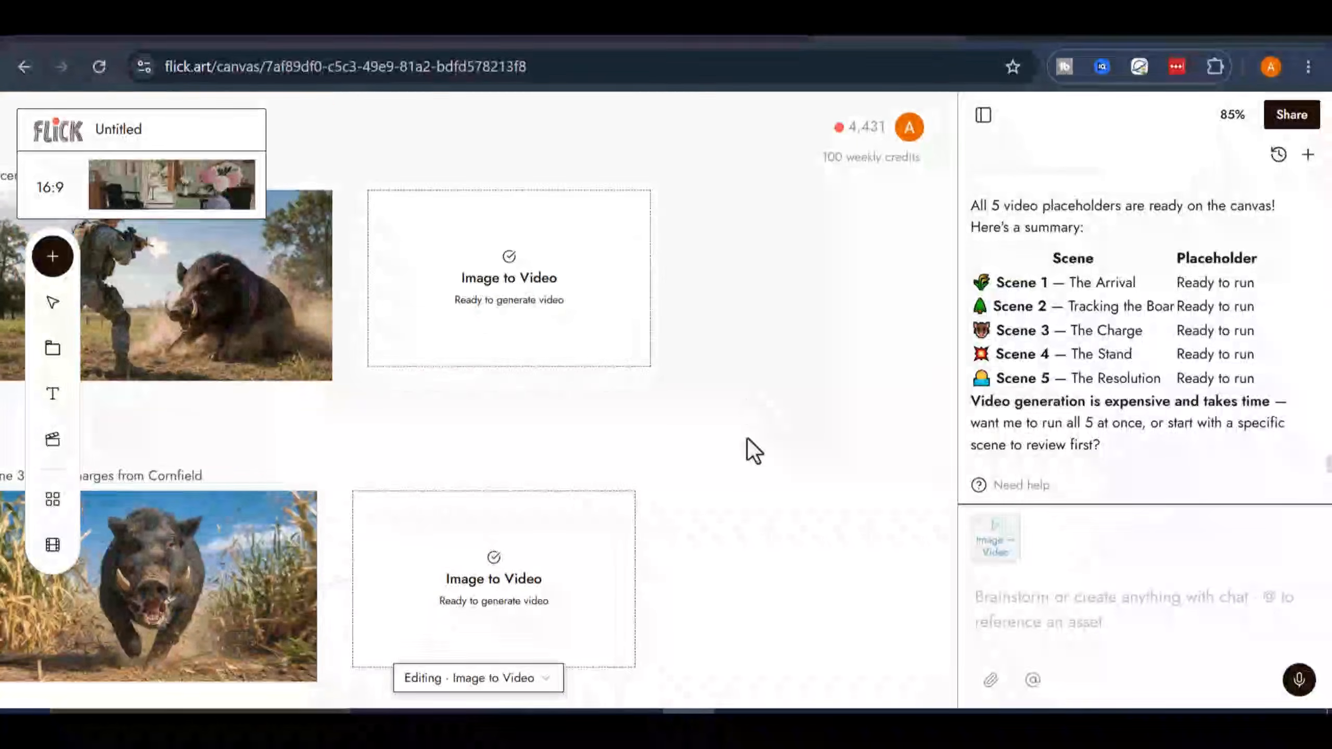
# - Send the chat instruction "run all at once" to generate the videos for all 5 scene placeholders
pyautogui.moveTo(654, 455); pyautogui.dragTo(828, 318)
pyautogui.scroll(-3, 876, 365)
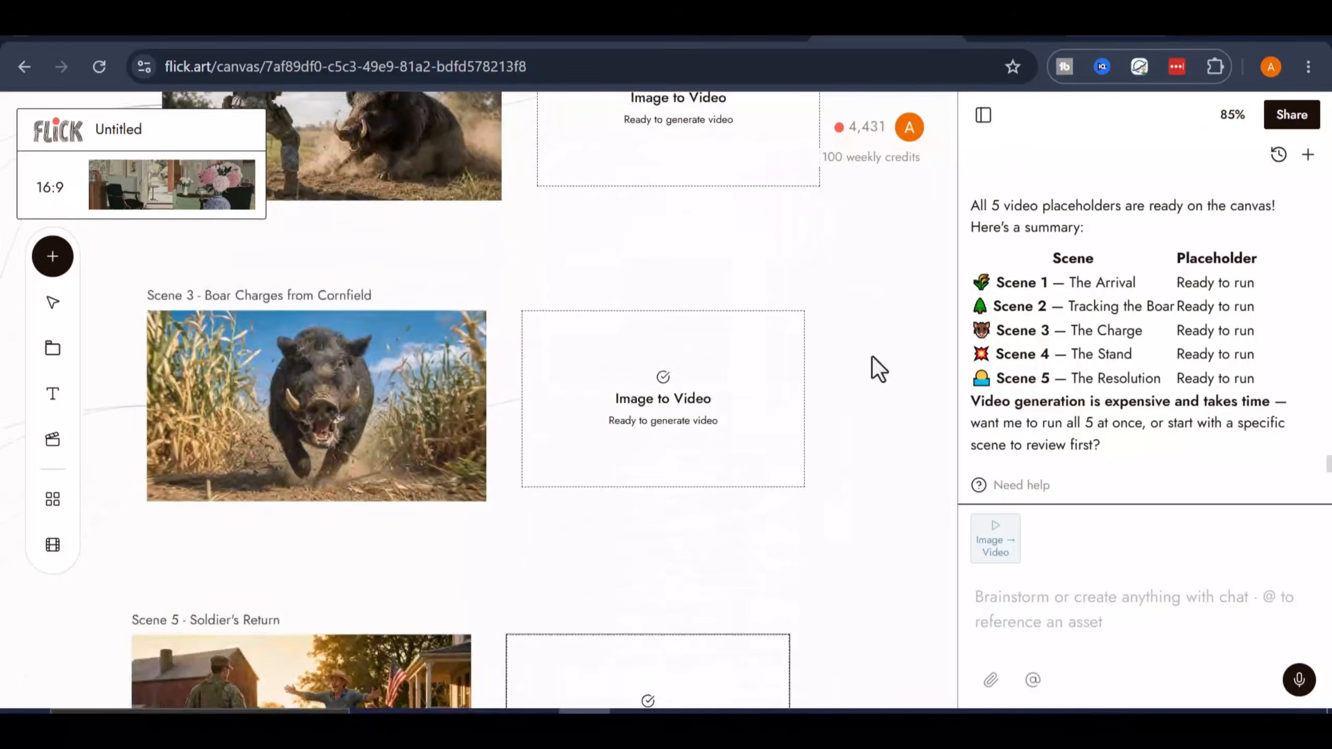
pyautogui.click(1043, 609)
pyautogui.write('run all at once')
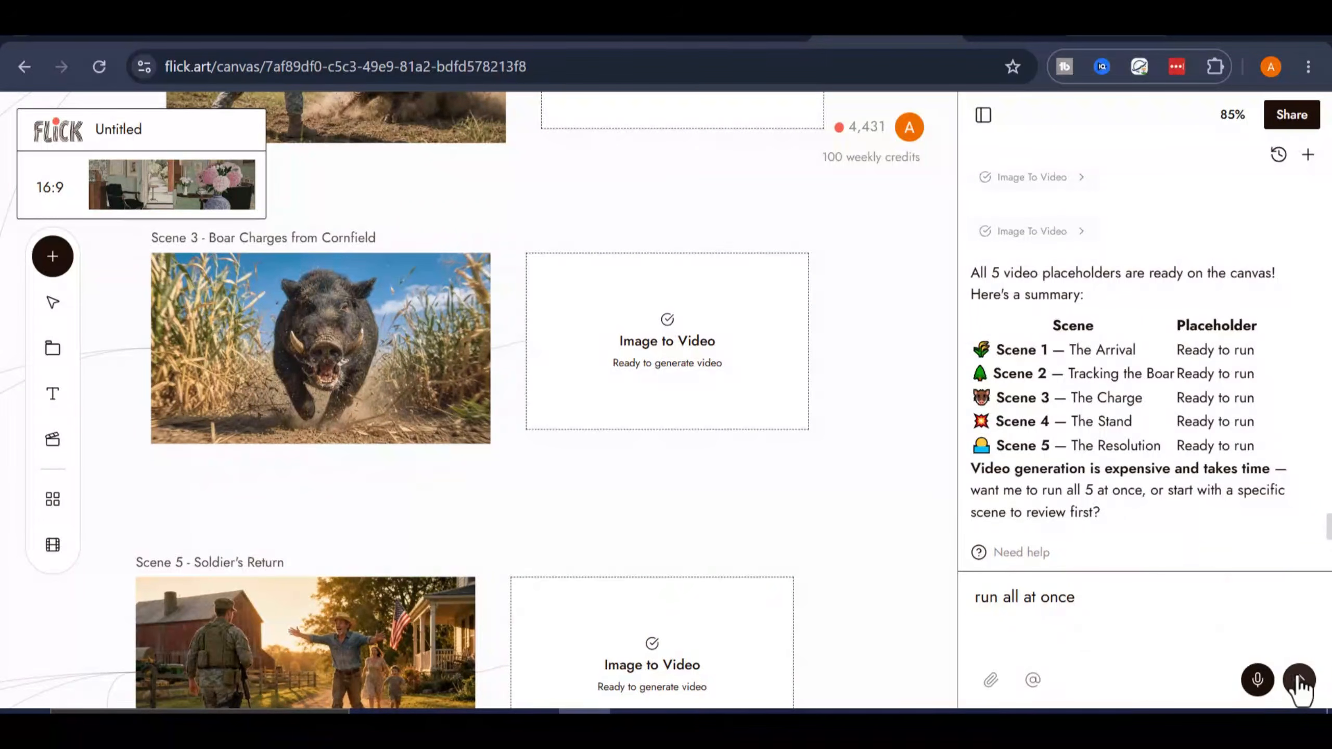
pyautogui.press('Return')
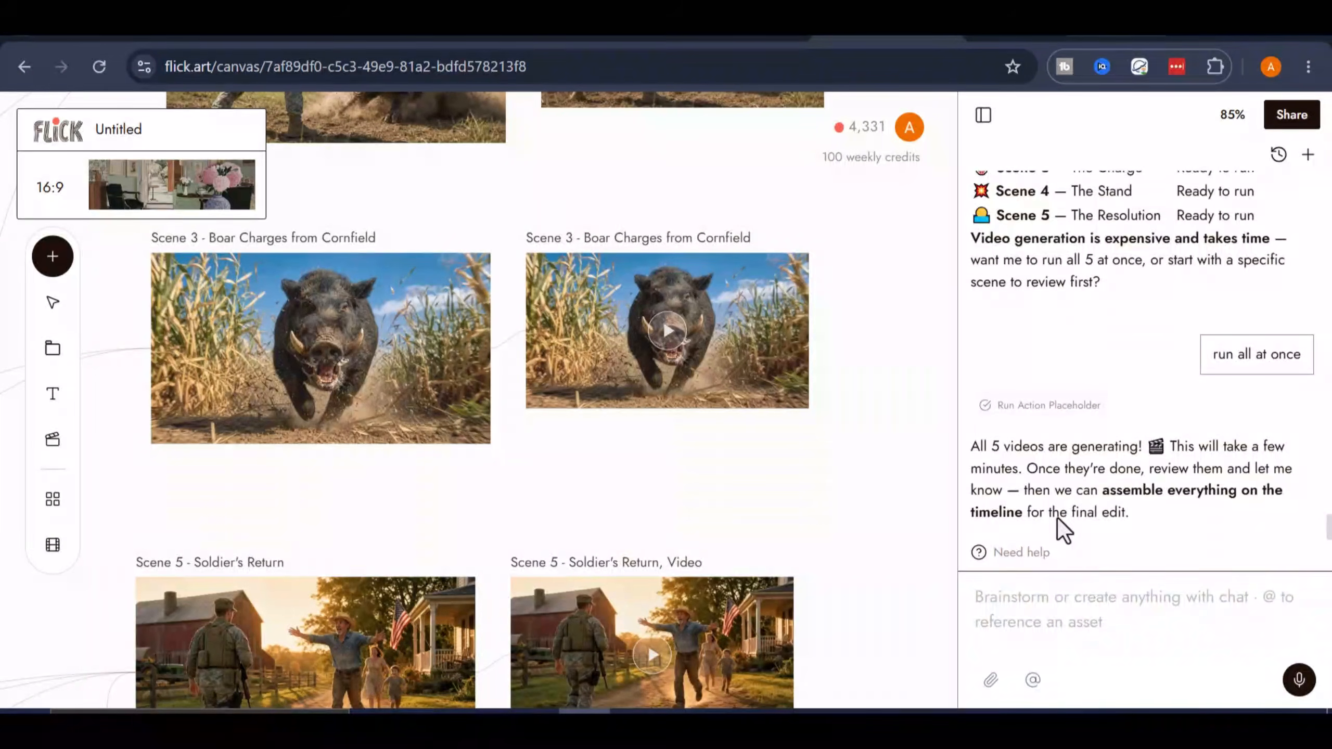
# - Look over the generated scene videos, previewing the Scene 3 boar charge clip
pyautogui.scroll(5, 782, 318)
pyautogui.click(672, 318)
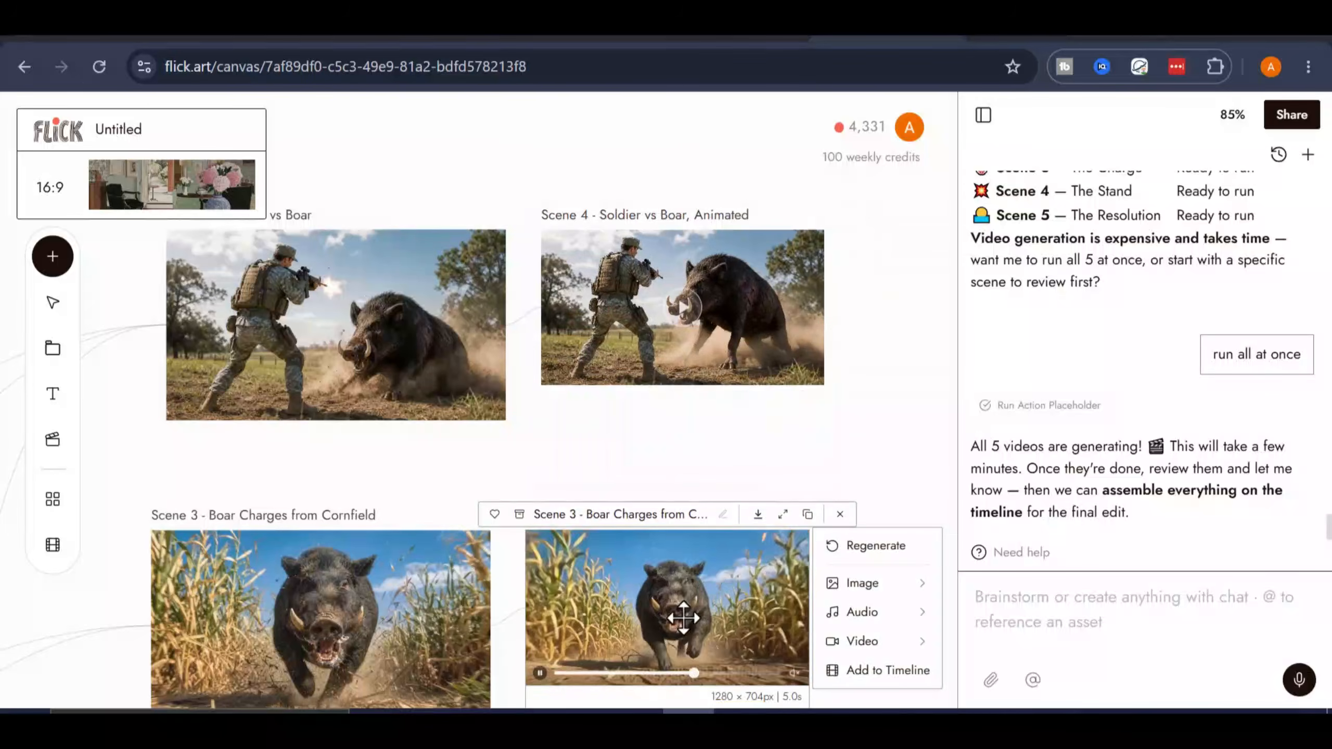
pyautogui.scroll(5, 797, 461)
pyautogui.scroll(-10, 824, 452)
pyautogui.scroll(5, 811, 499)
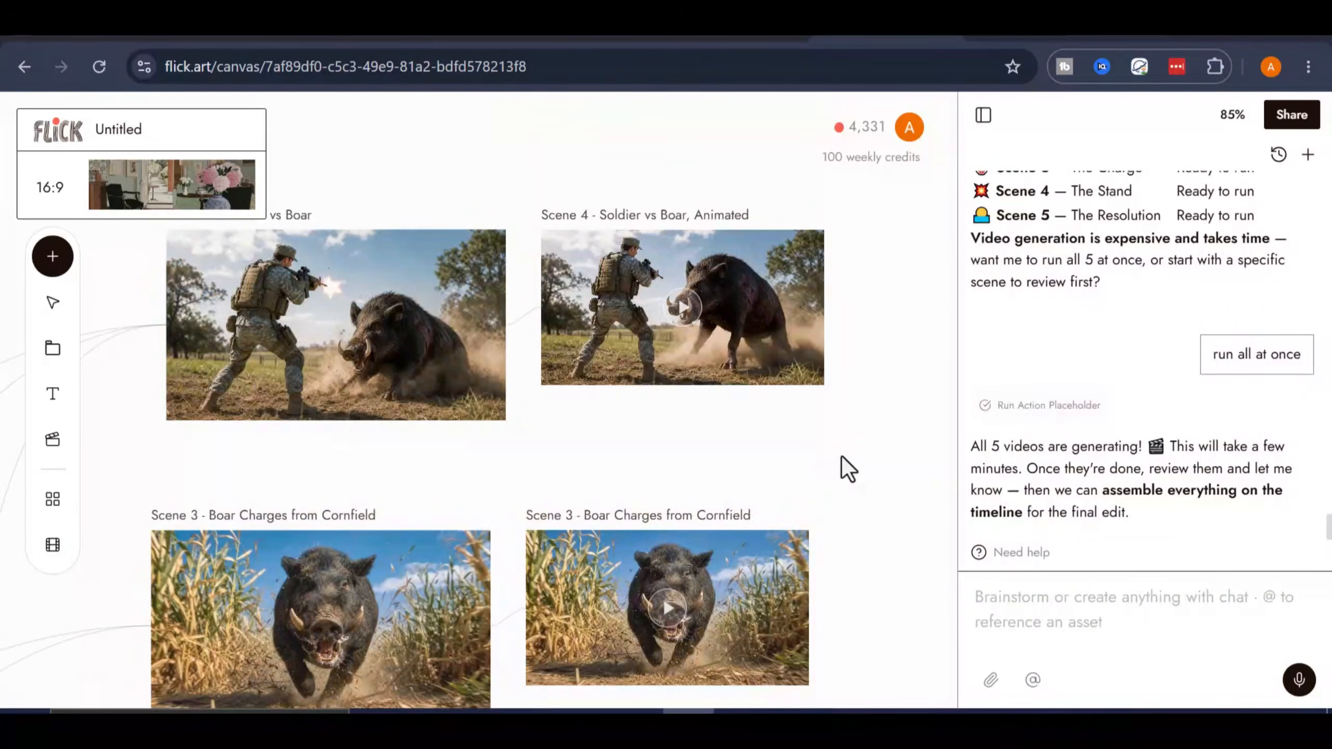
# - Send the agent the request "add a Hollywood-style score to cover the duration of the 5 scenes i.e 1 minute"
pyautogui.rightClick(1010, 598)
pyautogui.click(1046, 361)
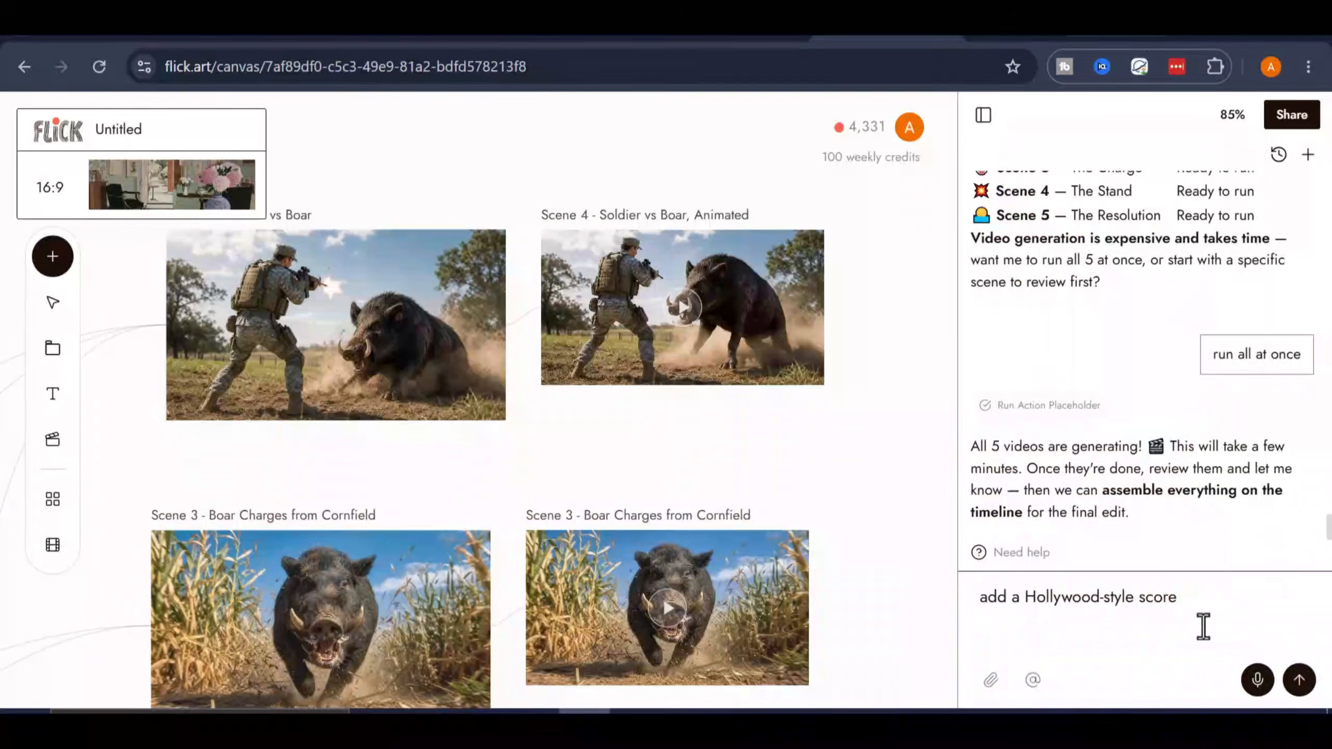
pyautogui.moveTo(1201, 628); pyautogui.dragTo(986, 602)
pyautogui.click(1184, 597)
pyautogui.write('to cover the')
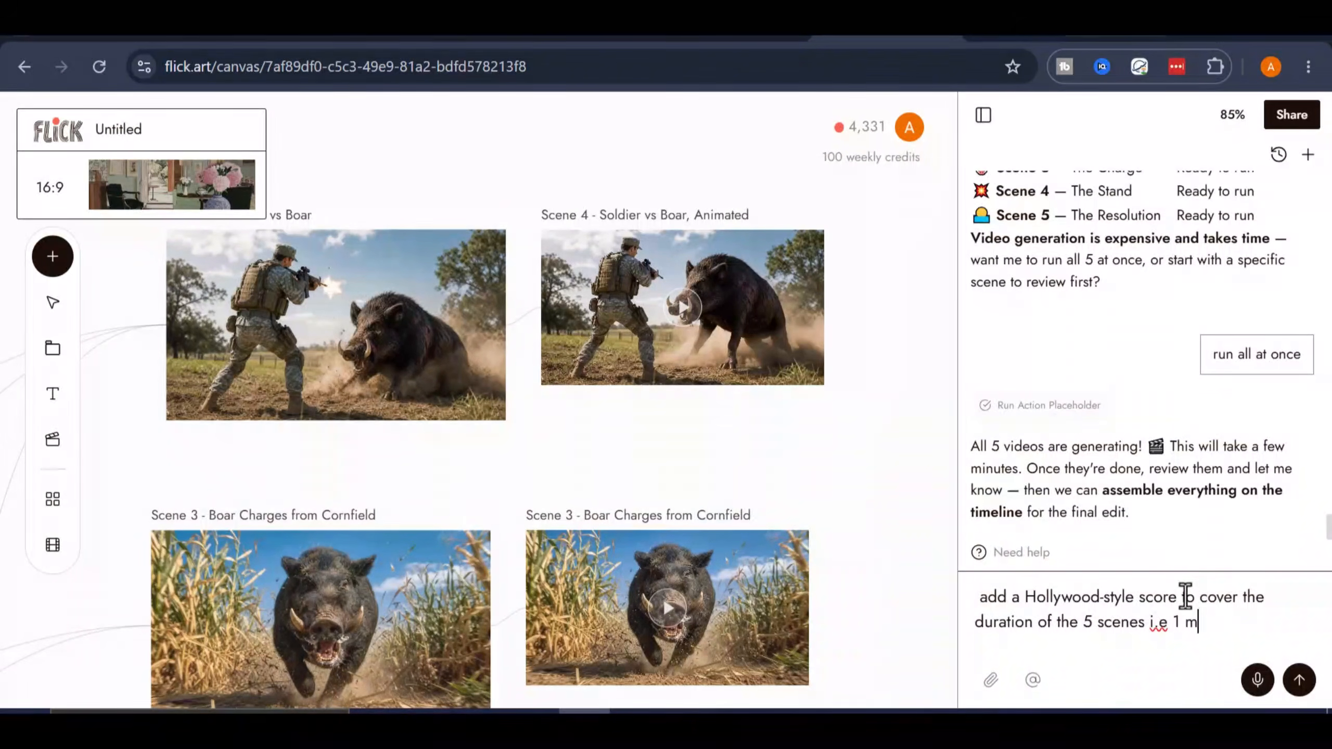
pyautogui.write('inute')
pyautogui.click(1299, 680)
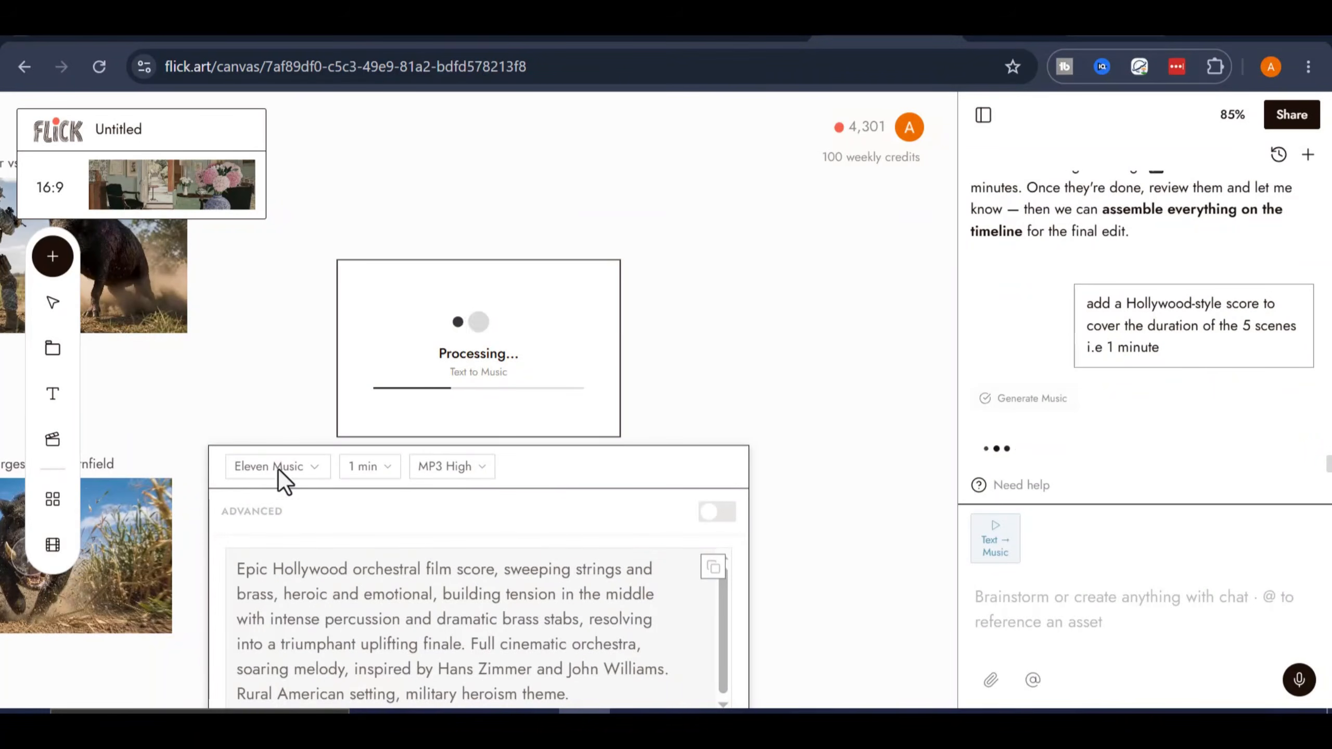
# - Remove "inspired by Hans Zimmer and John Williams" from the Eleven Music prompt and generate the score again
pyautogui.scroll(-5, 307, 356)
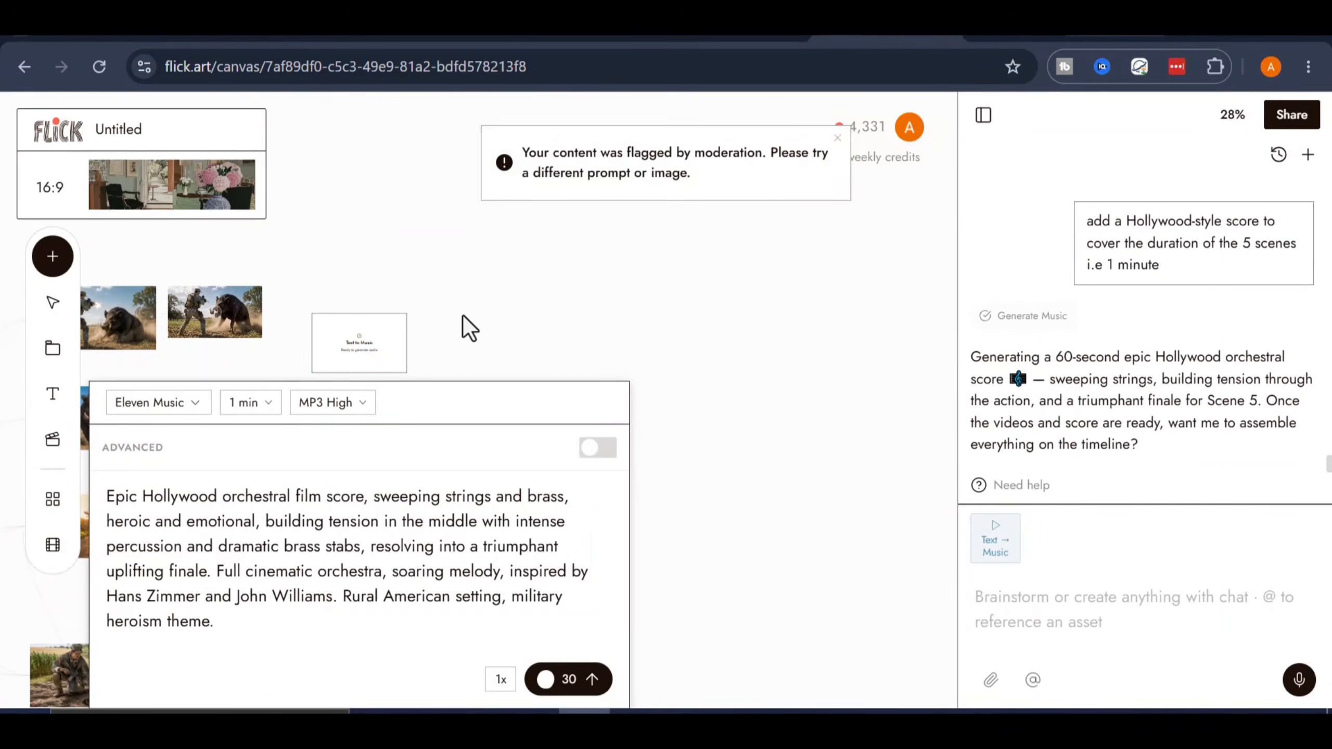
pyautogui.moveTo(568, 344); pyautogui.dragTo(784, 309)
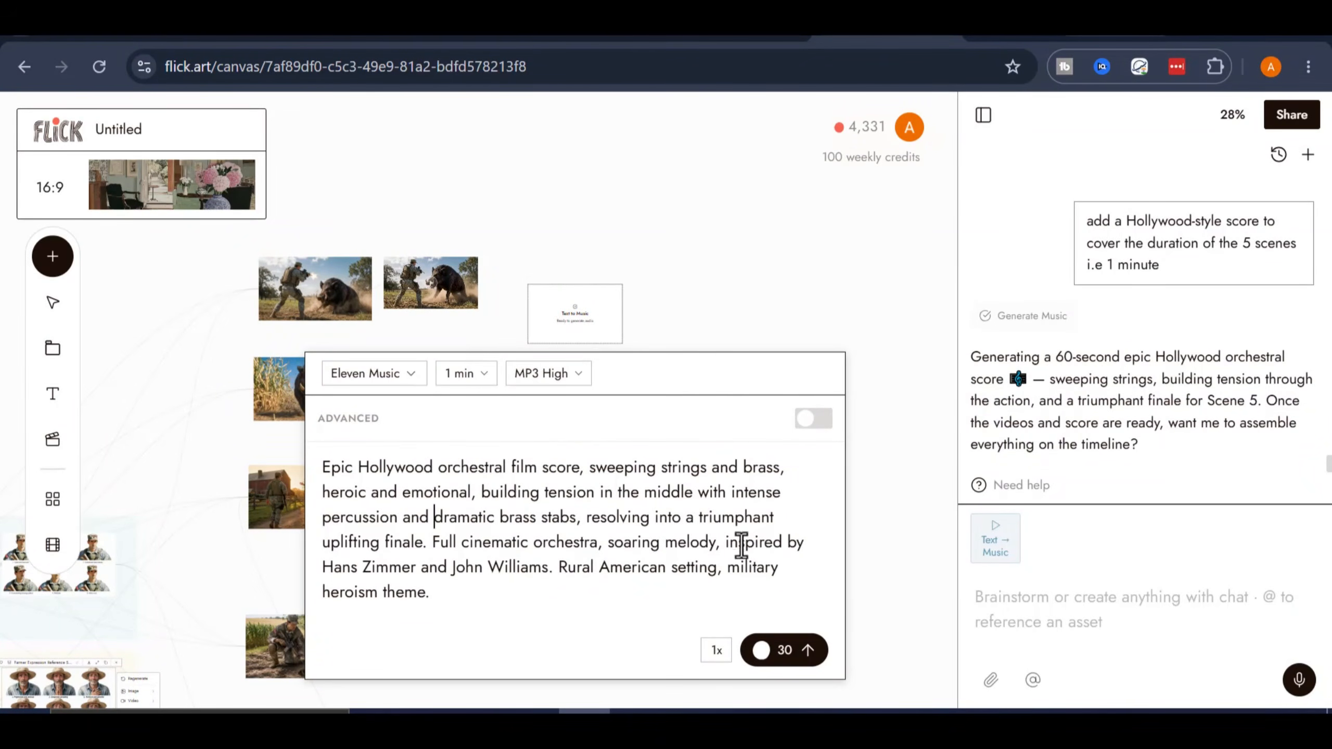
pyautogui.moveTo(708, 542); pyautogui.dragTo(553, 567)
pyautogui.press('BackSpace')
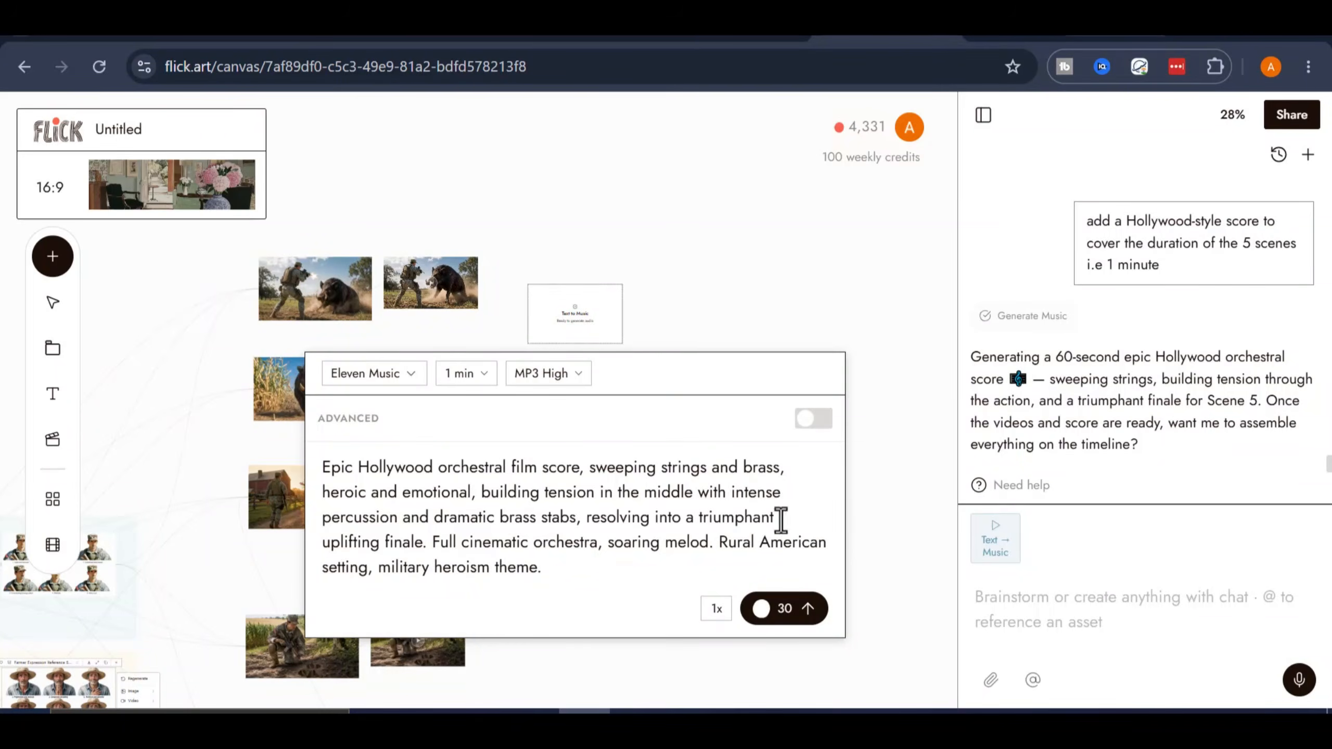
pyautogui.click(784, 608)
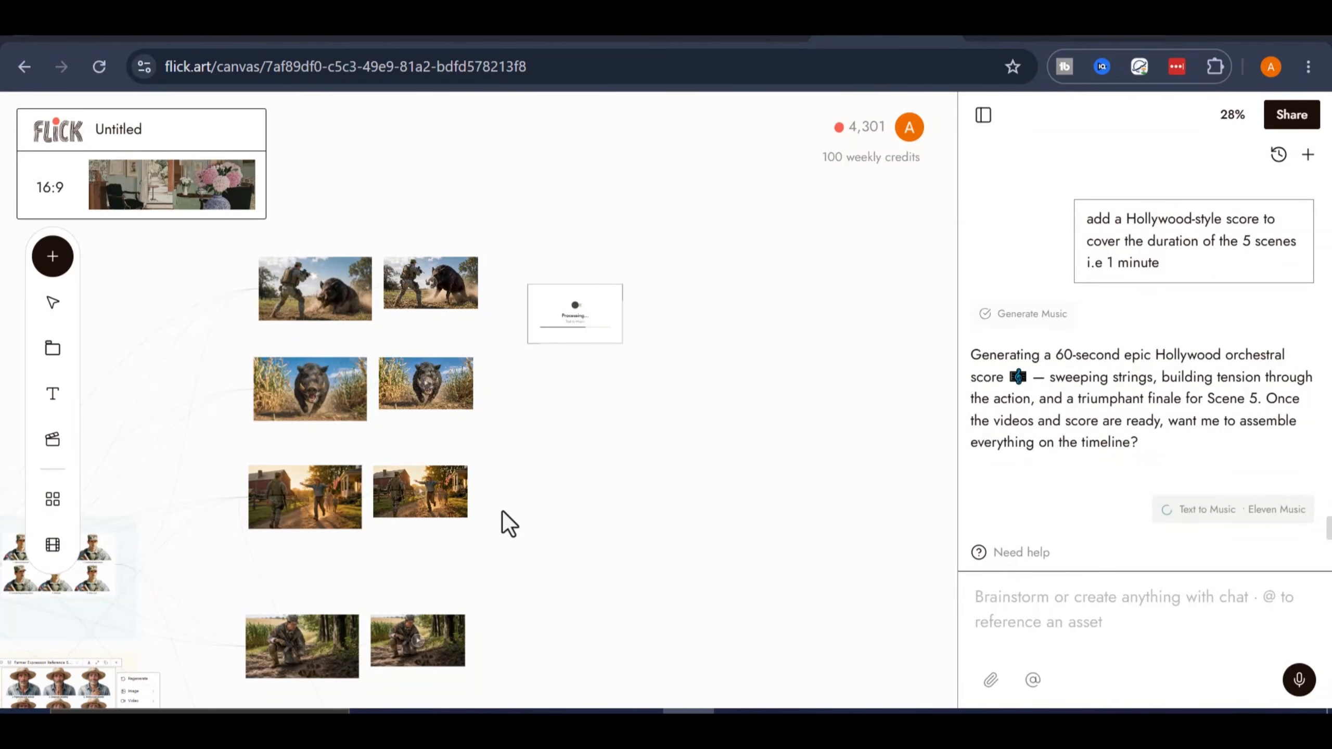
# - Send the agent the chat instruction "assemble on the timeline" to lay out the scene videos and score
pyautogui.moveTo(502, 510); pyautogui.dragTo(756, 424)
pyautogui.scroll(-6, 760, 428)
pyautogui.scroll(6, 657, 483)
pyautogui.scroll(6, 658, 483)
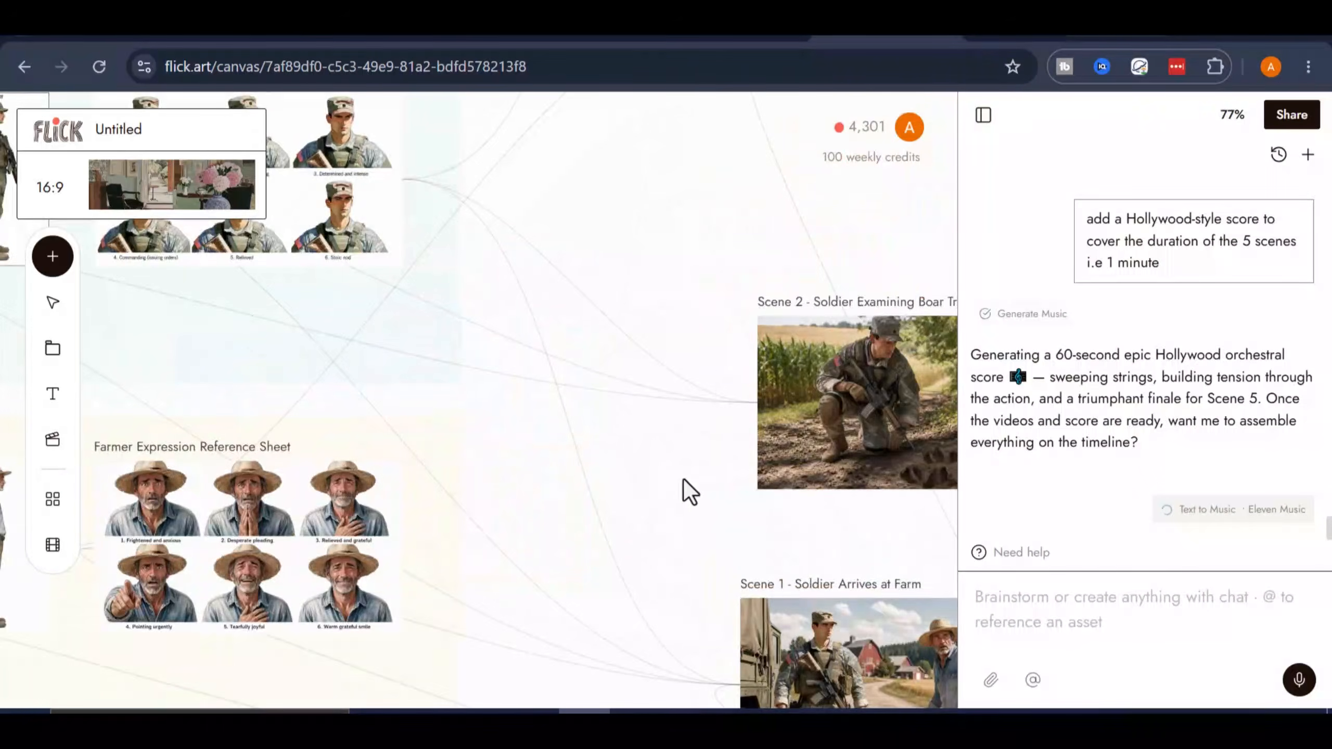
pyautogui.moveTo(723, 687); pyautogui.dragTo(564, 551)
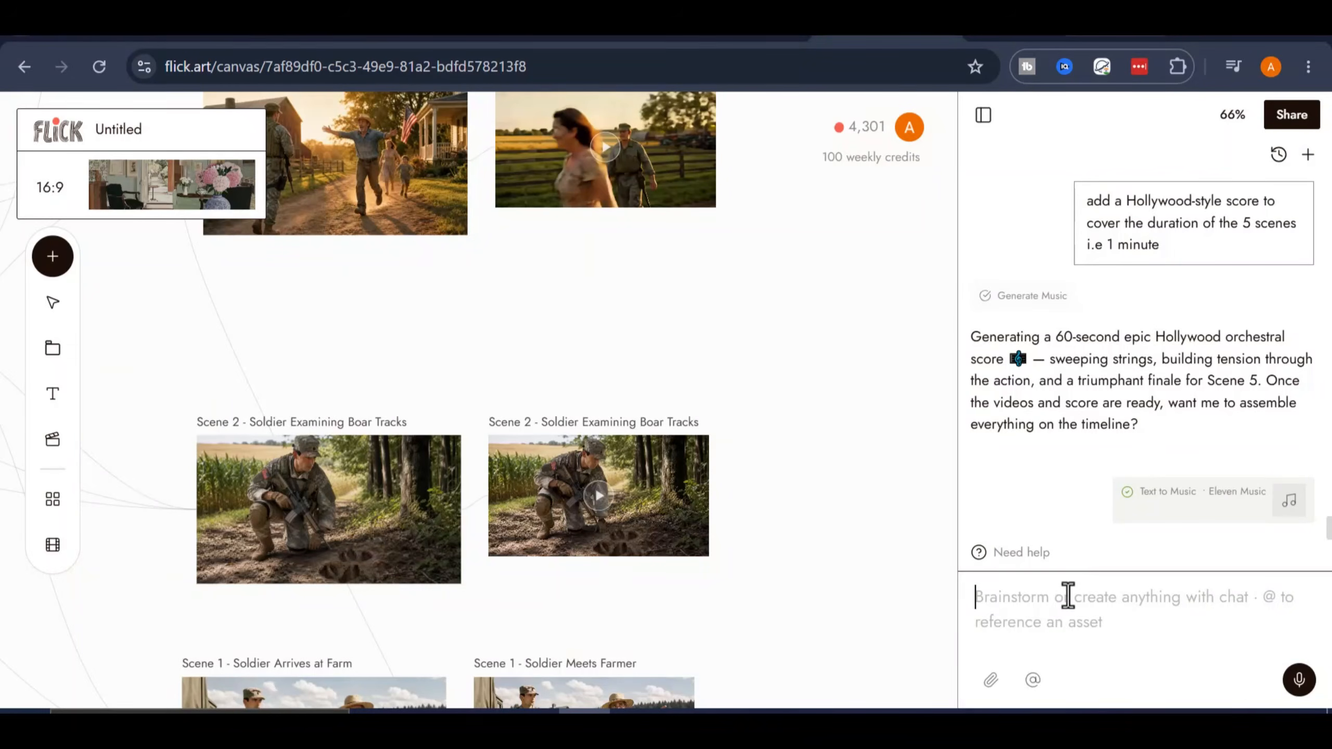
pyautogui.write('assemble on the timeline')
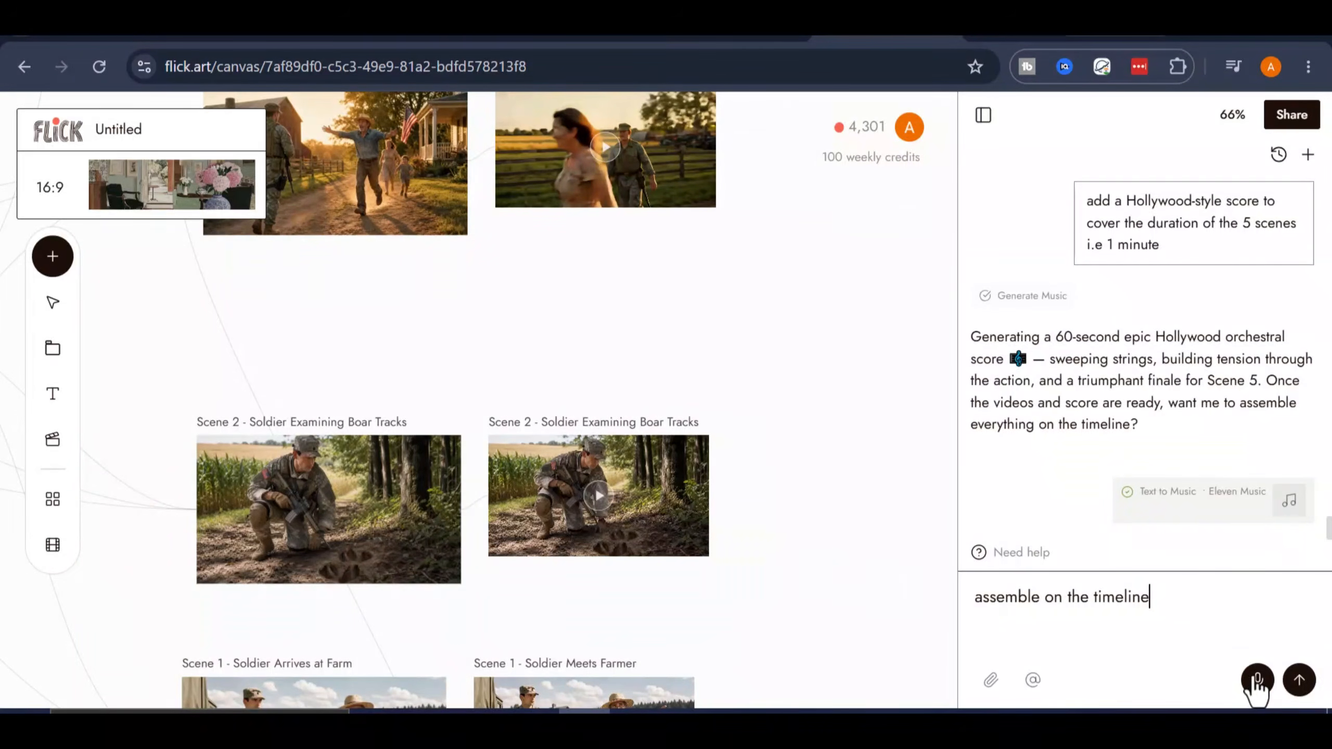
pyautogui.press('Return')
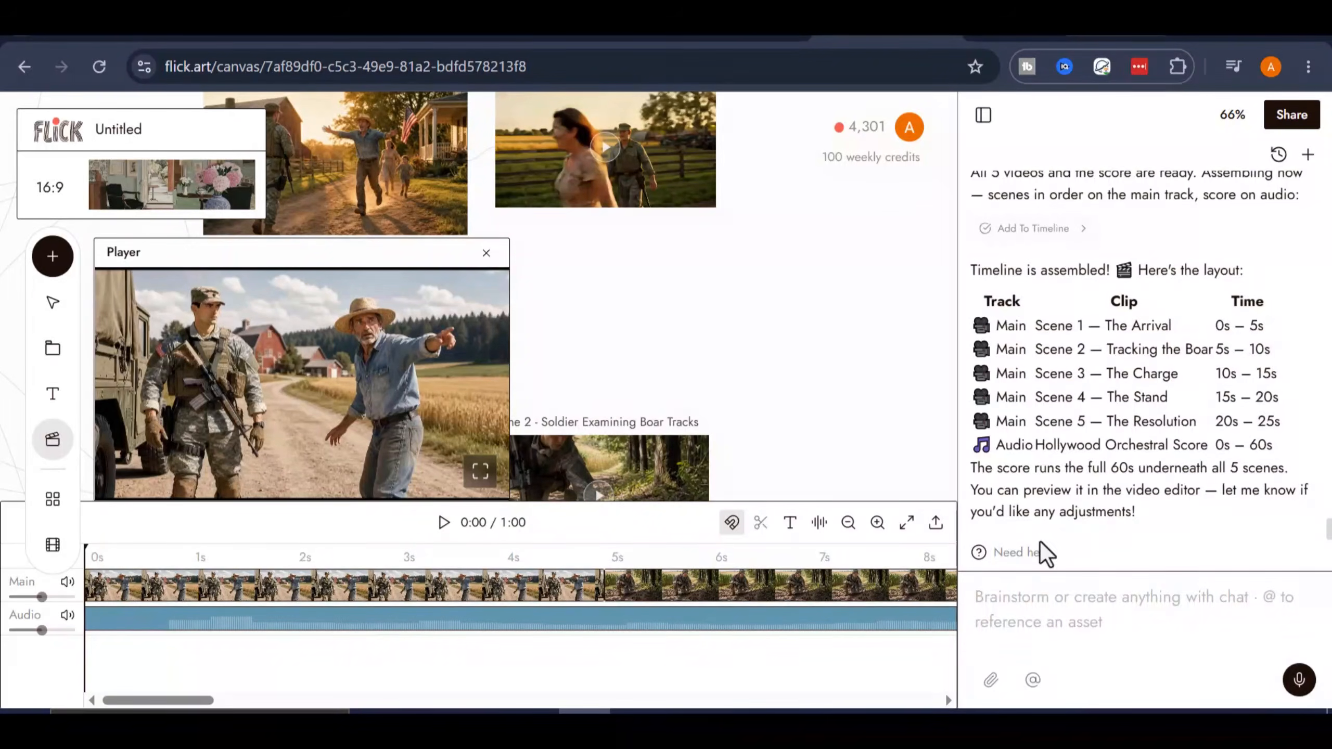
# - Split the orchestral score at the end of the last video clip, around 0:24, and delete the audio beyond it
pyautogui.moveTo(195, 703); pyautogui.dragTo(490, 702)
pyautogui.click(416, 557)
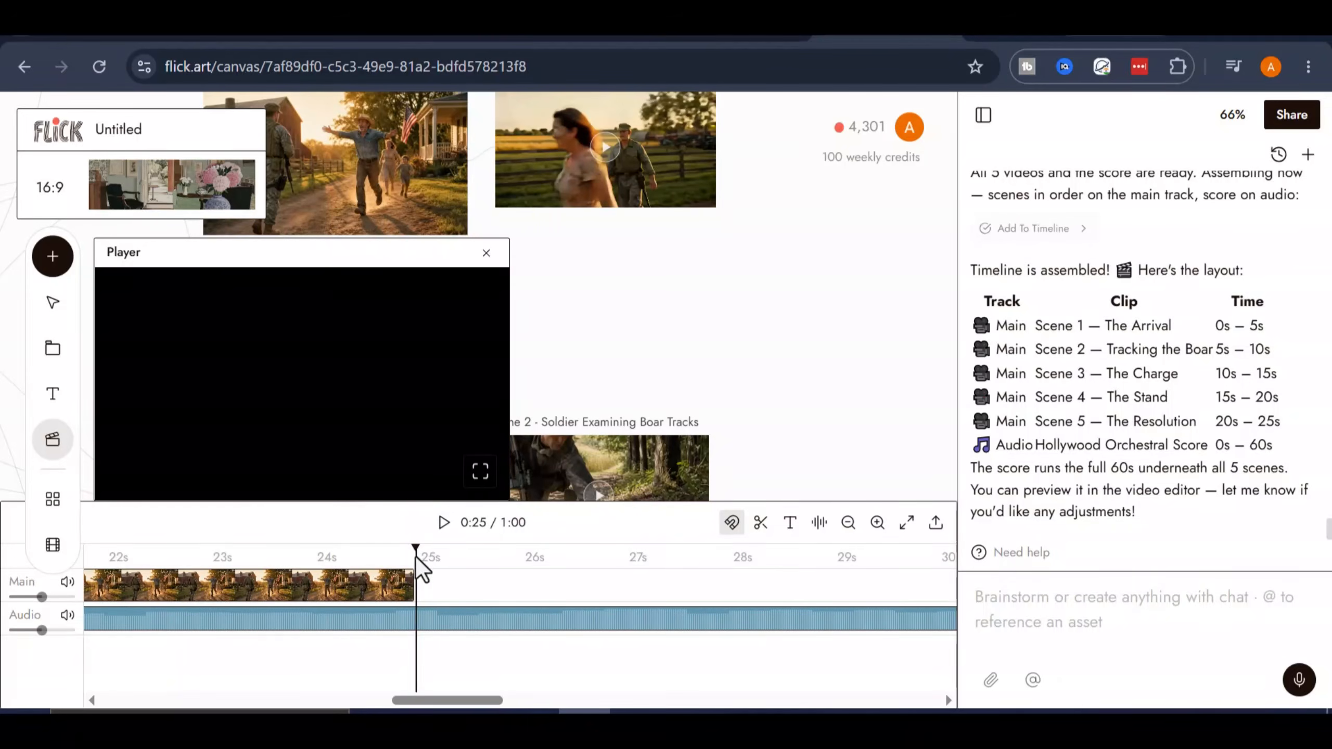
pyautogui.click(402, 556)
pyautogui.moveTo(401, 556); pyautogui.dragTo(412, 557)
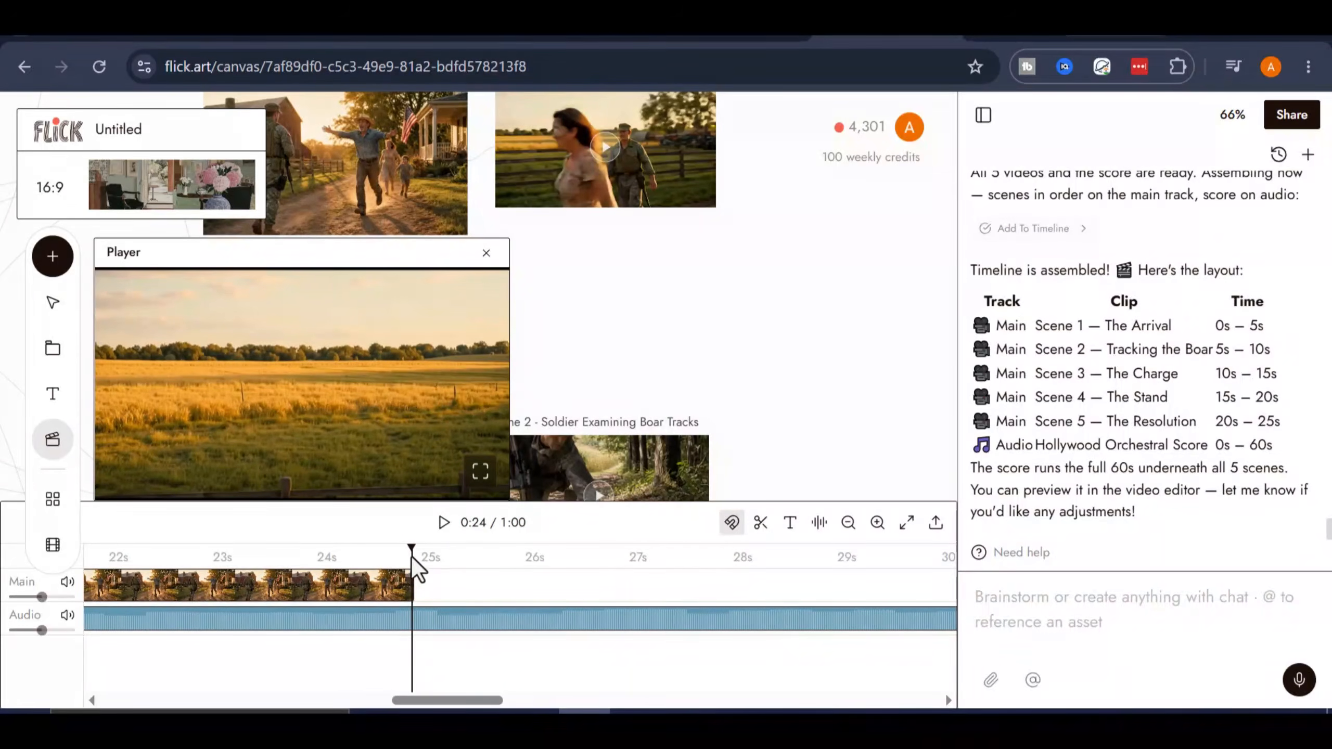
pyautogui.click(445, 618)
pyautogui.click(760, 524)
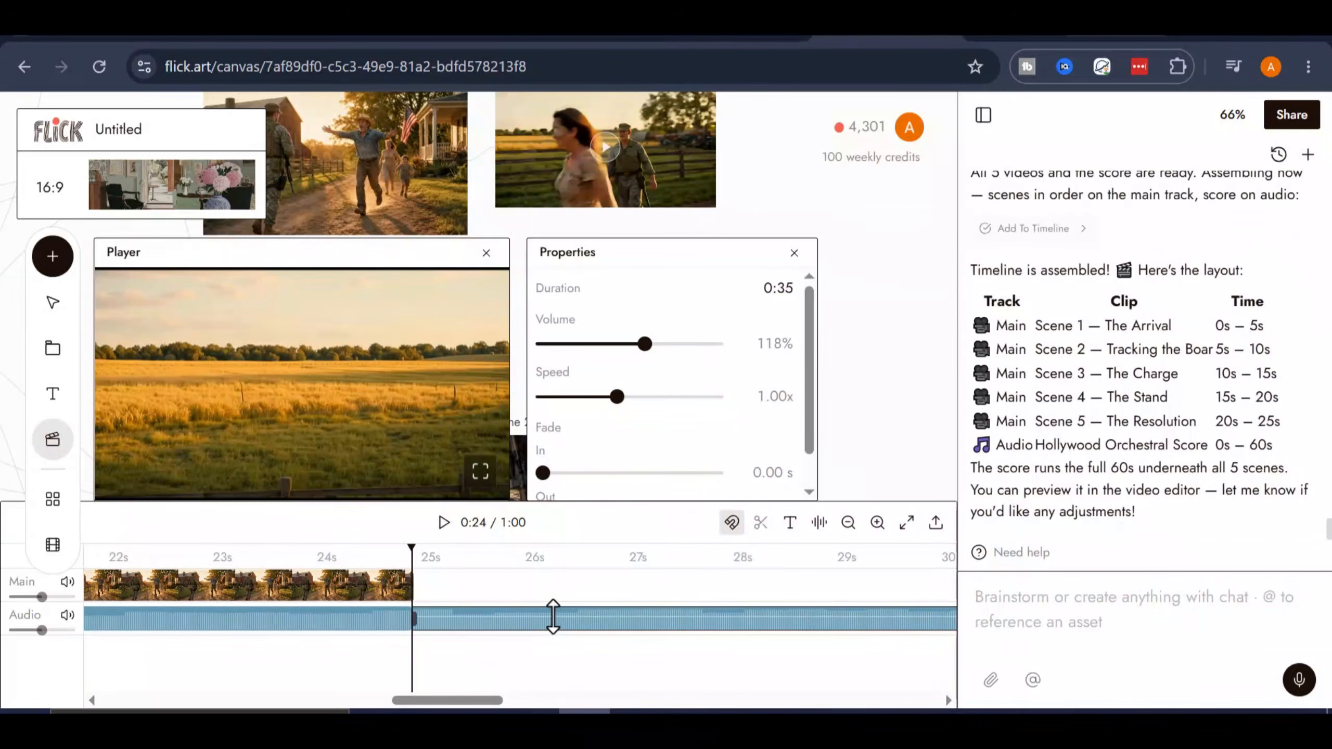
pyautogui.press('Delete')
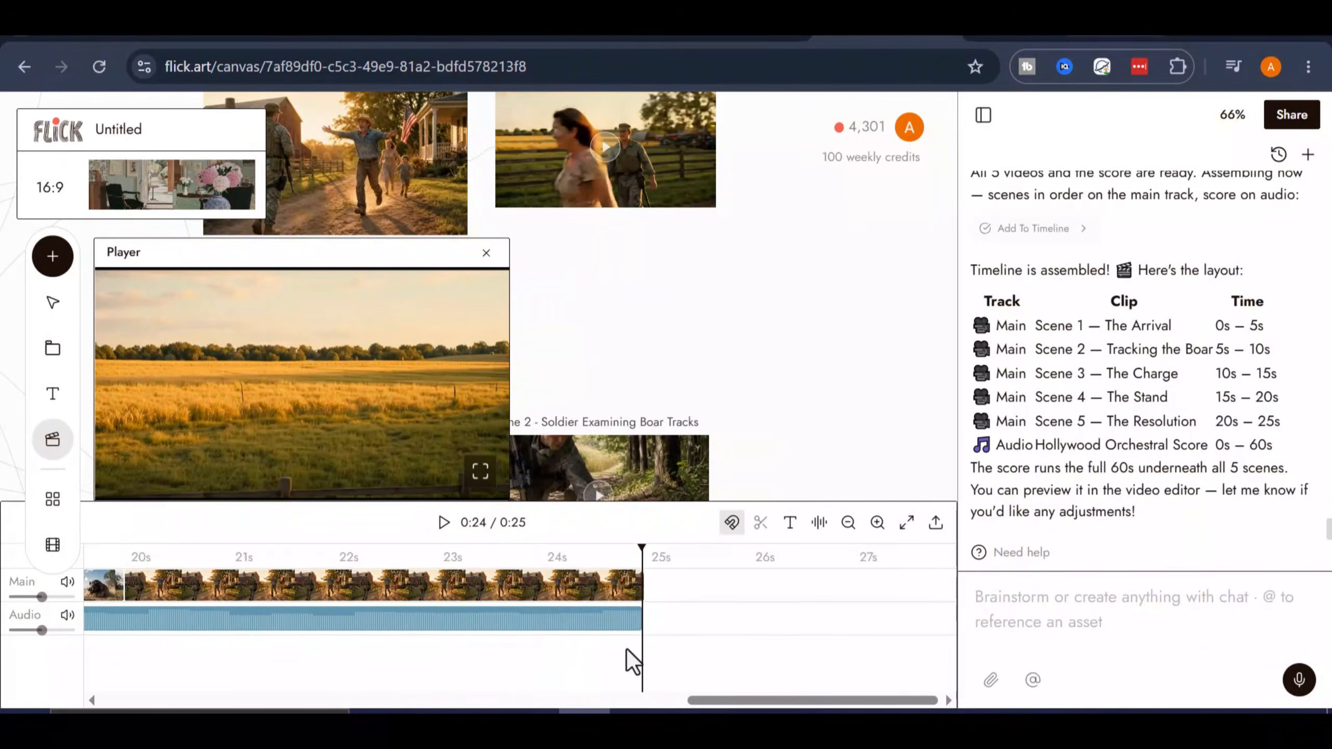
# - Return to the start of the timeline, clear the clip selection and play the assembled film up to about 0:11
pyautogui.moveTo(751, 703); pyautogui.dragTo(218, 669)
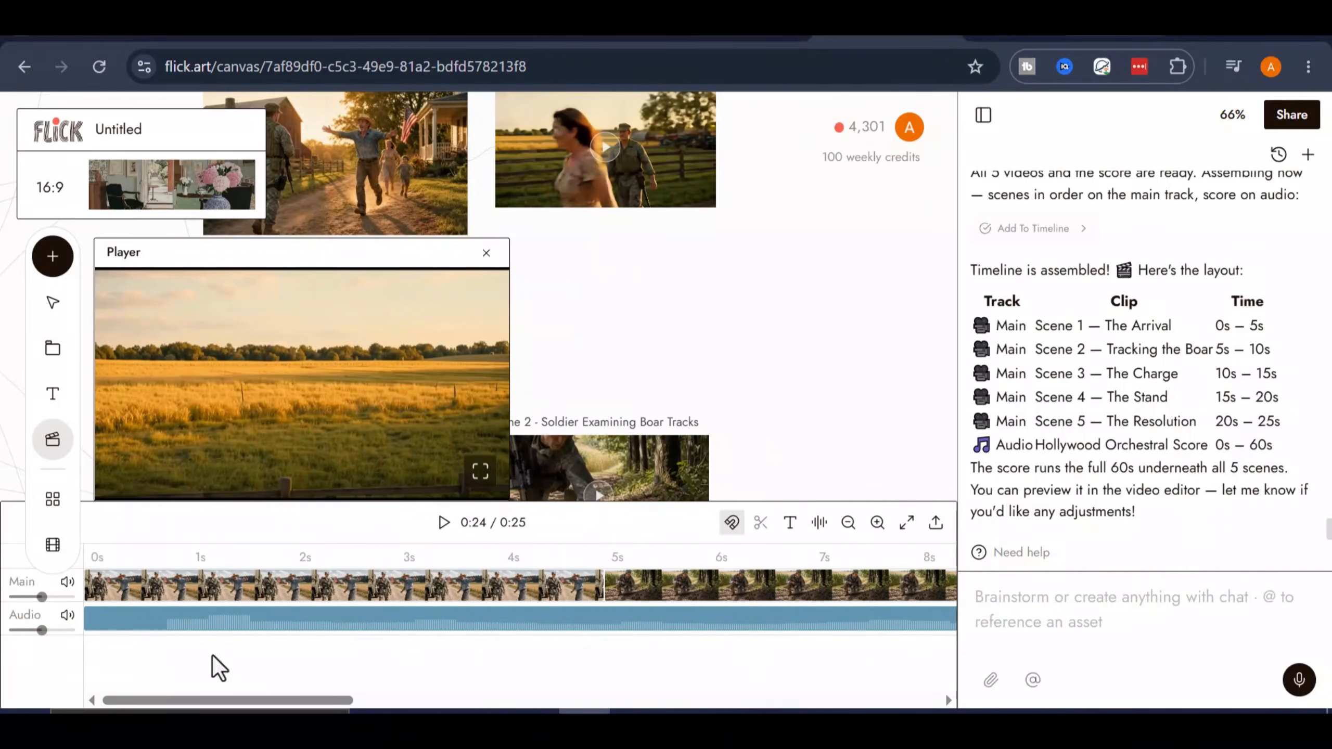
pyautogui.click(170, 594)
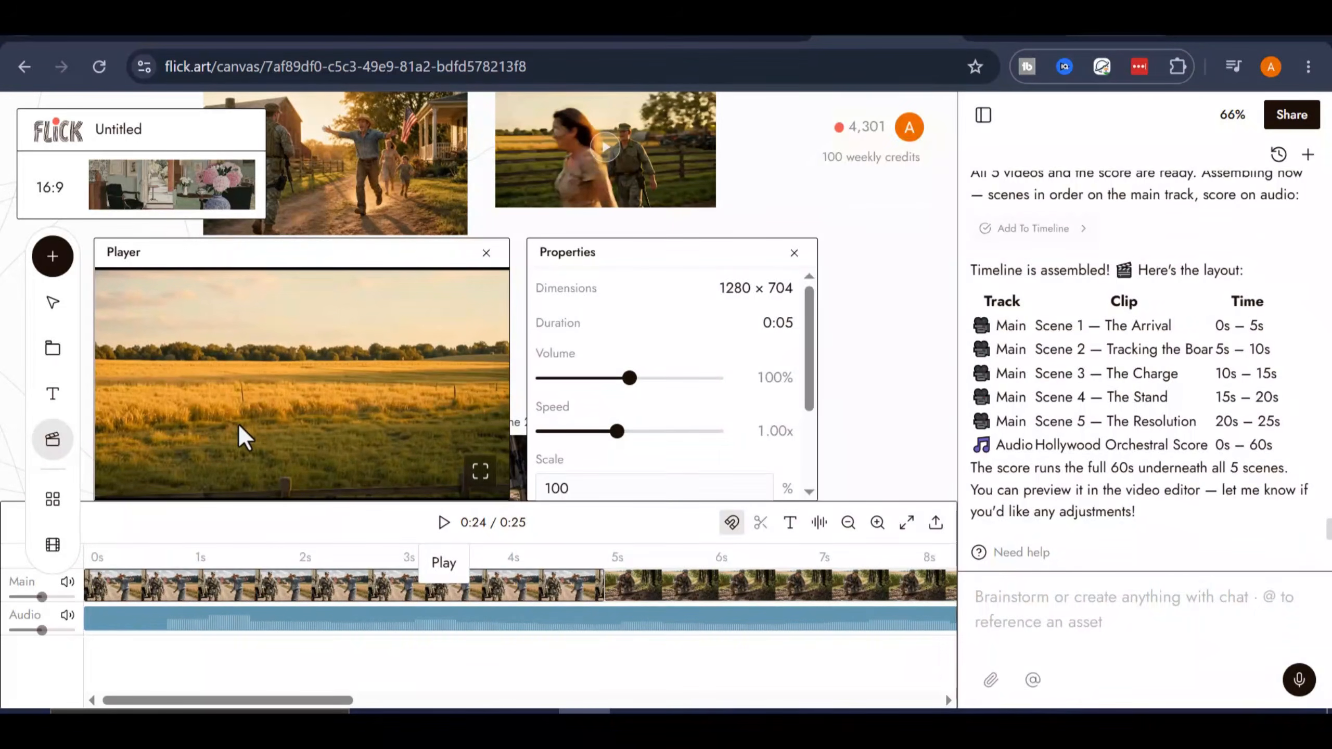
pyautogui.scroll(-1, 238, 423)
pyautogui.click(795, 373)
pyautogui.scroll(-3, 796, 373)
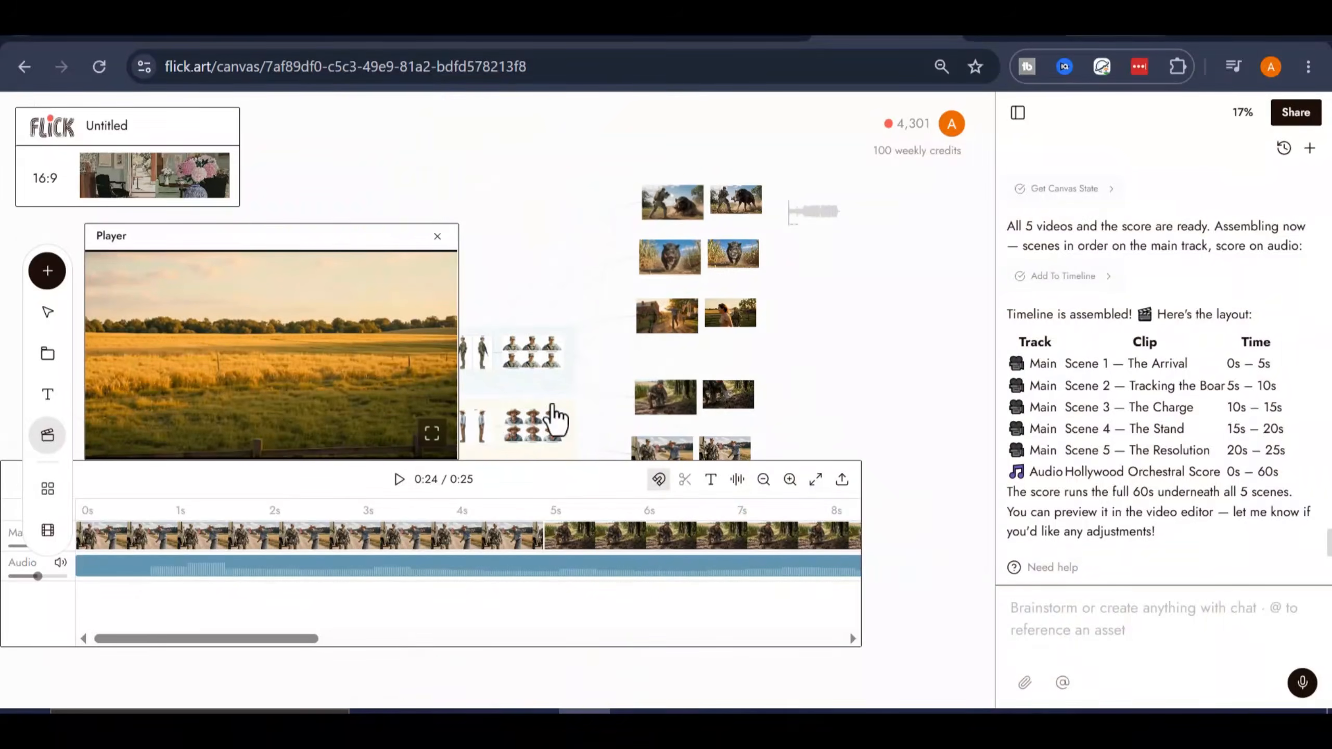
pyautogui.click(179, 398)
pyautogui.click(399, 479)
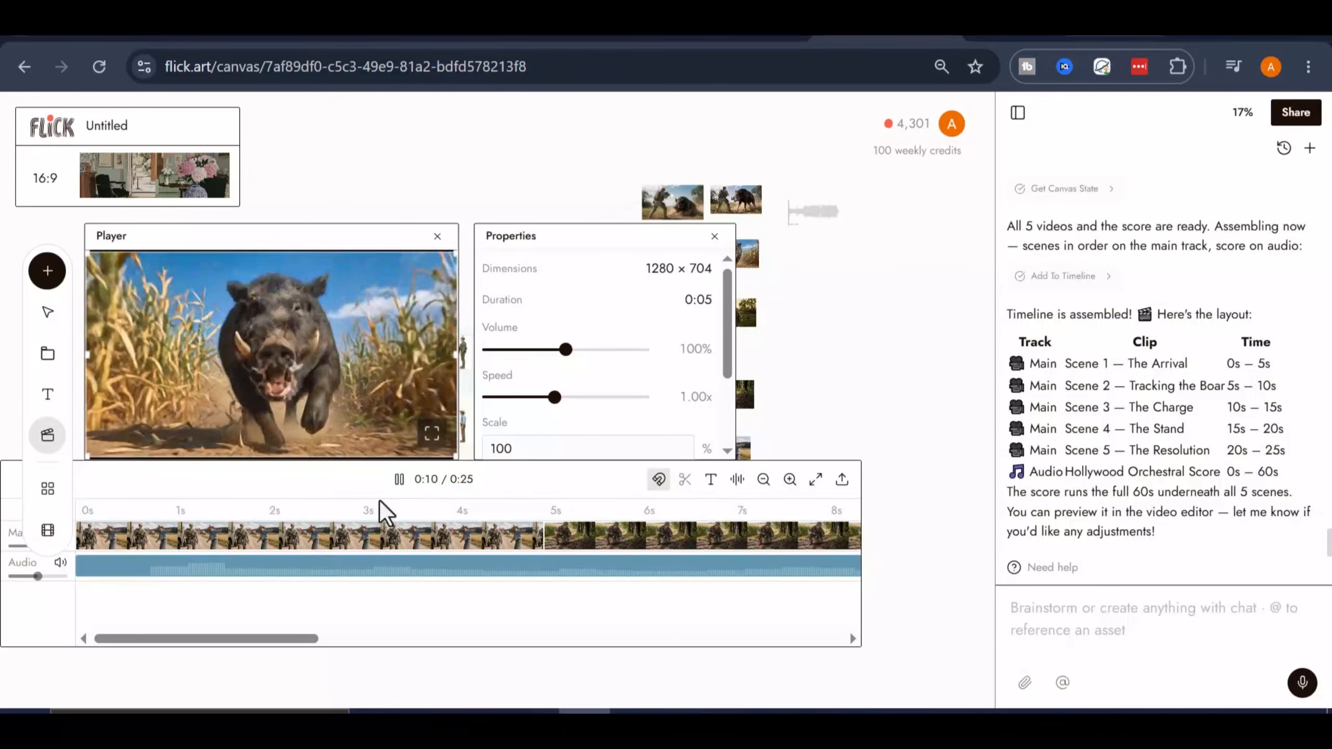
pyautogui.click(400, 480)
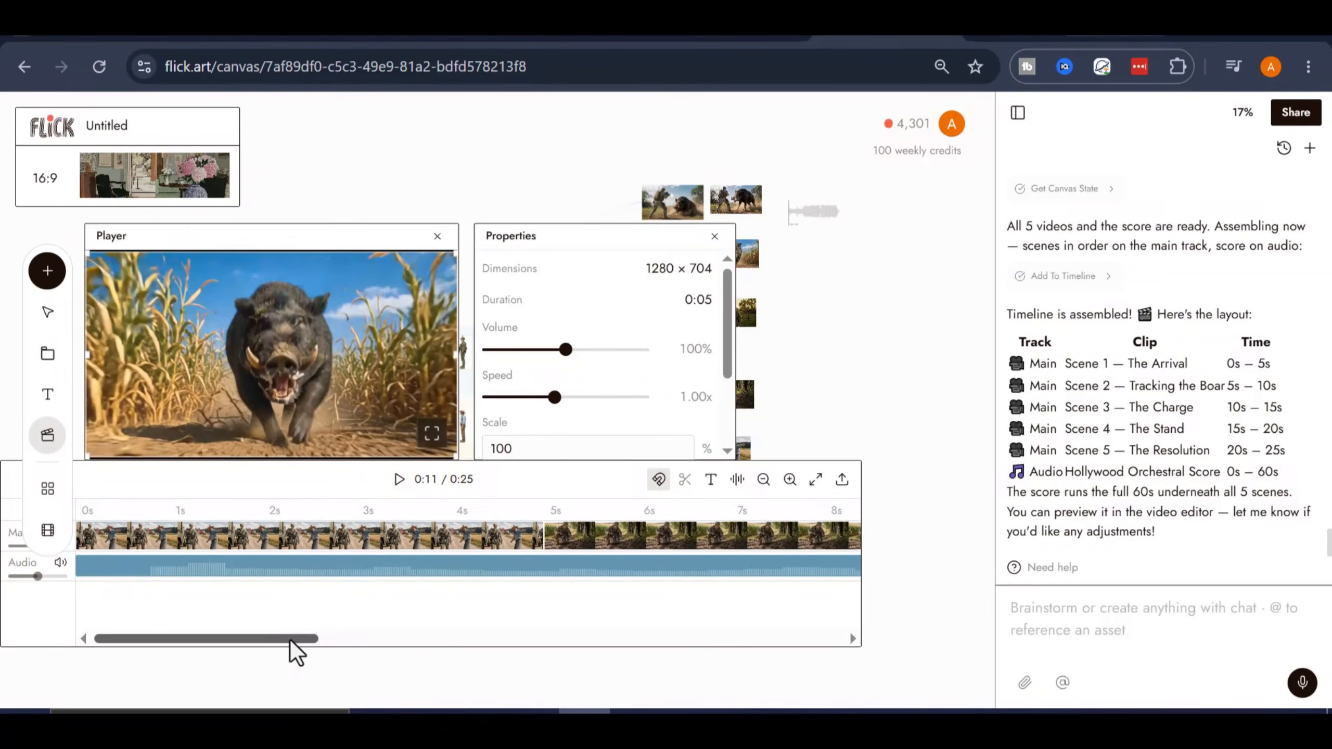
# - Lower the orchestral score clip's volume to 11% and play the film to check the sound balance
pyautogui.moveTo(290, 639); pyautogui.dragTo(337, 635)
pyautogui.click(834, 397)
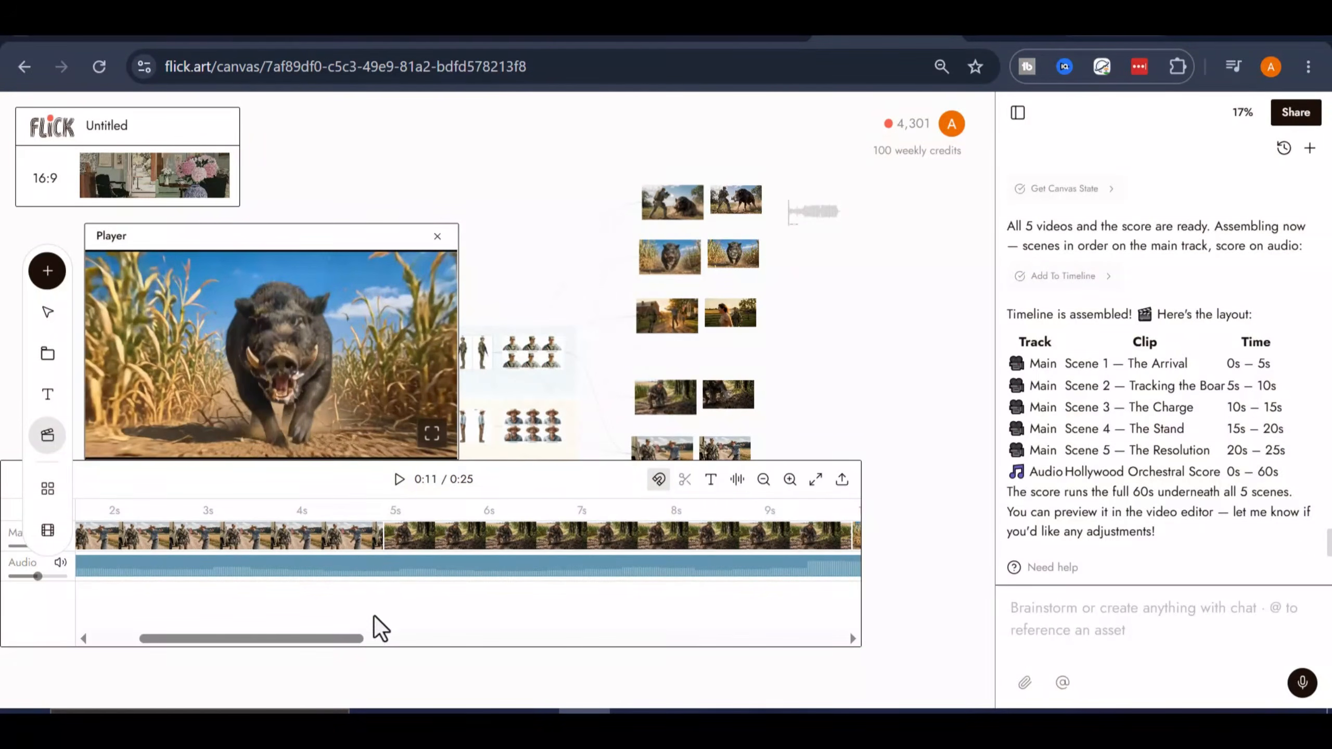
pyautogui.click(405, 572)
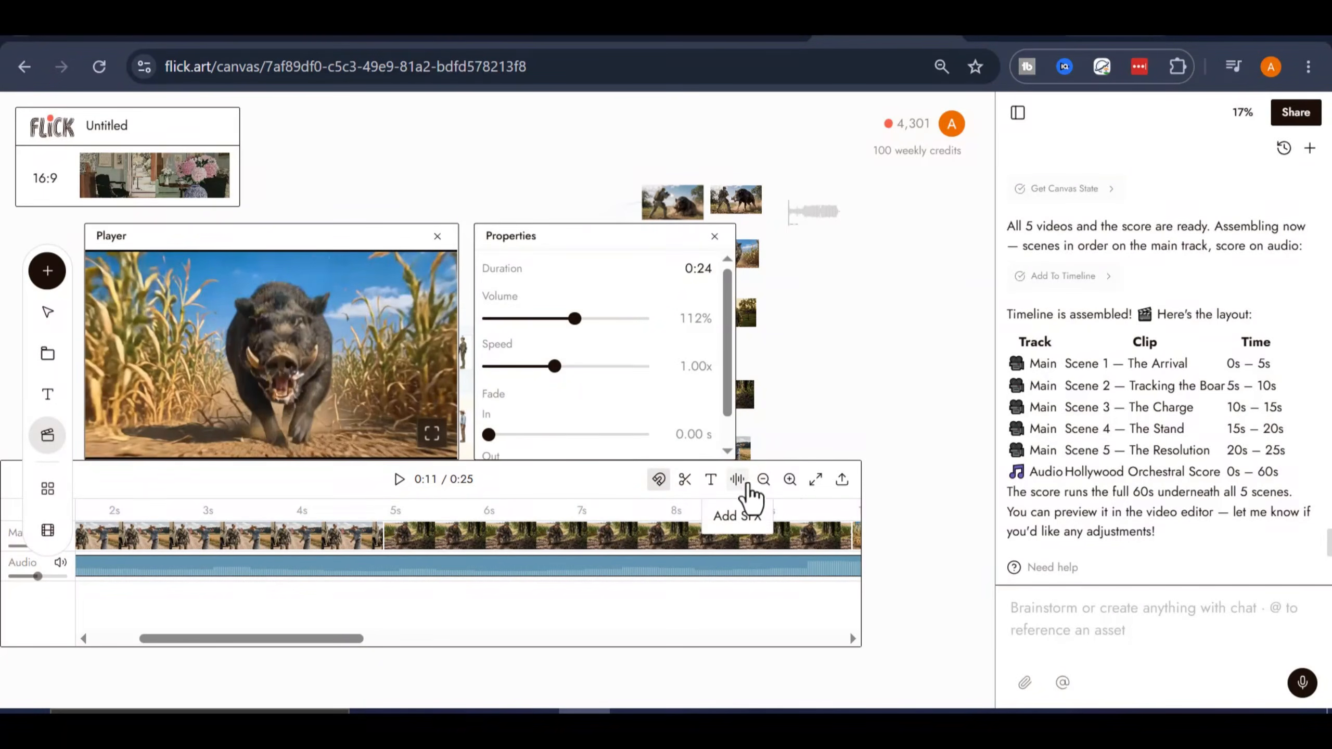
pyautogui.click(791, 482)
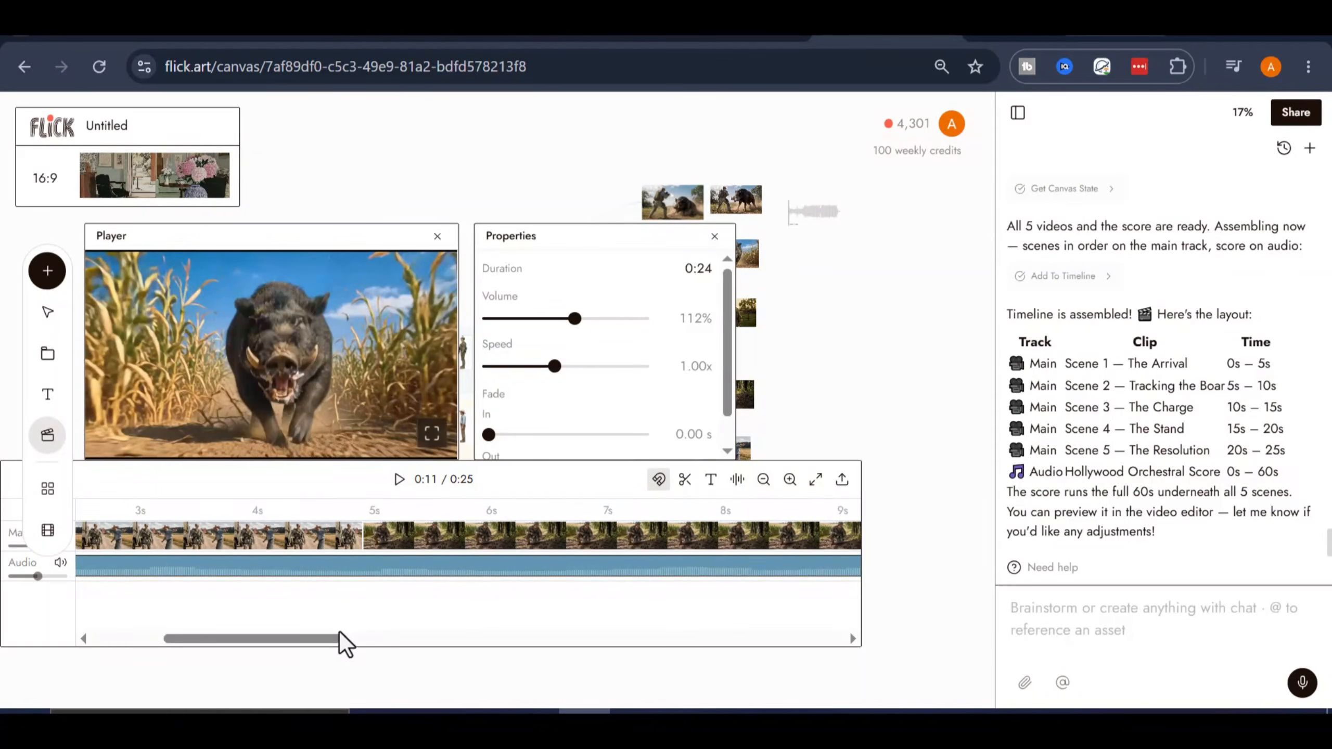
pyautogui.moveTo(343, 640); pyautogui.dragTo(303, 632)
pyautogui.click(763, 479)
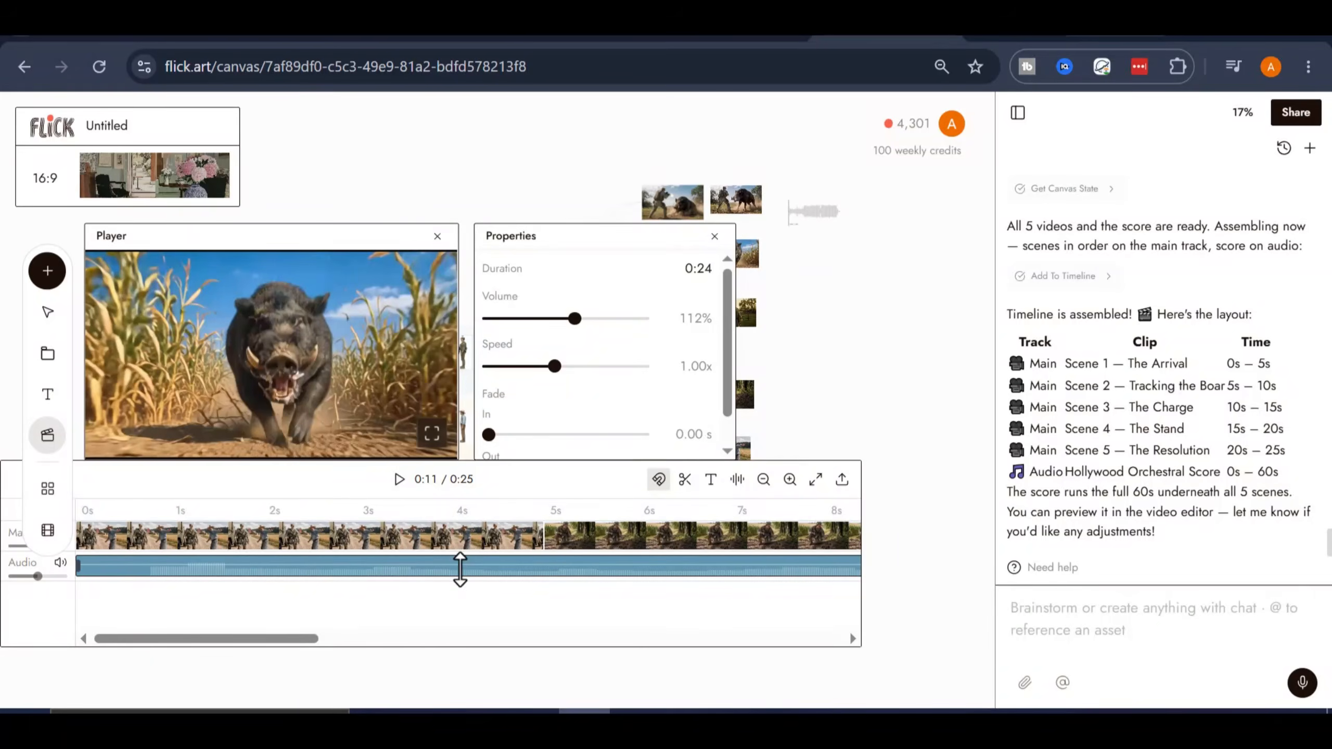
pyautogui.moveTo(576, 320); pyautogui.dragTo(506, 319)
pyautogui.click(398, 479)
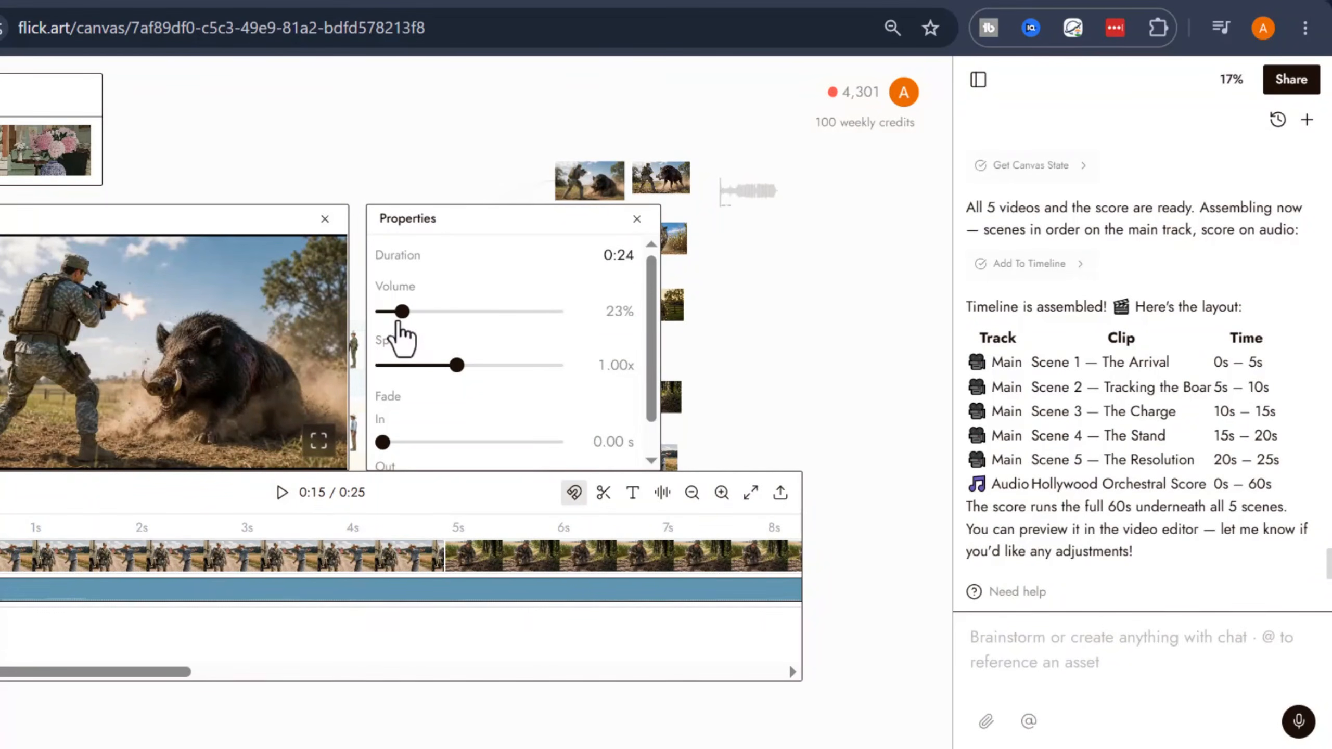
pyautogui.moveTo(400, 323); pyautogui.dragTo(363, 324)
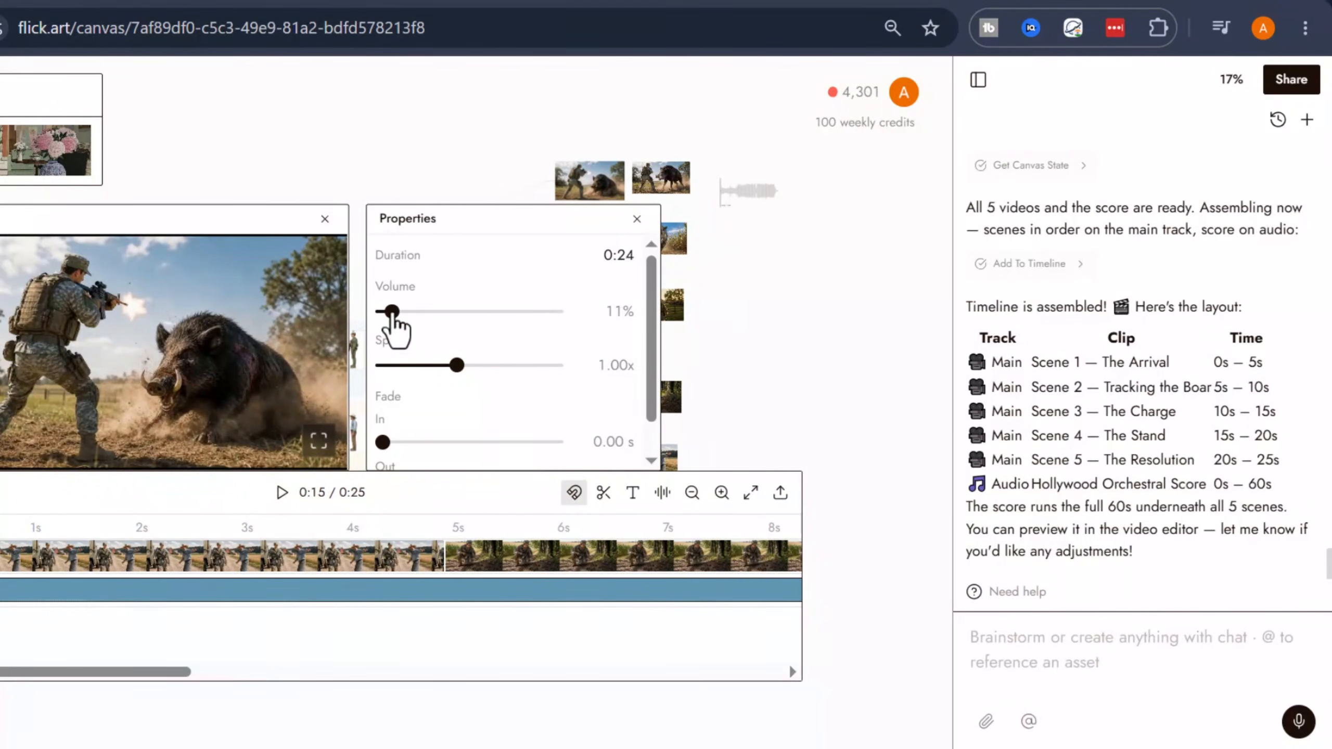
pyautogui.click(281, 492)
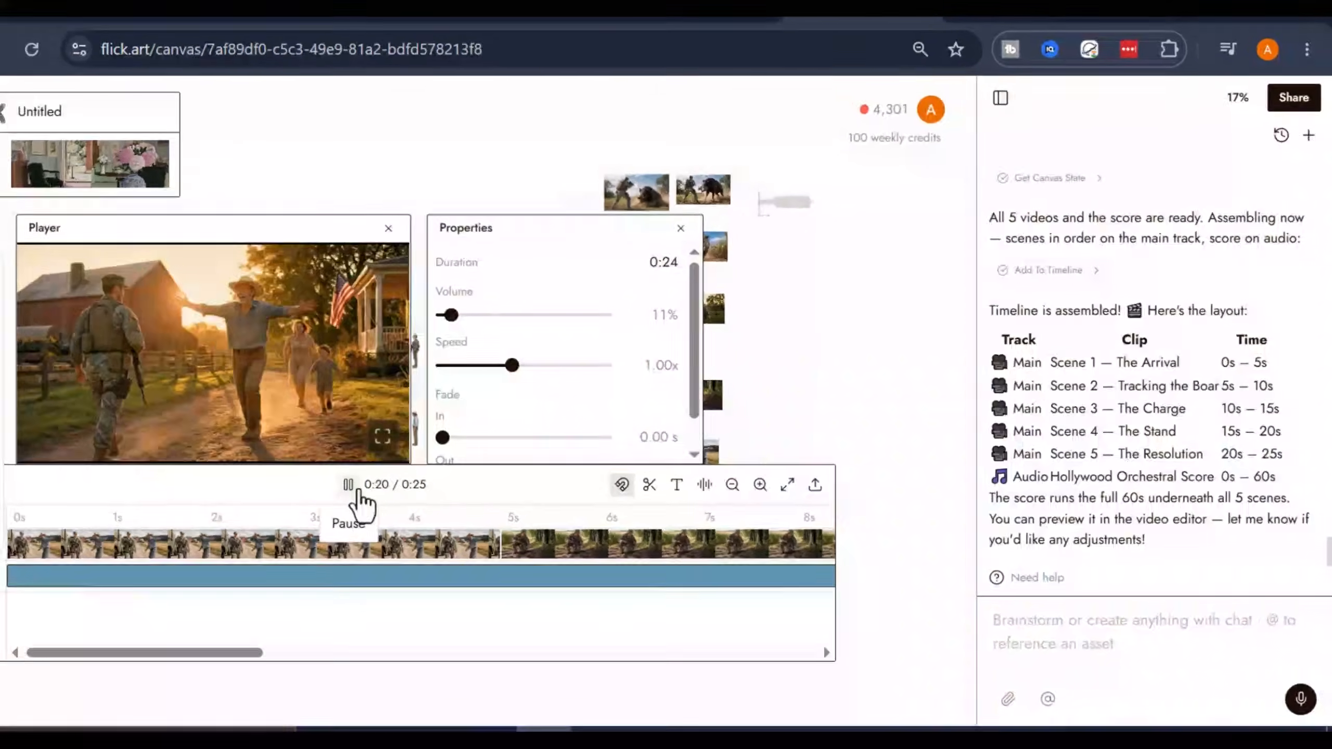
pyautogui.click(348, 483)
# - Deselect the score, close the player, and widen the timeline up to the chat panel's edge
pyautogui.moveTo(299, 635)
pyautogui.mouseDown()
pyautogui.moveTo(354, 633)
pyautogui.moveTo(287, 649)
pyautogui.mouseUp()
pyautogui.click(891, 361)
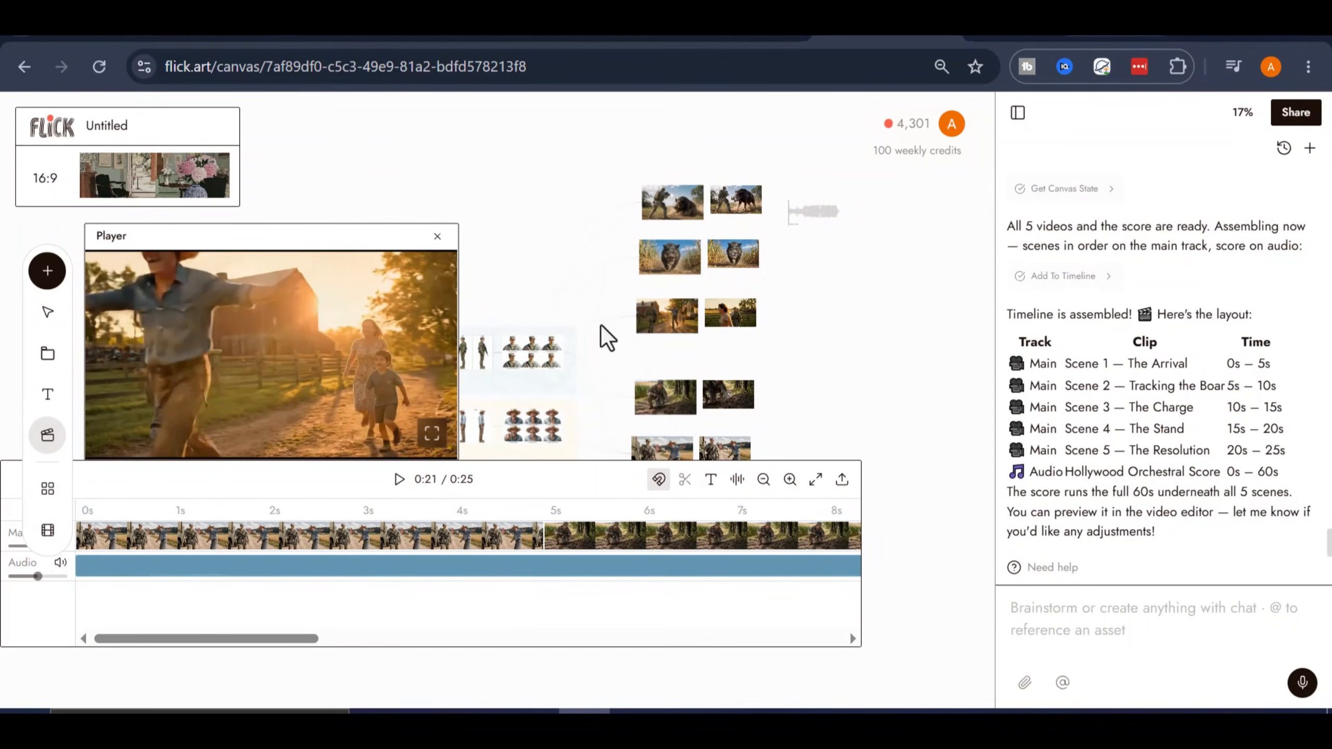
pyautogui.click(438, 239)
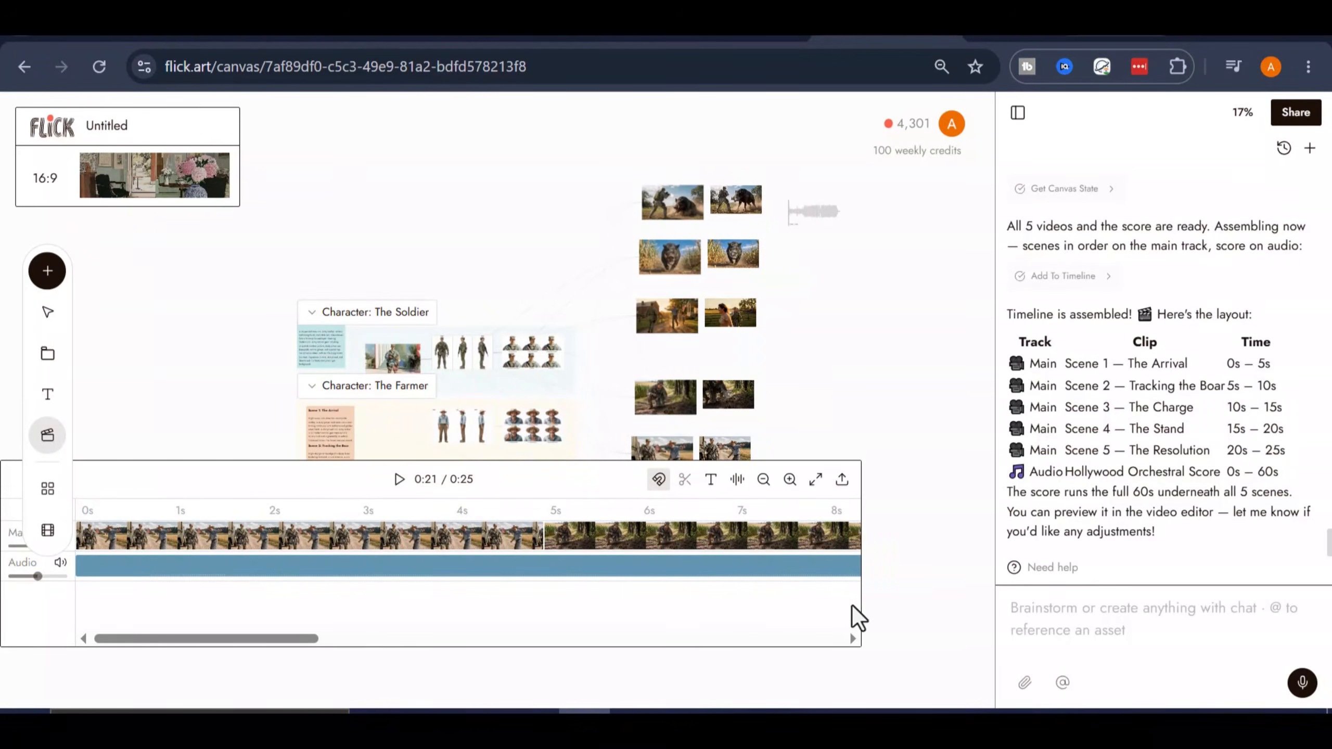
pyautogui.moveTo(860, 608); pyautogui.dragTo(994, 618)
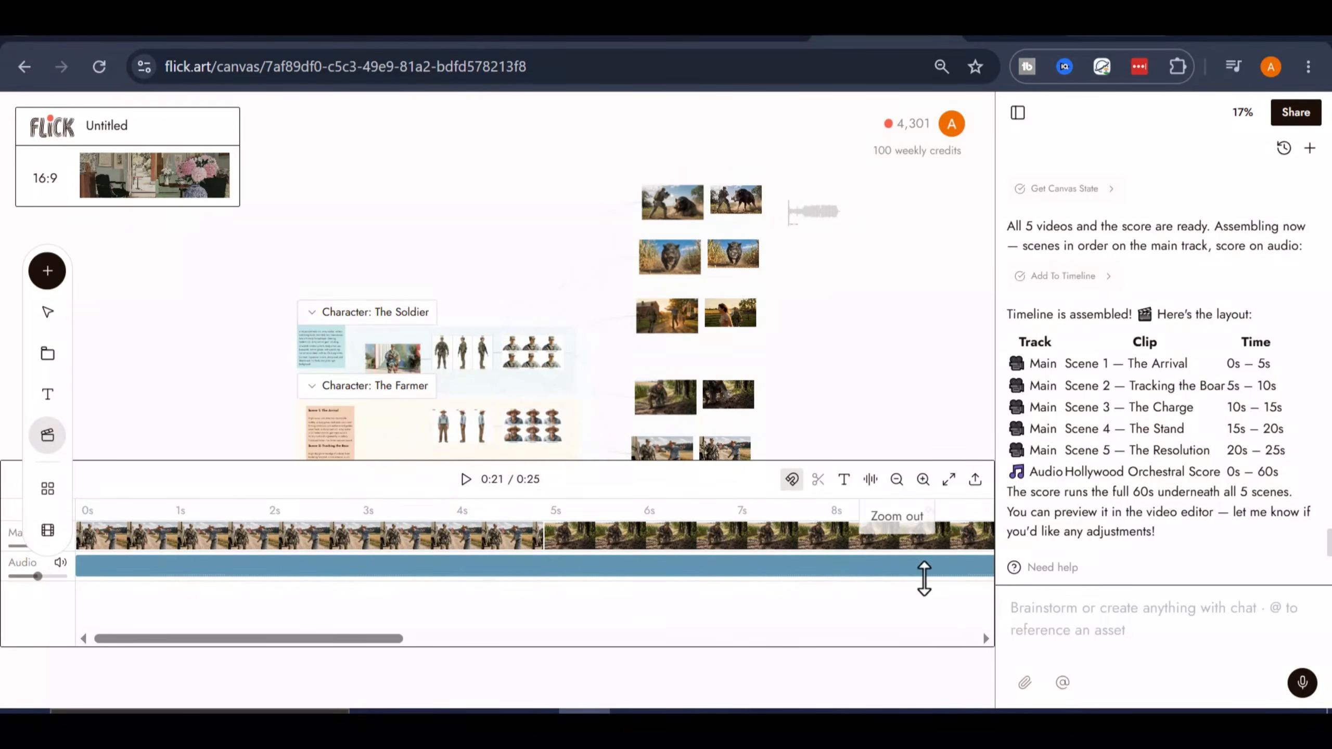
pyautogui.moveTo(277, 624); pyautogui.dragTo(860, 638)
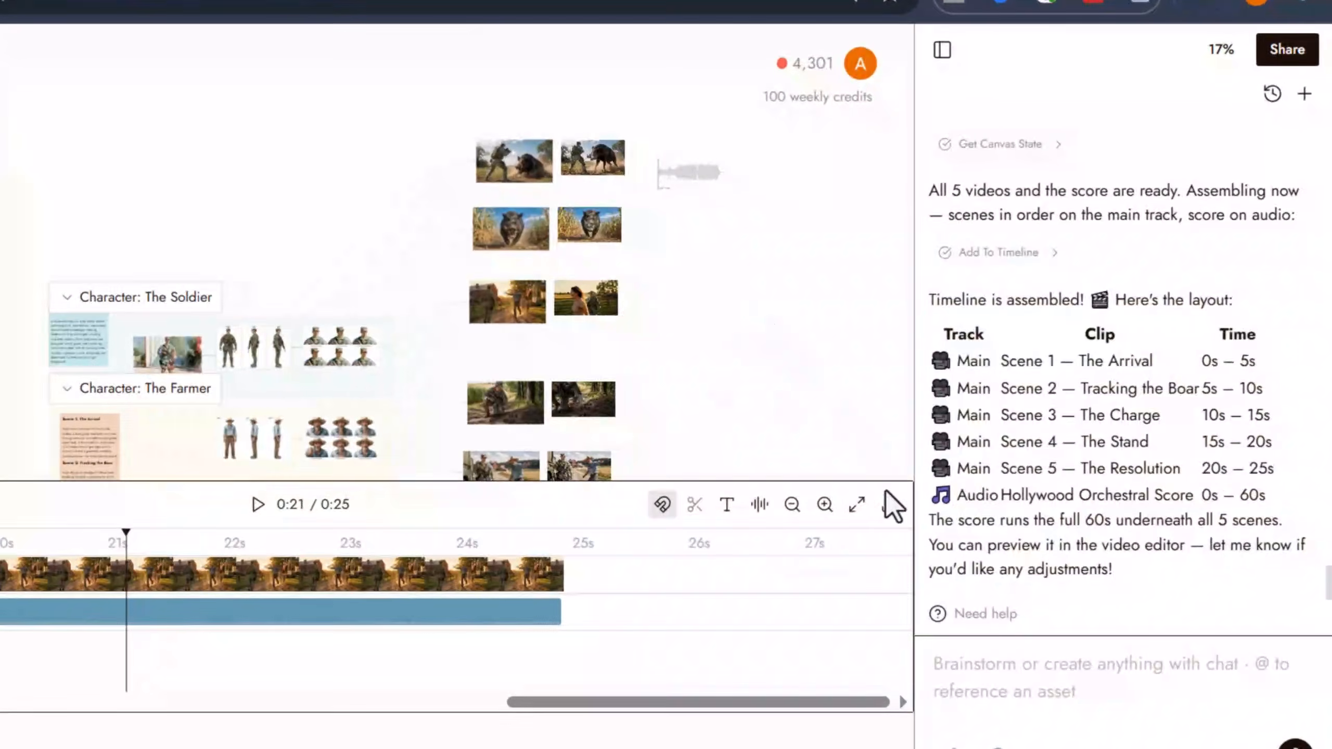
# - Open the export settings, try the 4K and 720p resolutions, and set the resolution to 1080p
pyautogui.click(889, 507)
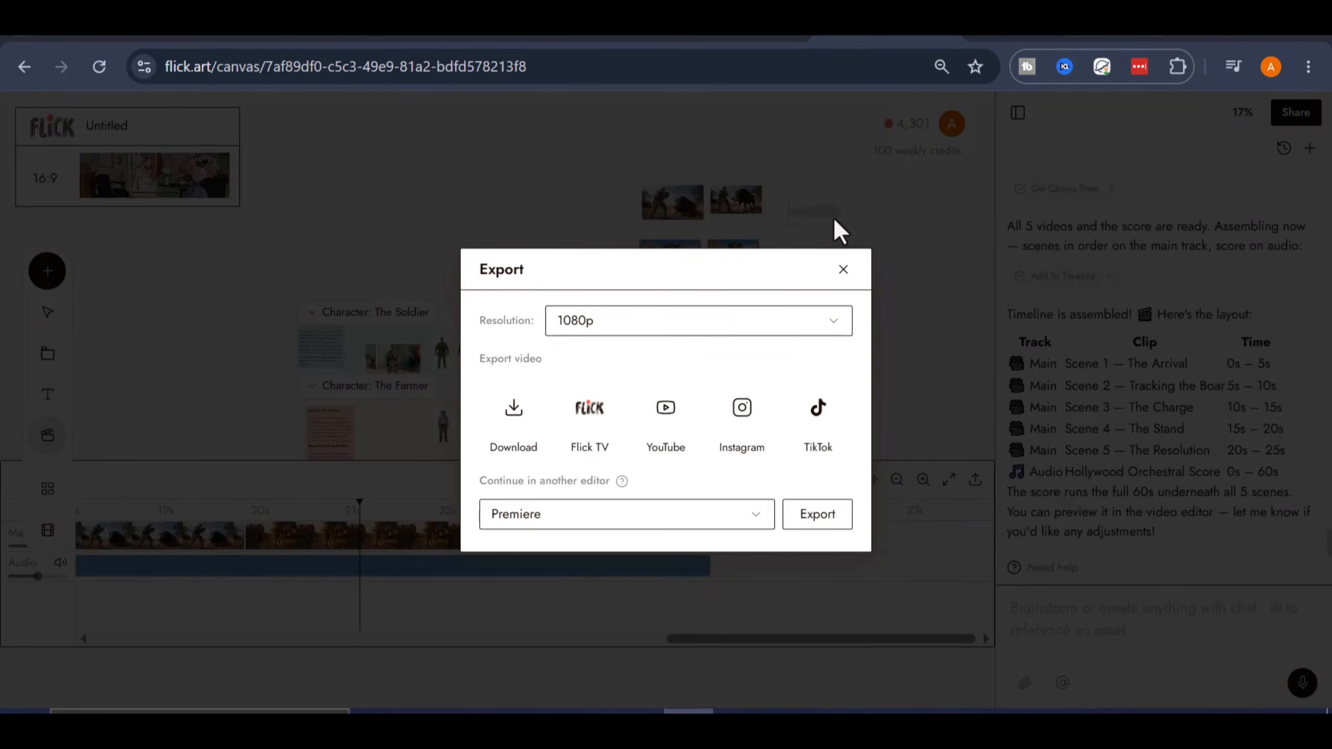
pyautogui.click(594, 330)
pyautogui.click(603, 404)
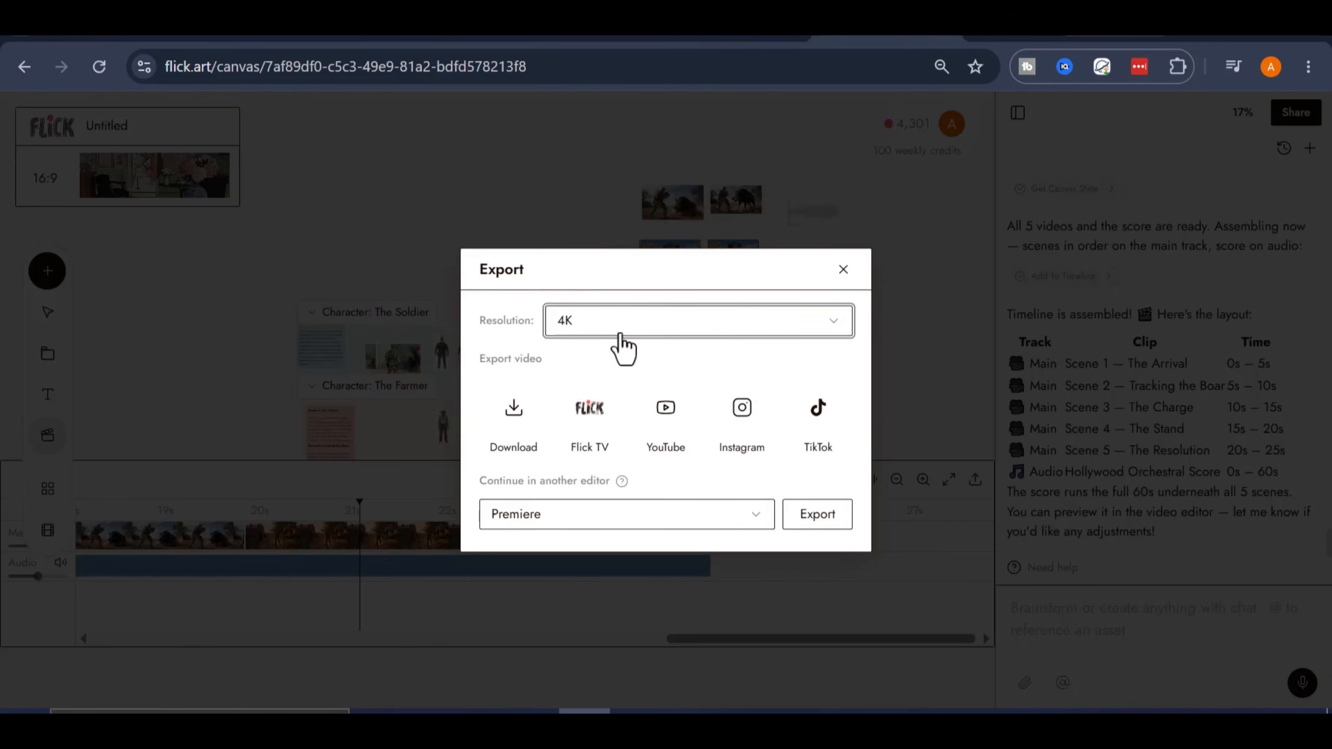
pyautogui.click(619, 334)
pyautogui.click(566, 377)
pyautogui.click(627, 328)
pyautogui.click(558, 350)
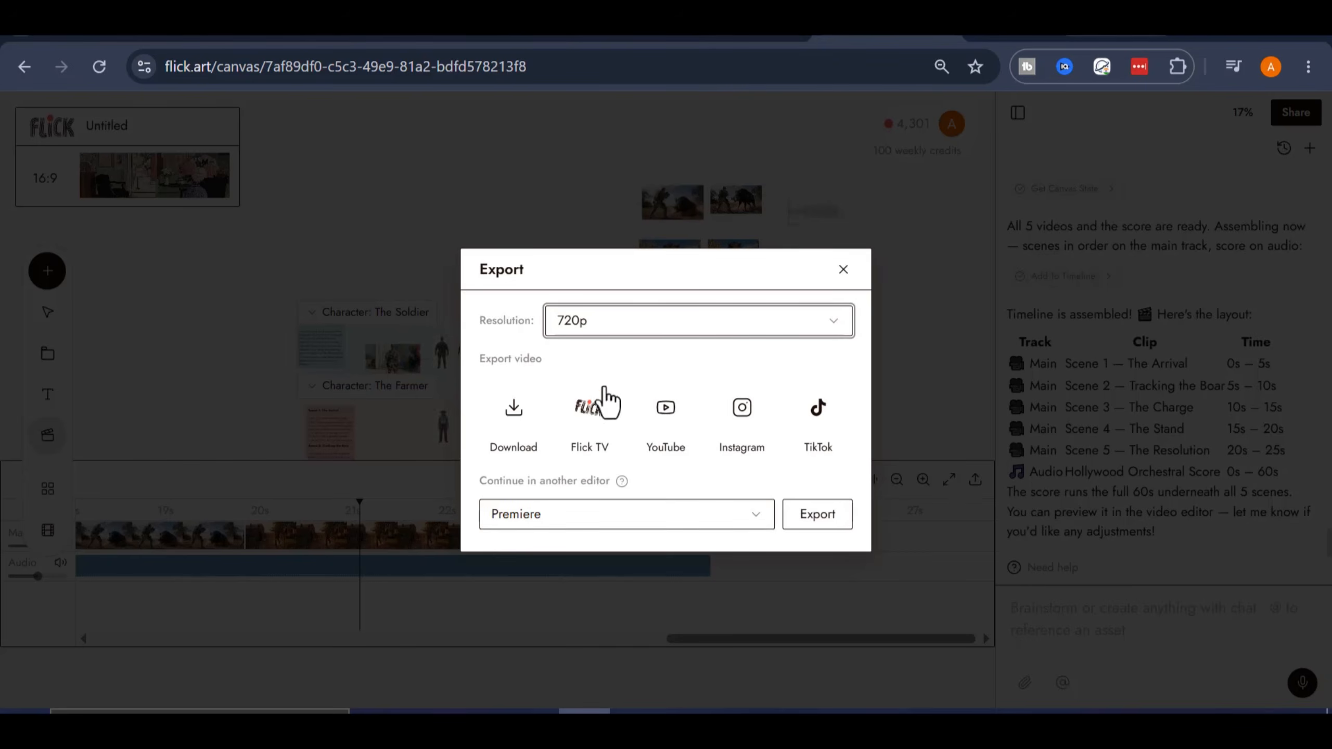
pyautogui.click(635, 324)
pyautogui.click(575, 376)
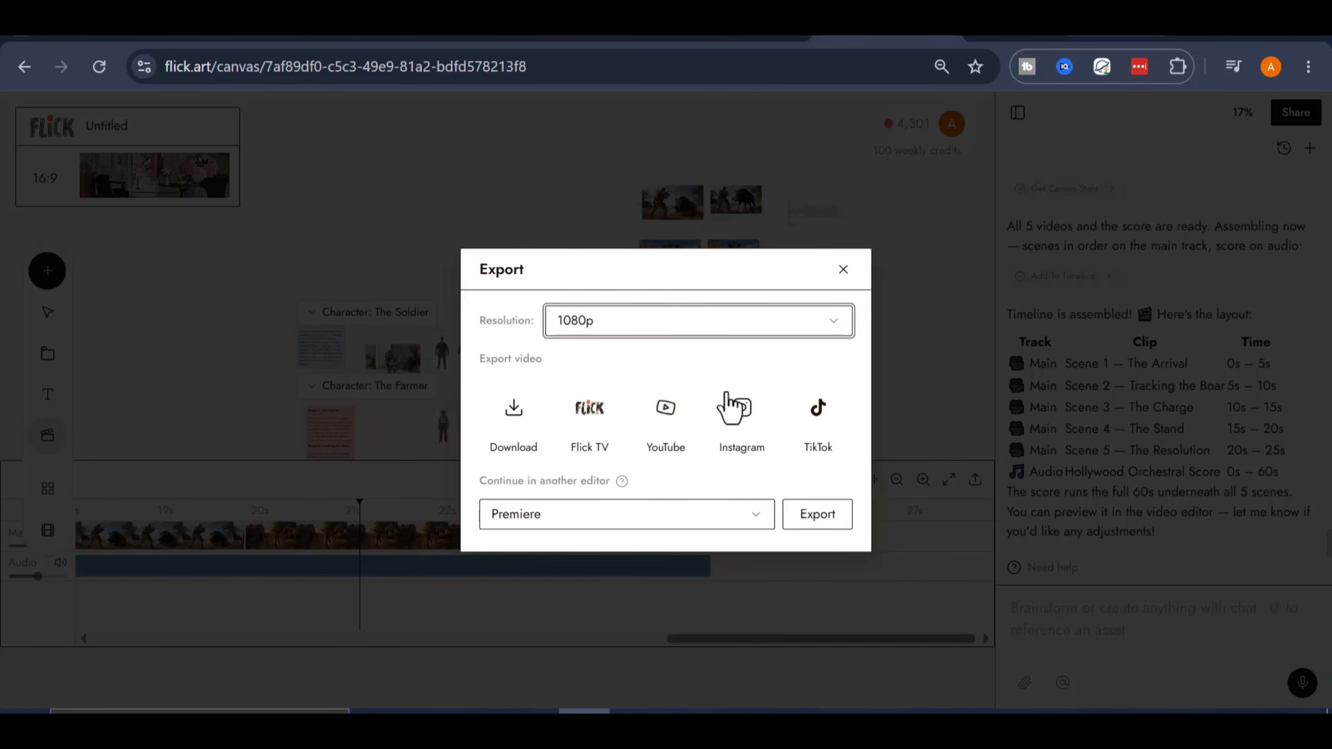
# - Check which other editors the project can be exported to, and download the finished video at 1080p
pyautogui.click(756, 525)
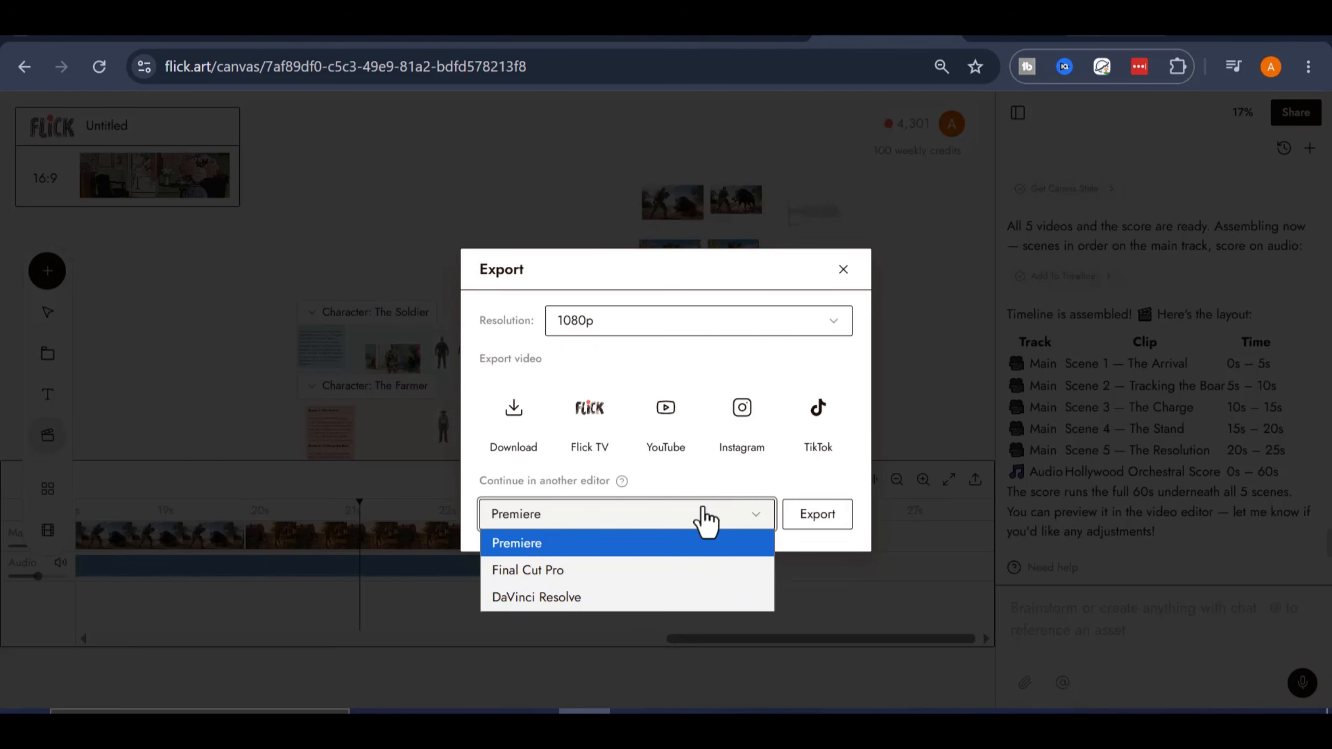
pyautogui.click(727, 353)
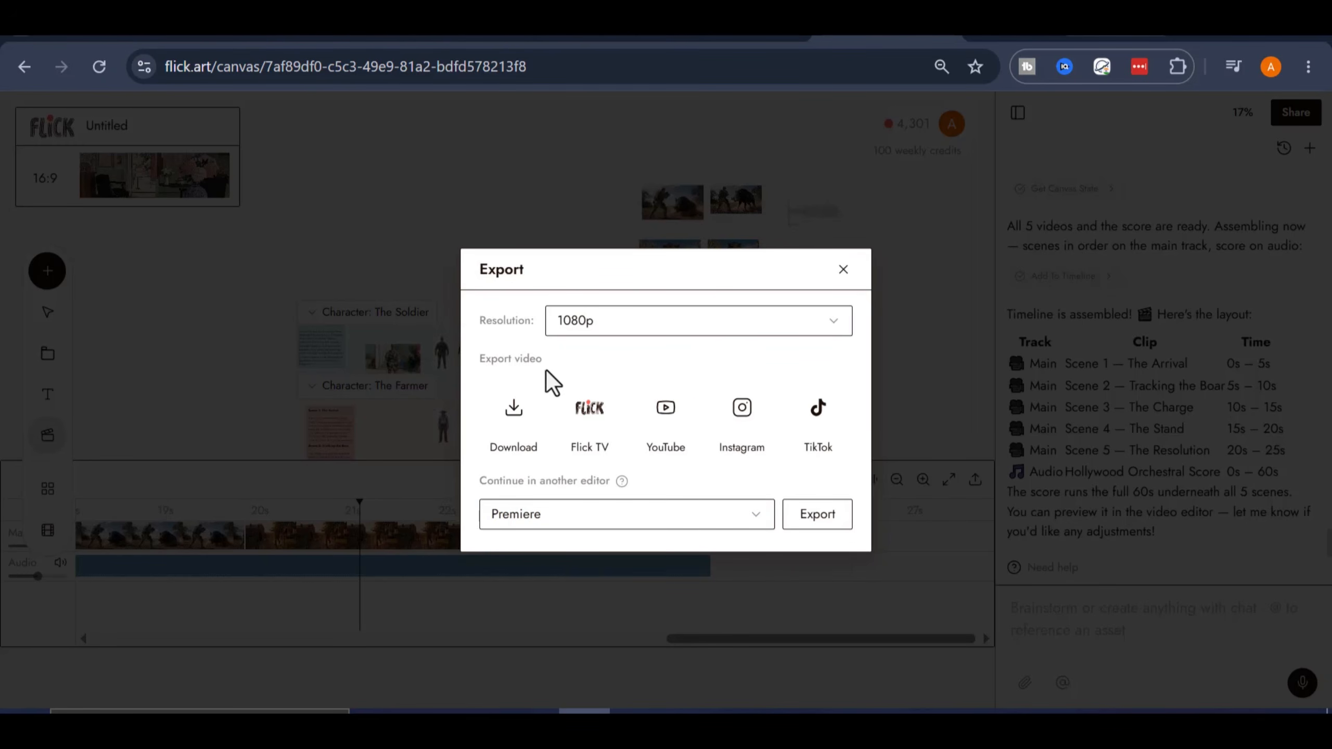
pyautogui.click(517, 420)
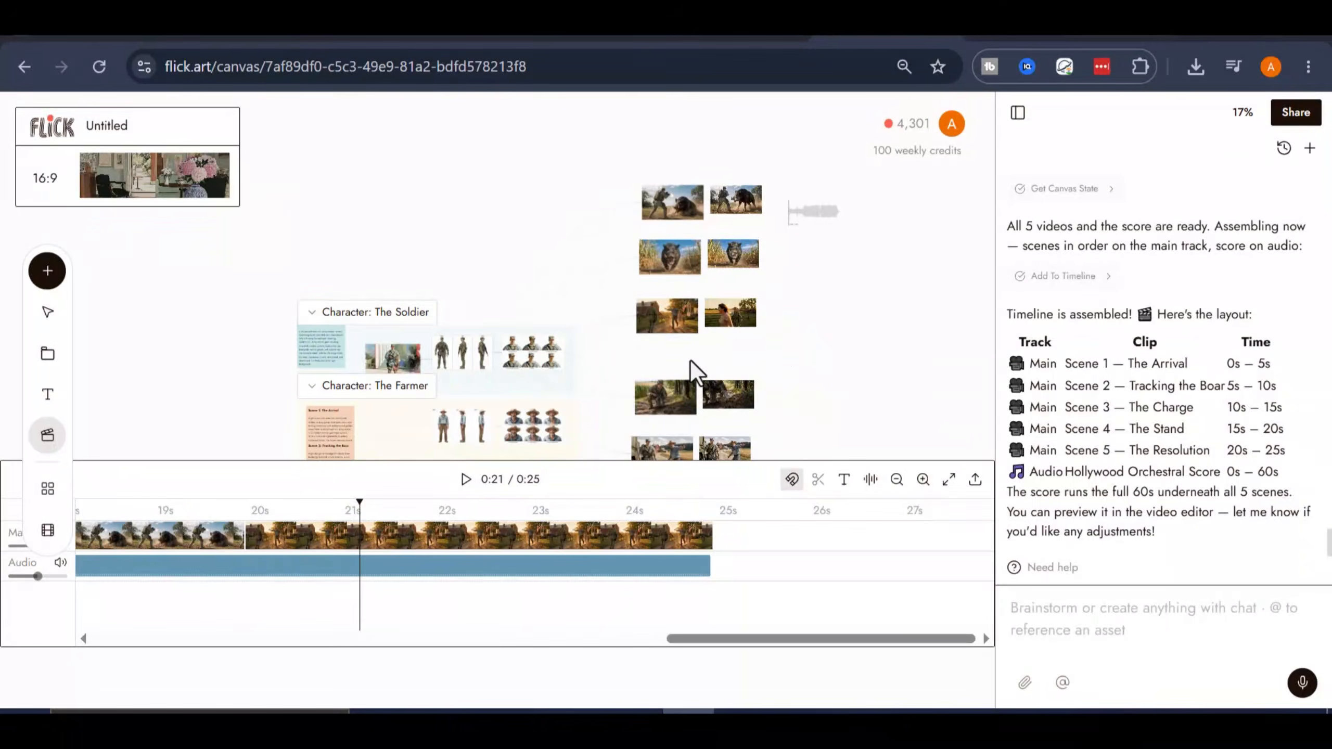
pyautogui.scroll(-5, 690, 361)
pyautogui.scroll(5, 691, 361)
pyautogui.scroll(5, 764, 358)
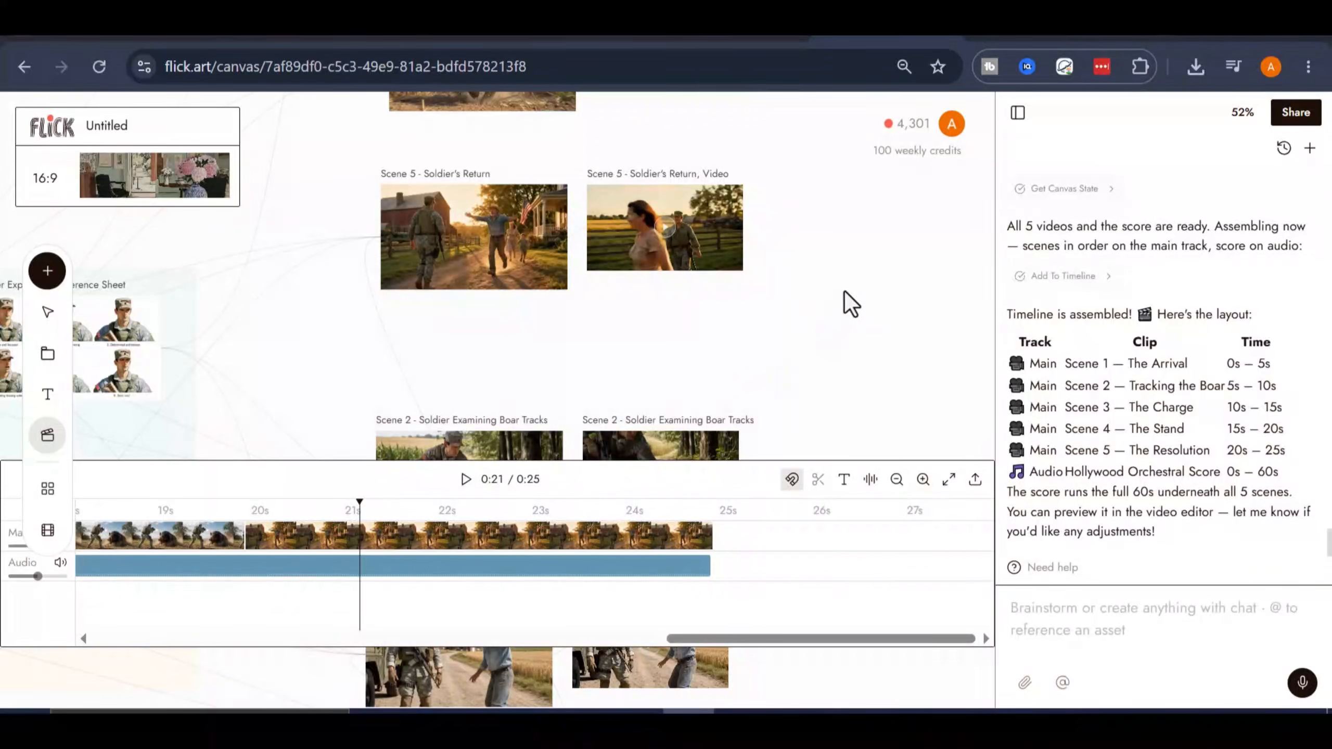
pyautogui.moveTo(849, 210); pyautogui.dragTo(784, 387)
pyautogui.moveTo(805, 443); pyautogui.dragTo(793, 278)
pyautogui.moveTo(793, 381); pyautogui.dragTo(946, 376)
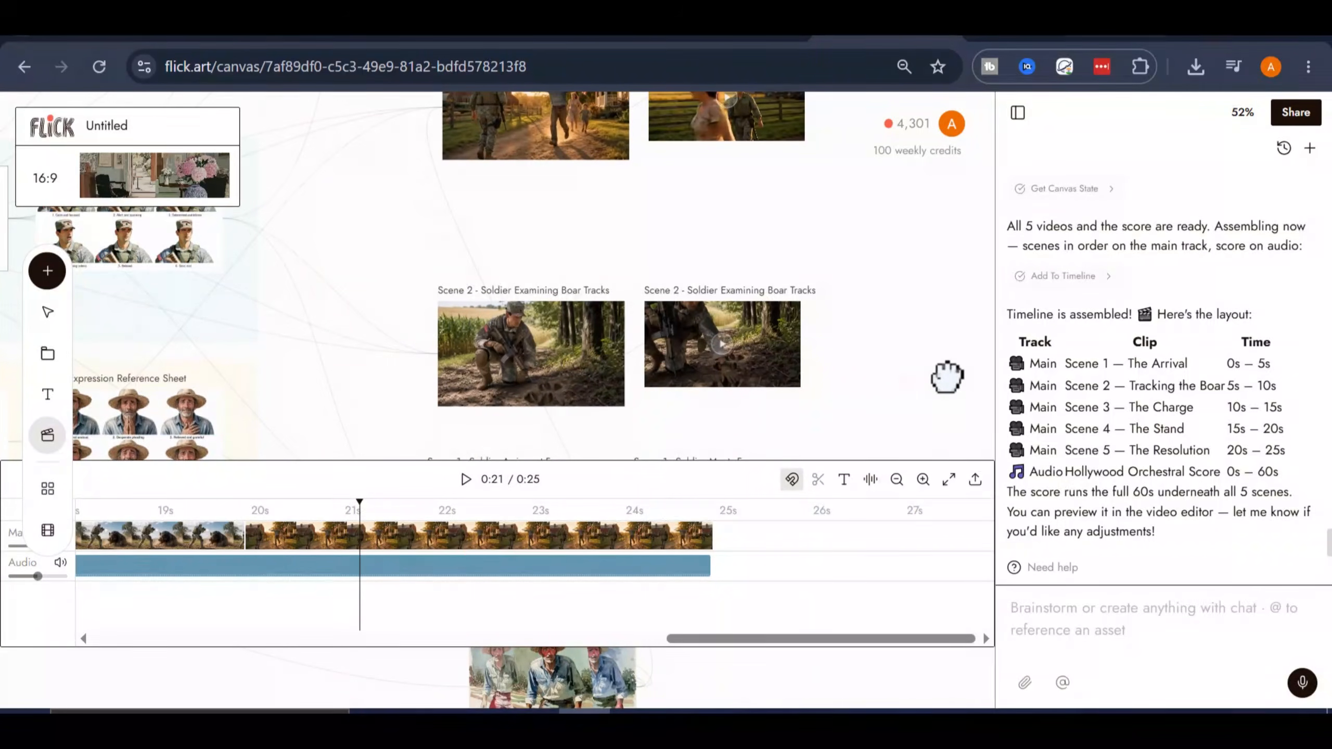
# - Leave the canvas for the home page and browse the residency films and Editor Choice section on Flick TV
pyautogui.click(62, 139)
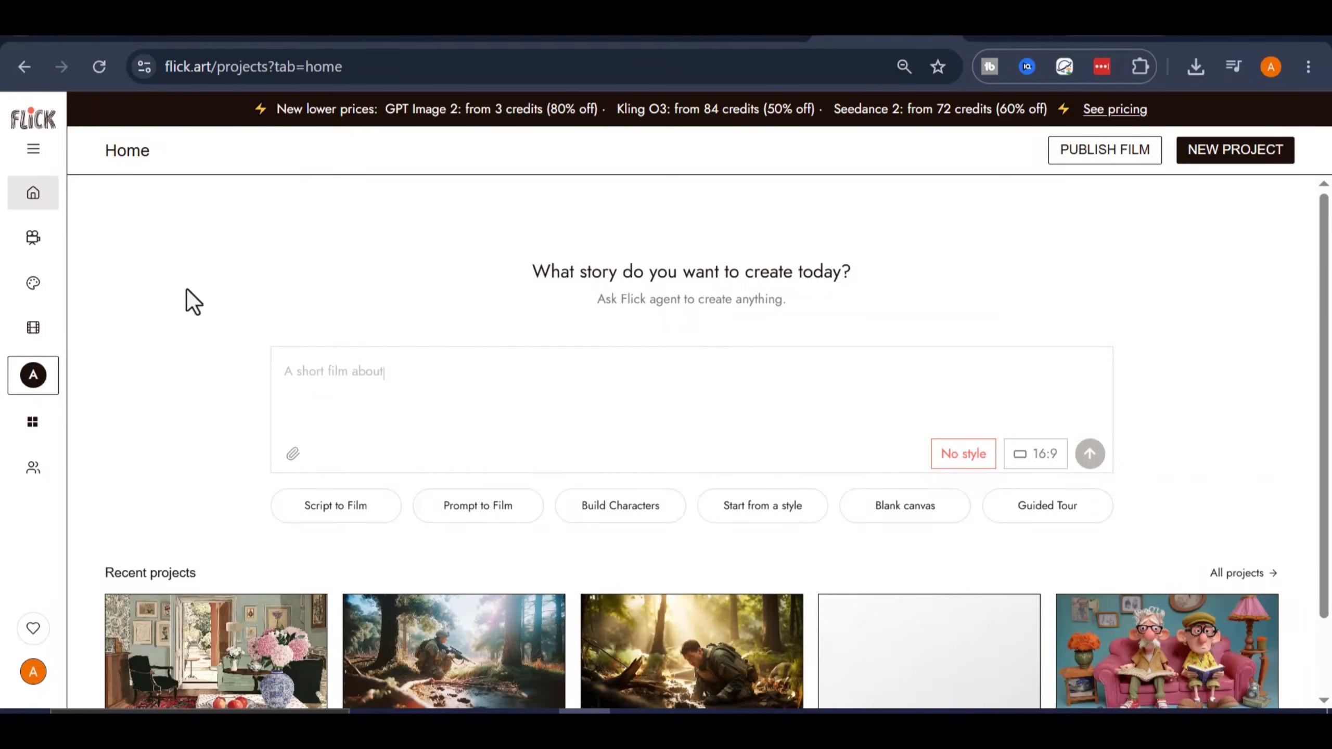
pyautogui.scroll(-2, 440, 469)
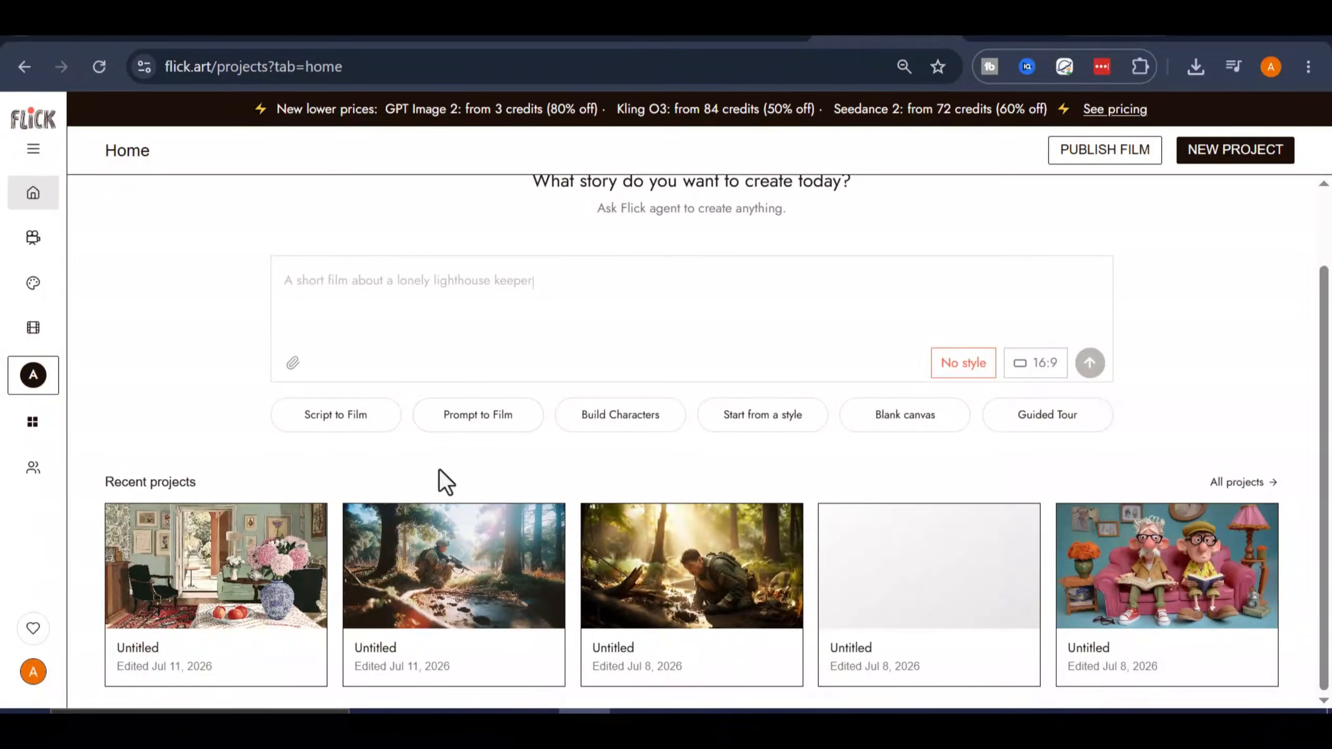
pyautogui.click(33, 239)
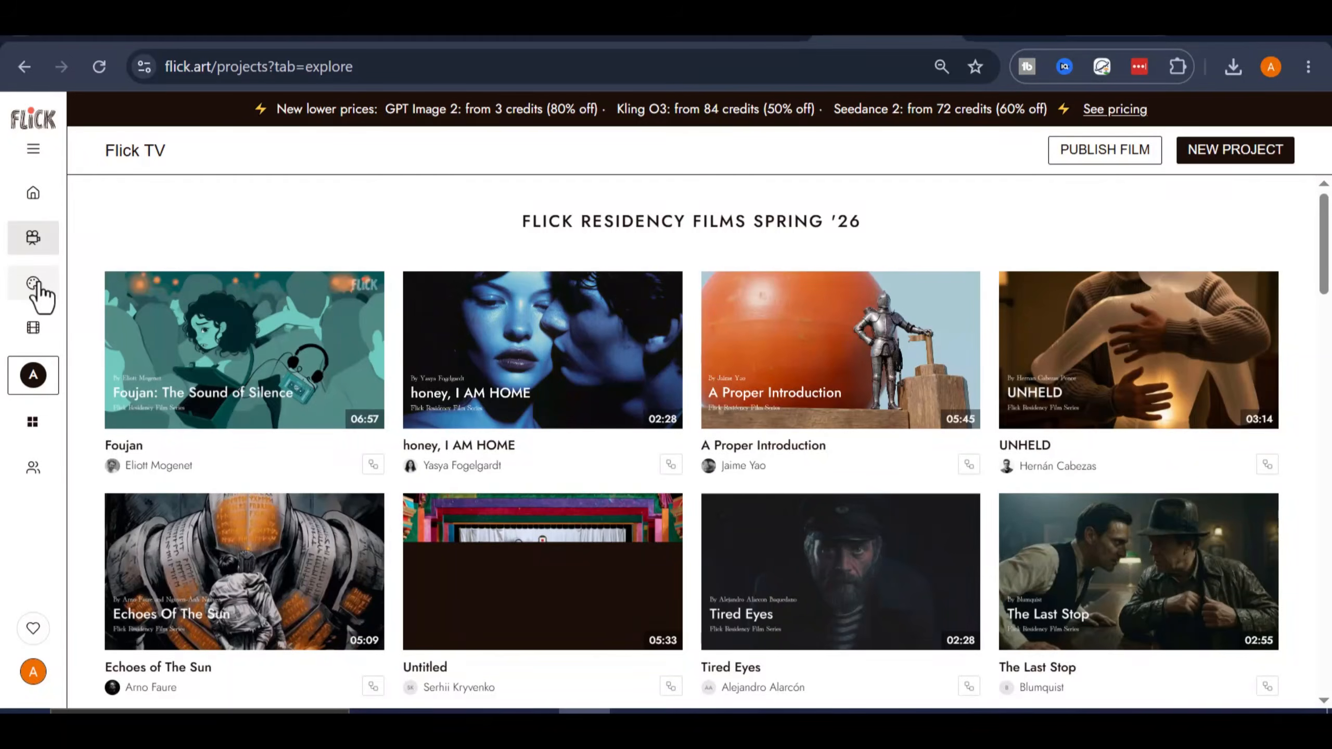
pyautogui.scroll(-7, 346, 401)
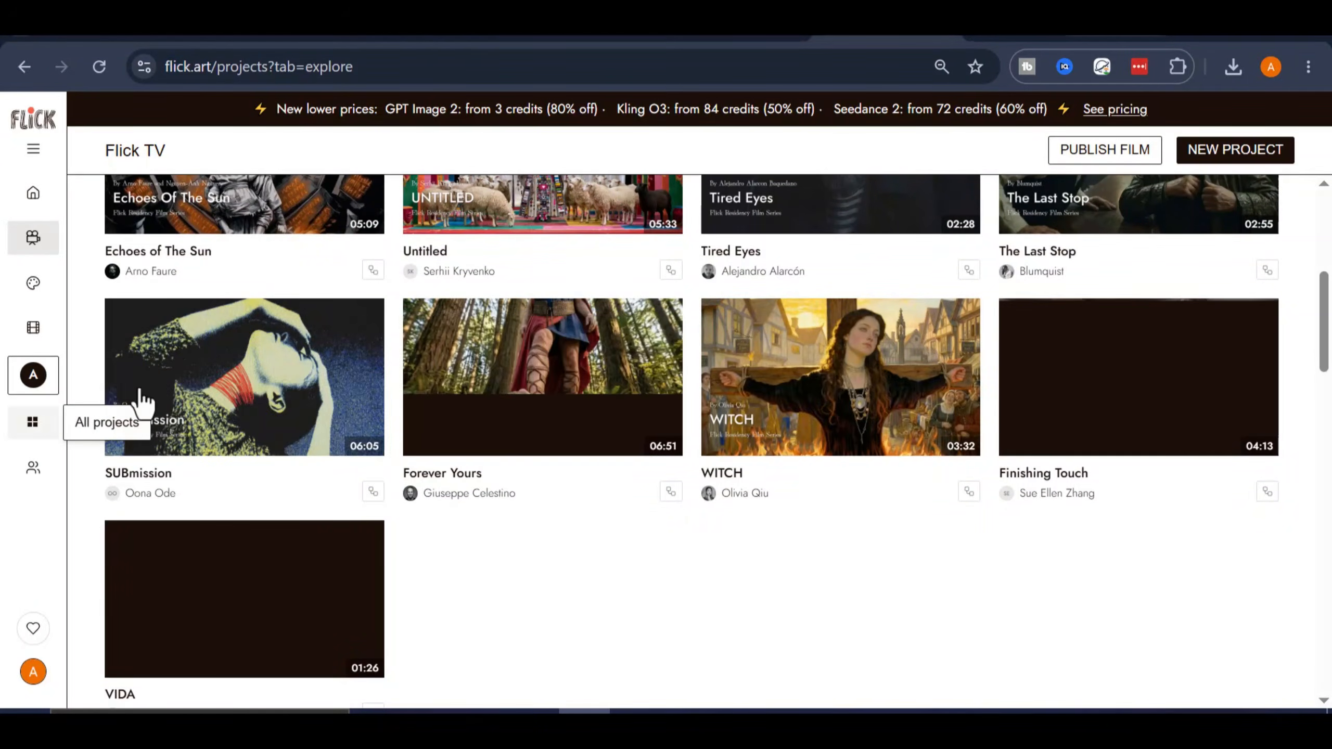
pyautogui.scroll(-5, 336, 377)
pyautogui.scroll(-5, 640, 440)
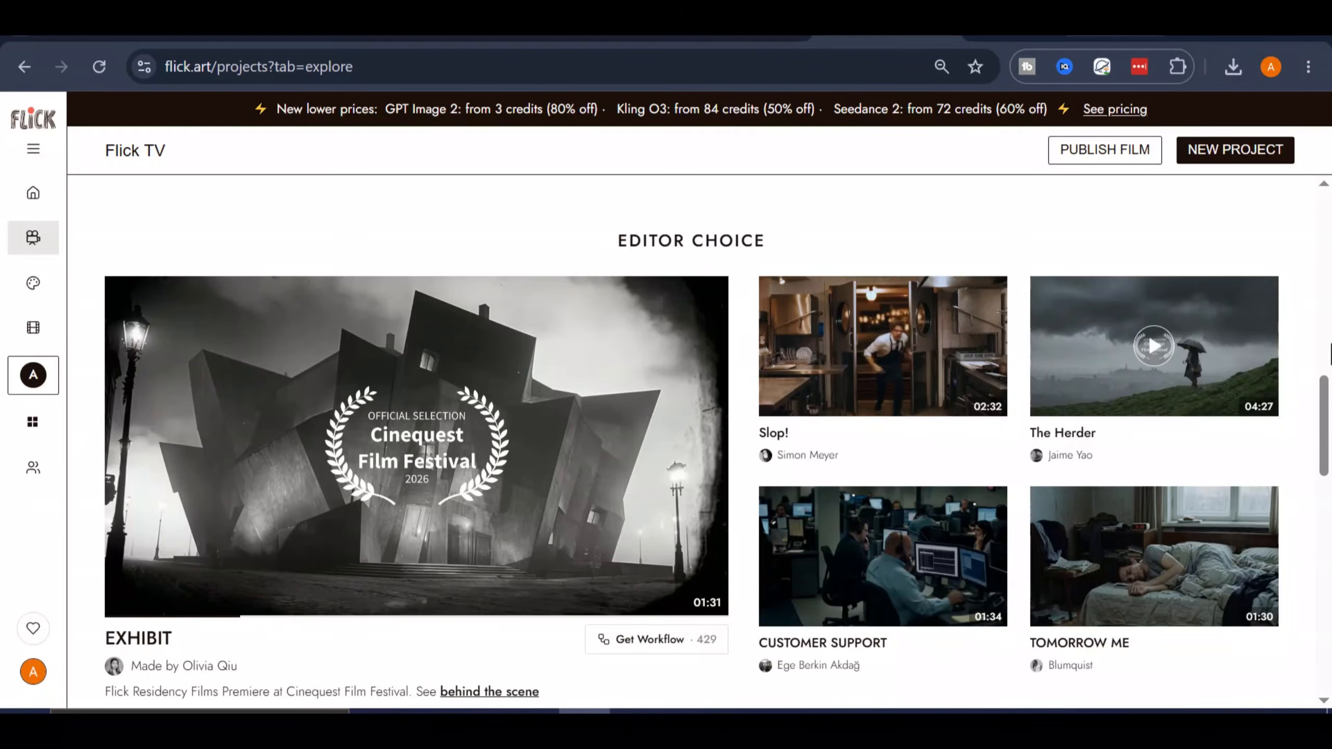
pyautogui.scroll(10, 1011, 554)
pyautogui.scroll(8, 1007, 546)
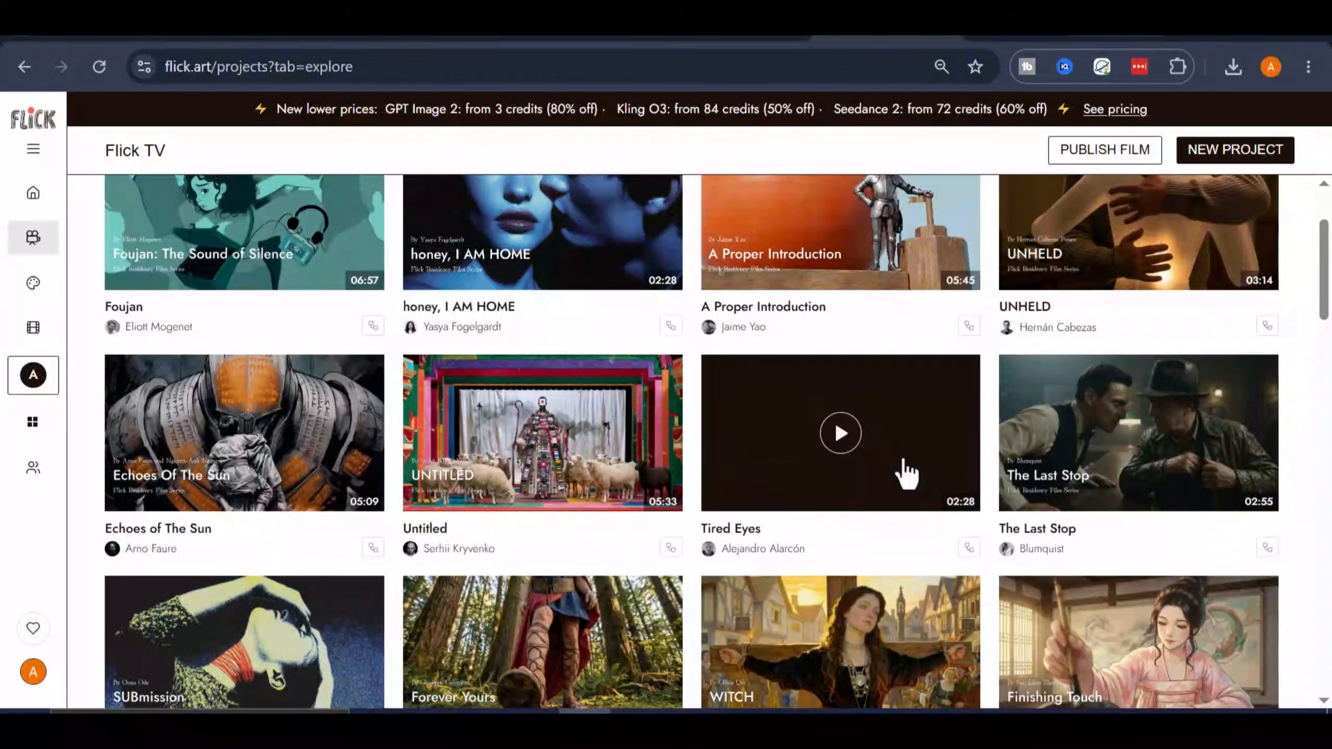